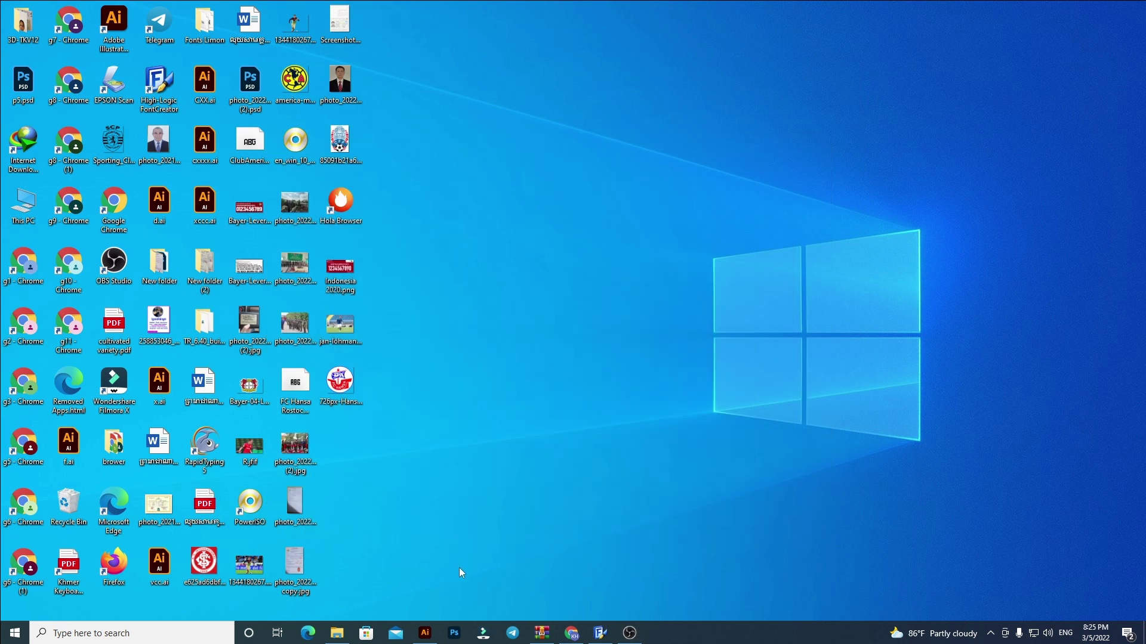
Switch to Illustrator and examine the Hansa Rostock 2022 title, digits, crest and alphabet artwork.
{"action": "left_click", "coordinate": [423, 631]}
{"action": "scroll", "coordinate": [334, 336], "scroll_direction": "up", "scroll_amount": 3}
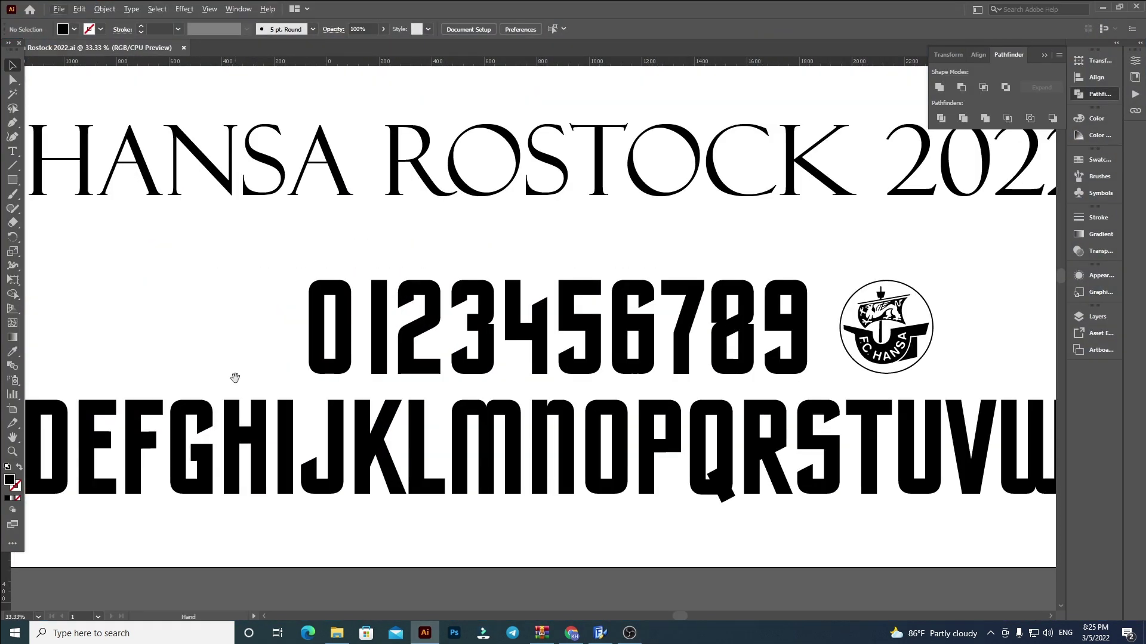
{"action": "scroll", "coordinate": [343, 337], "scroll_direction": "down", "scroll_amount": 3}
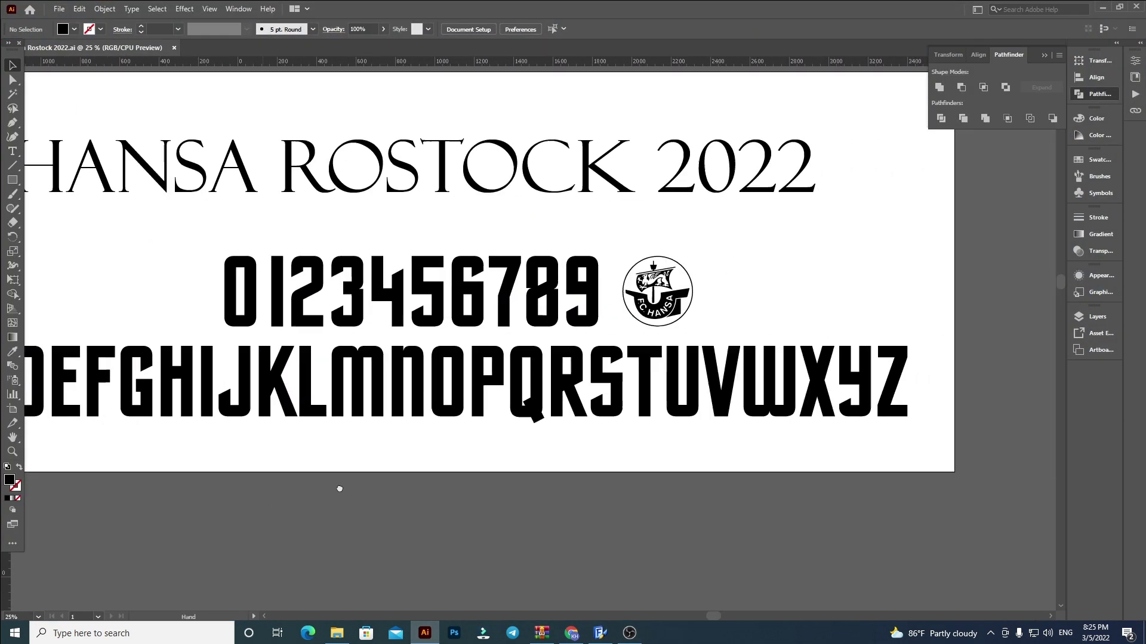
{"action": "scroll", "coordinate": [415, 461], "scroll_direction": "down", "scroll_amount": 1}
{"action": "left_click_drag", "start_coordinate": [597, 455], "coordinate": [556, 485]}
{"action": "scroll", "coordinate": [196, 403], "scroll_direction": "up", "scroll_amount": 1}
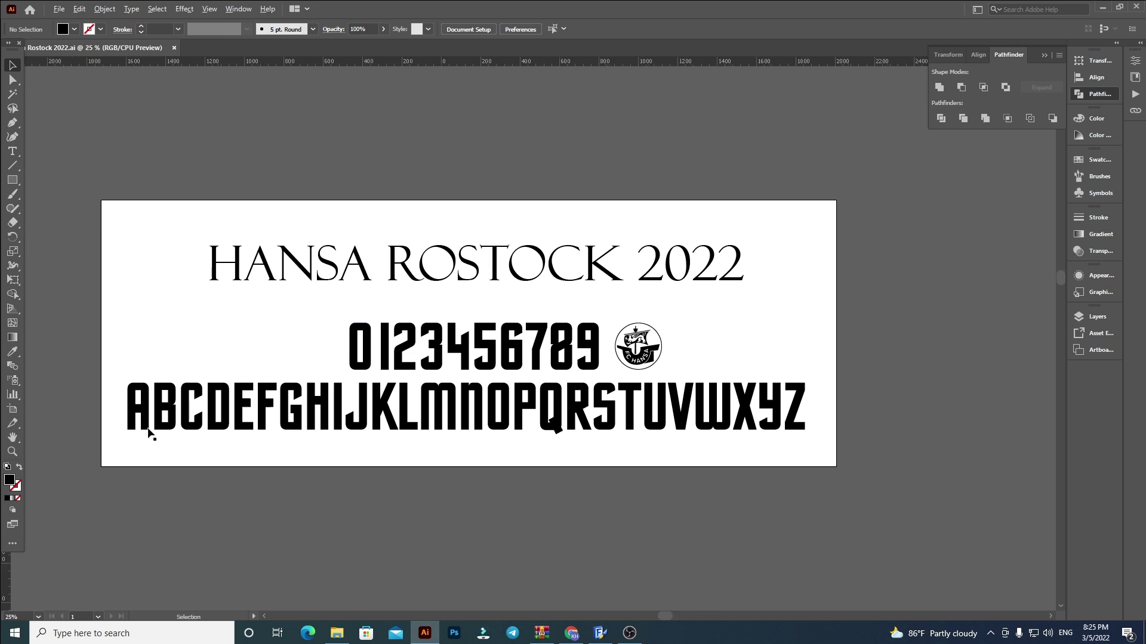
Copy the letter A outline from the alphabet row and switch to FontCreator.
{"action": "scroll", "coordinate": [77, 406], "scroll_direction": "up", "scroll_amount": 2}
{"action": "left_click", "coordinate": [122, 405]}
{"action": "key", "text": "ctrl+c"}
{"action": "key", "text": "v"}
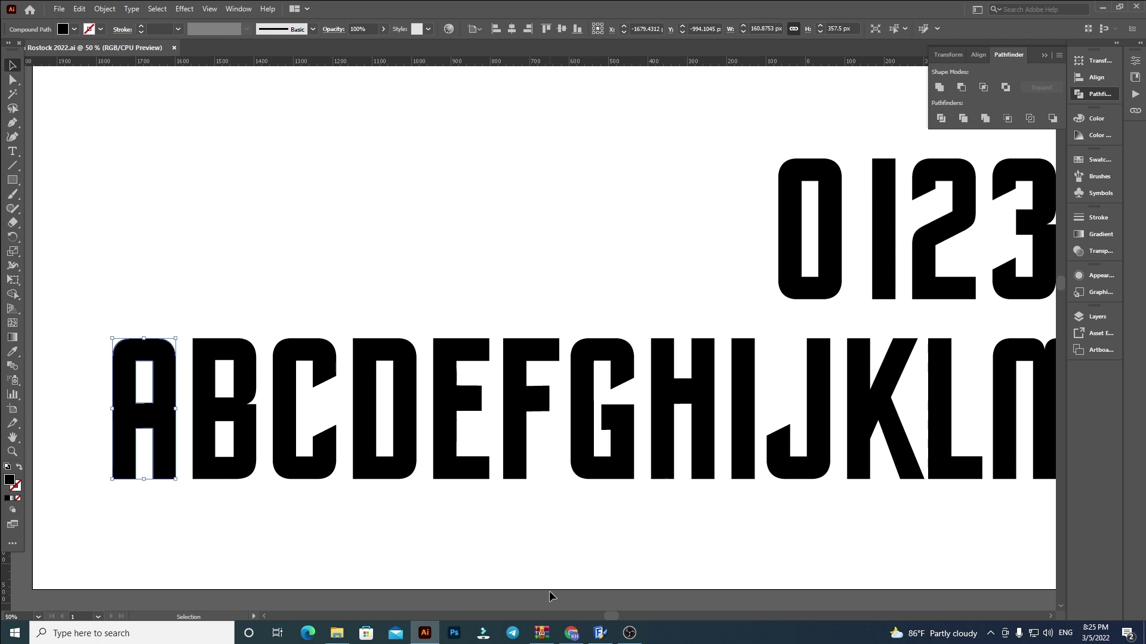
{"action": "left_click", "coordinate": [600, 633]}
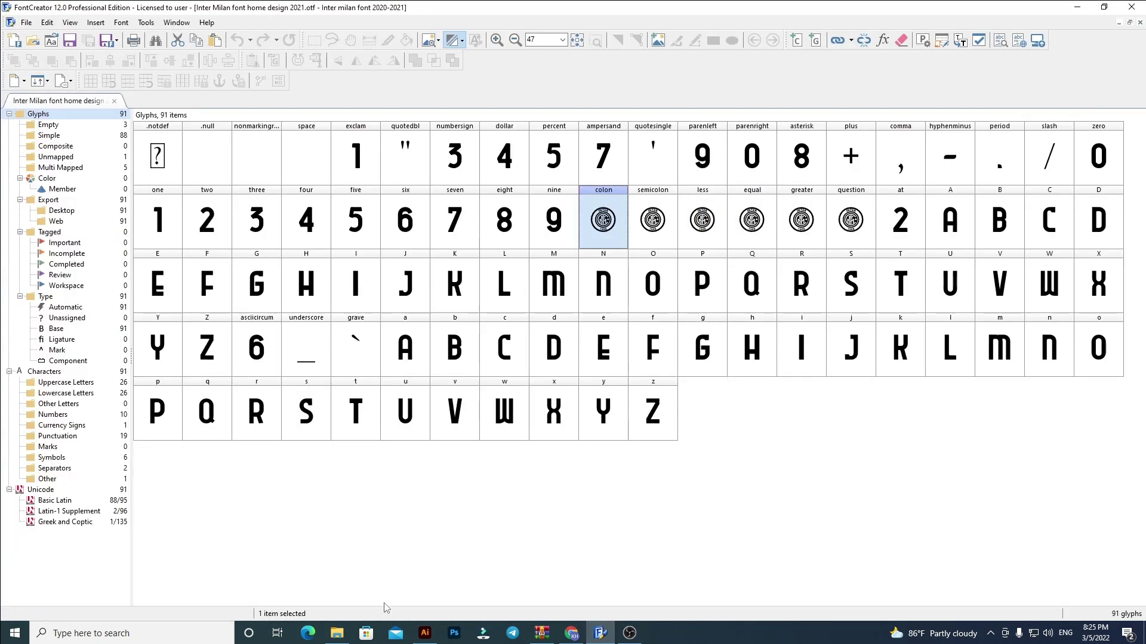
Return to Illustrator and copy the full title text "Hansa Rostock 2022" above the digits.
{"action": "left_click", "coordinate": [424, 633]}
{"action": "scroll", "coordinate": [386, 184], "scroll_direction": "down", "scroll_amount": 1}
{"action": "left_click_drag", "start_coordinate": [572, 174], "coordinate": [425, 372]}
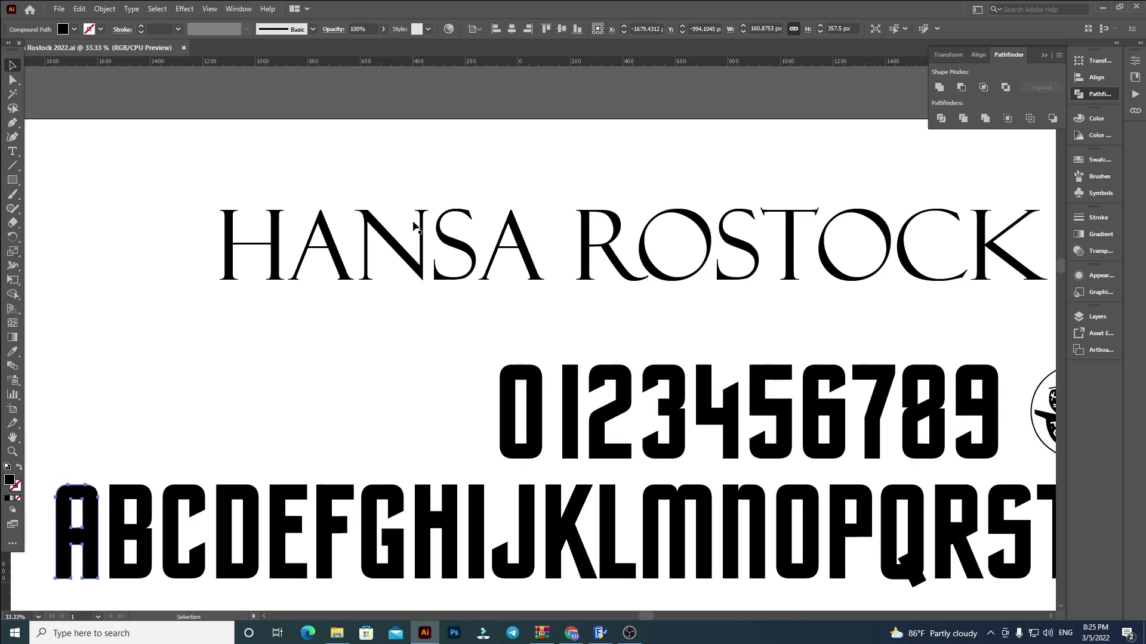
{"action": "double_click", "coordinate": [414, 224]}
{"action": "key", "text": "ctrl+a"}
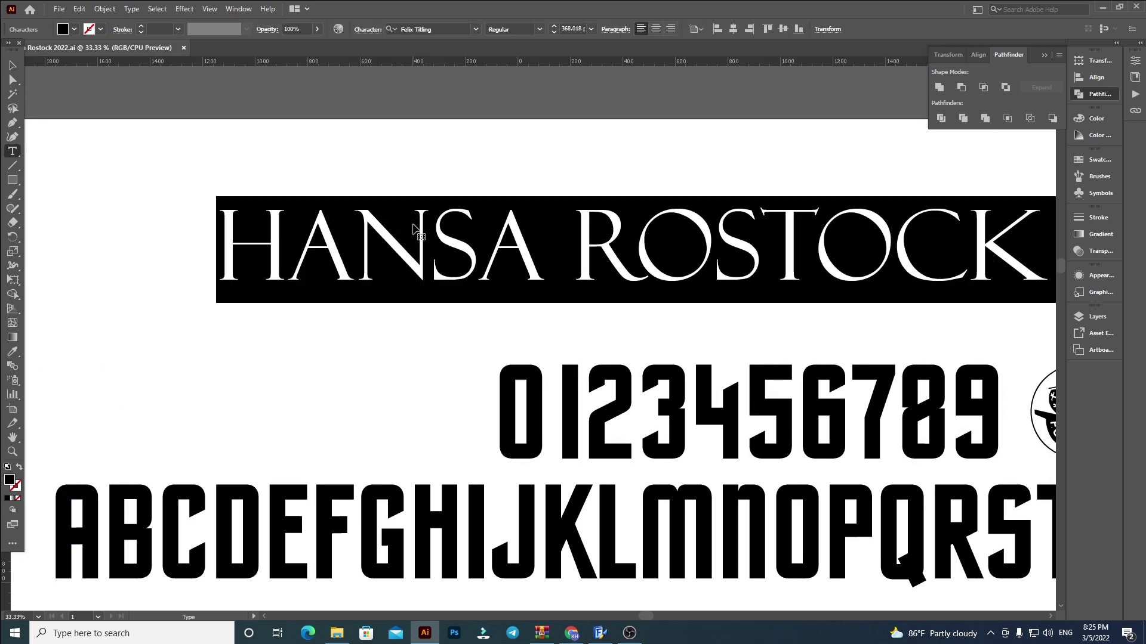
In FontCreator, set the font family name to "Hansa Rostock 2022" in the font properties.
{"action": "left_click", "coordinate": [600, 634]}
{"action": "left_click", "coordinate": [100, 23]}
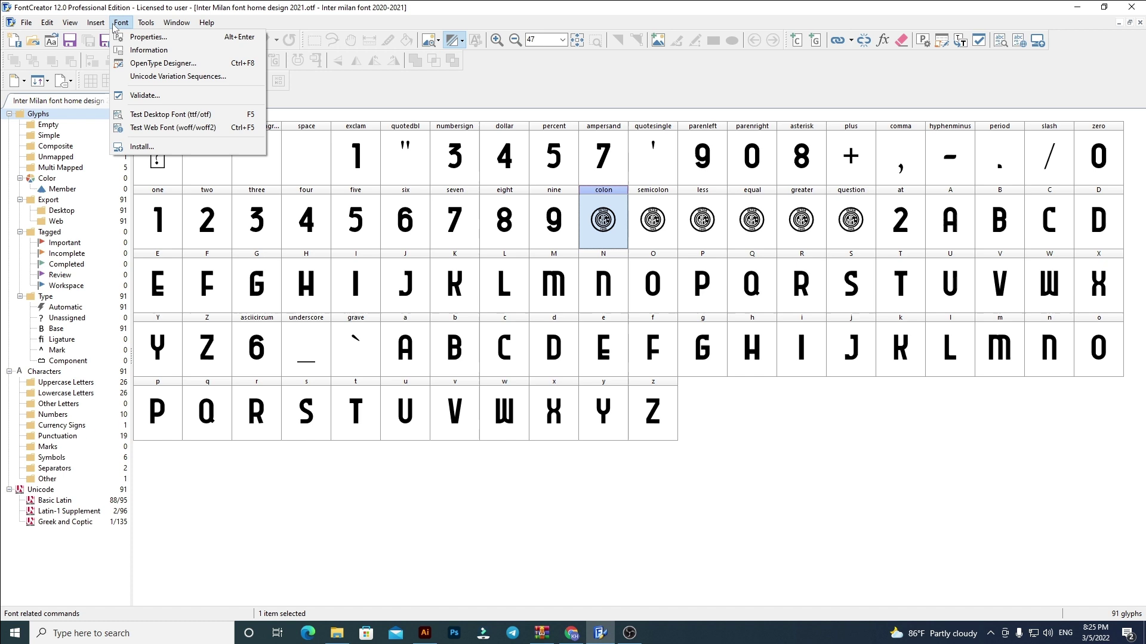
{"action": "left_click", "coordinate": [136, 37]}
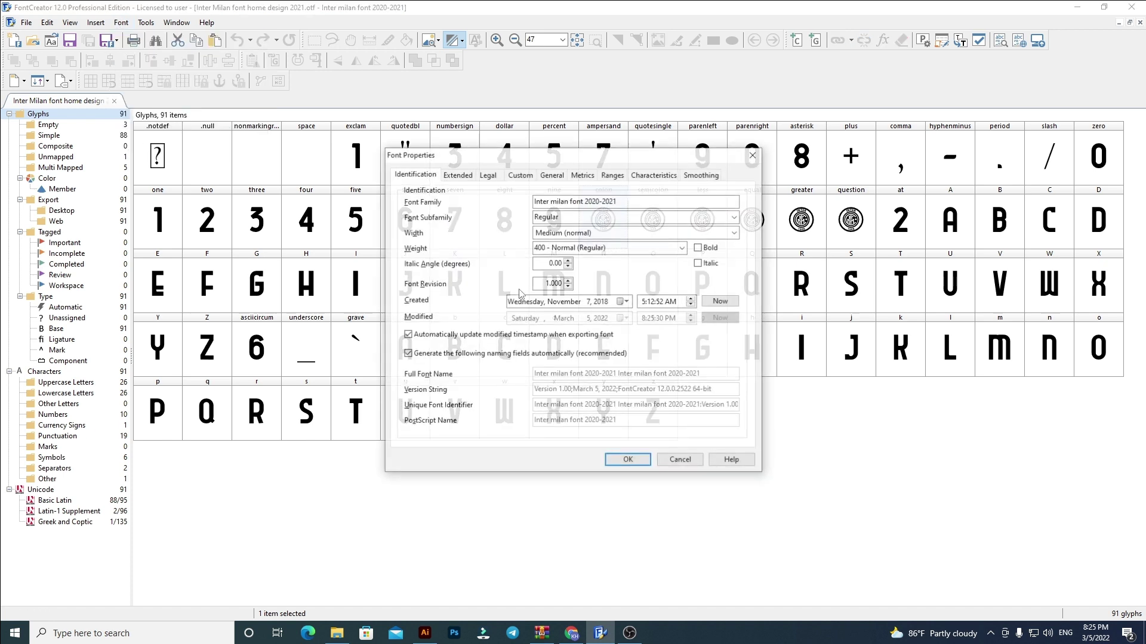
{"action": "left_click_drag", "start_coordinate": [660, 201], "coordinate": [428, 205]}
{"action": "key", "text": "ctrl+v"}
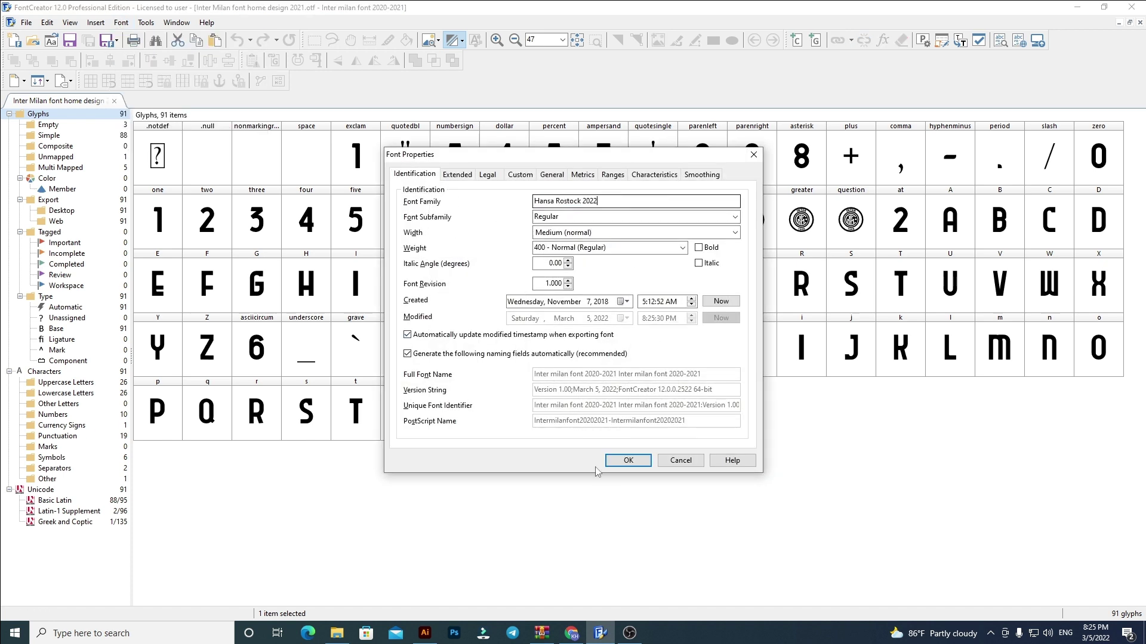
{"action": "left_click", "coordinate": [629, 461]}
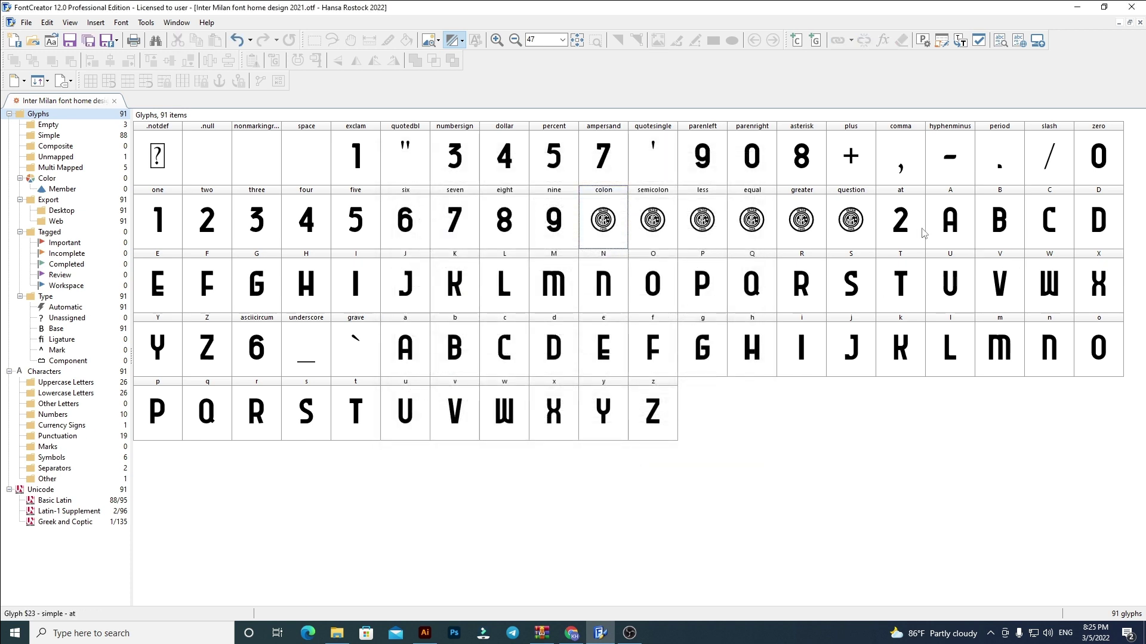
Open the uppercase A glyph for editing and delete its old outline.
{"action": "double_click", "coordinate": [953, 226]}
{"action": "left_click_drag", "start_coordinate": [746, 207], "coordinate": [590, 368]}
{"action": "scroll", "coordinate": [402, 382], "scroll_direction": "up", "scroll_amount": 2}
{"action": "left_click_drag", "start_coordinate": [242, 380], "coordinate": [283, 369]}
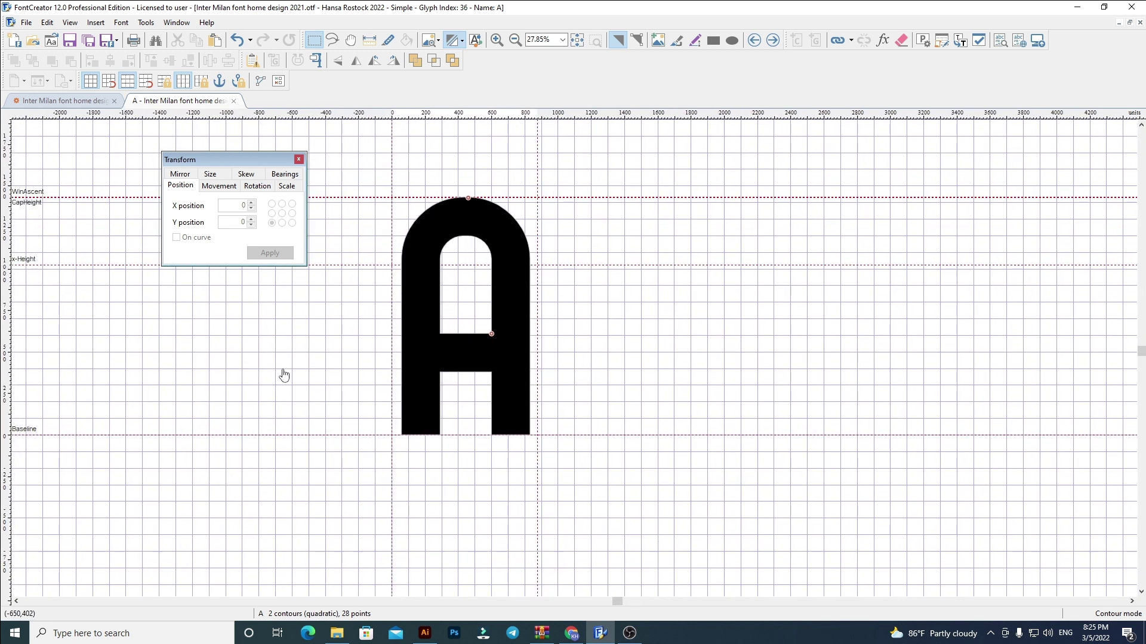
{"action": "key", "text": "ctrl+a"}
{"action": "key", "text": "Delete"}
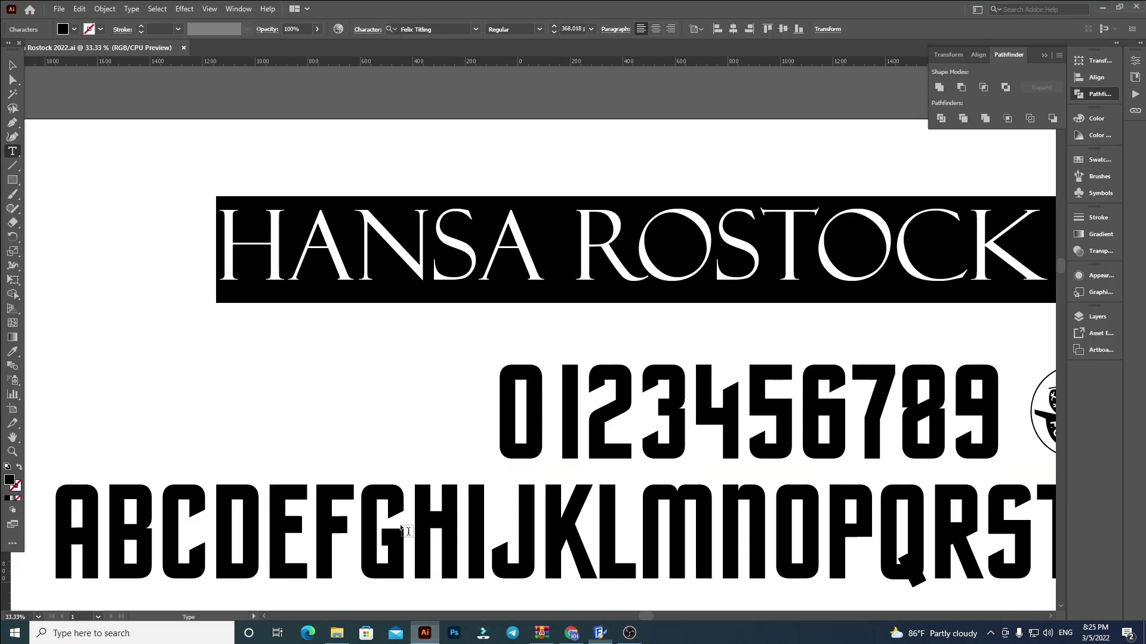
Switch to Illustrator, leave the title text and copy the letter A outline from the alphabet row.
{"action": "left_click", "coordinate": [425, 633]}
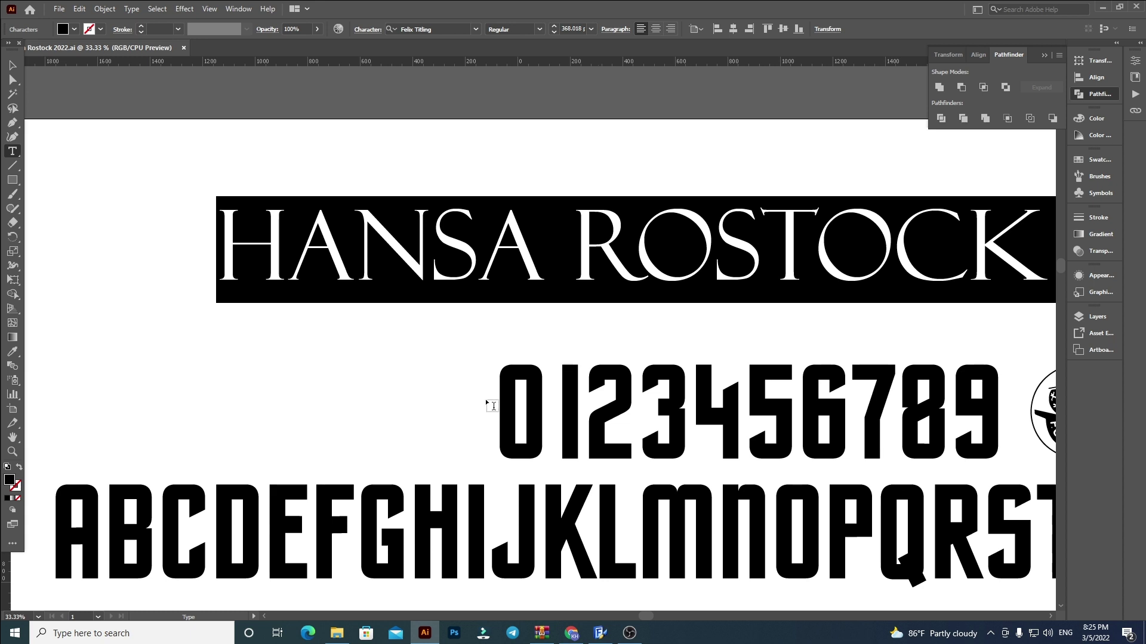
{"action": "left_click", "coordinate": [12, 65]}
{"action": "left_click_drag", "start_coordinate": [200, 427], "coordinate": [366, 263]}
{"action": "scroll", "coordinate": [266, 371], "scroll_direction": "up", "scroll_amount": 3}
{"action": "left_click", "coordinate": [266, 371]}
{"action": "key", "text": "ctrl+c"}
Paste the outline into FontCreator's A glyph at X 60, Y 0, and narrow the glyph width to just past the letter's right edge.
{"action": "left_click", "coordinate": [600, 633]}
{"action": "key", "text": "ctrl+v"}
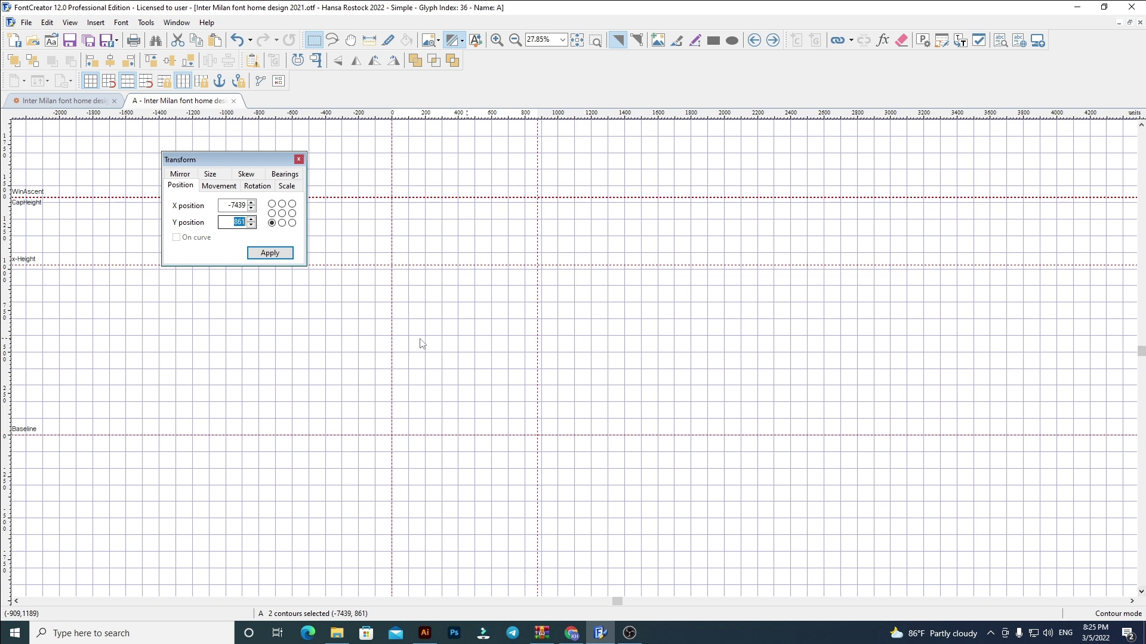
{"action": "double_click", "coordinate": [228, 208]}
{"action": "type", "text": "60"}
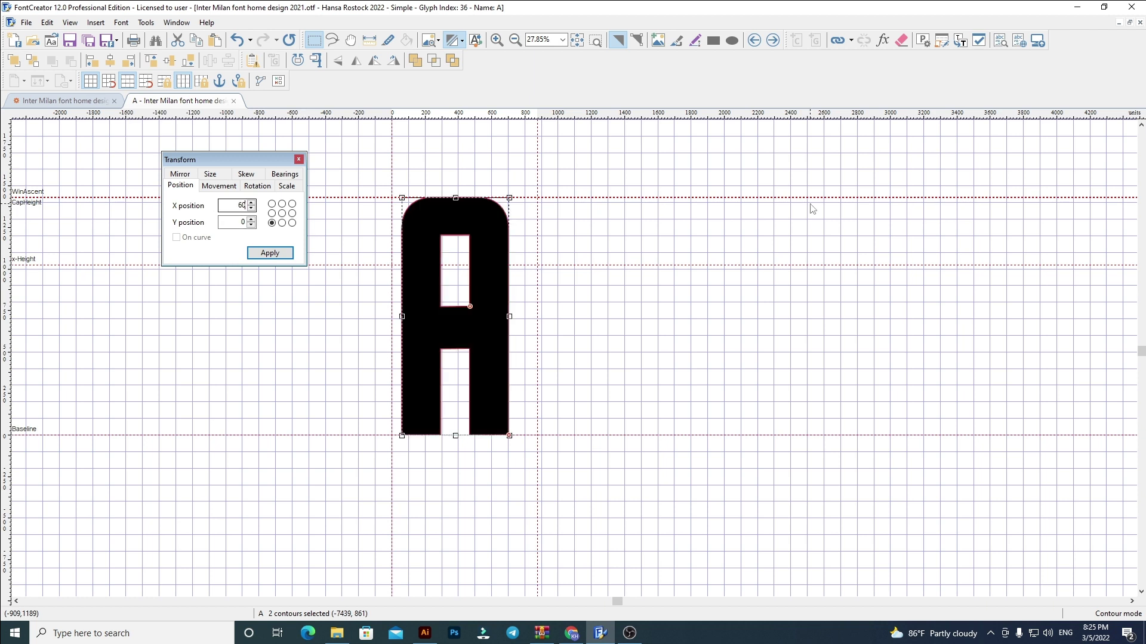
{"action": "left_click", "coordinate": [588, 352]}
{"action": "left_click_drag", "start_coordinate": [536, 362], "coordinate": [512, 362]}
Clear the old outline from the B glyph and copy the letter B from the Illustrator artwork.
{"action": "left_click", "coordinate": [773, 41]}
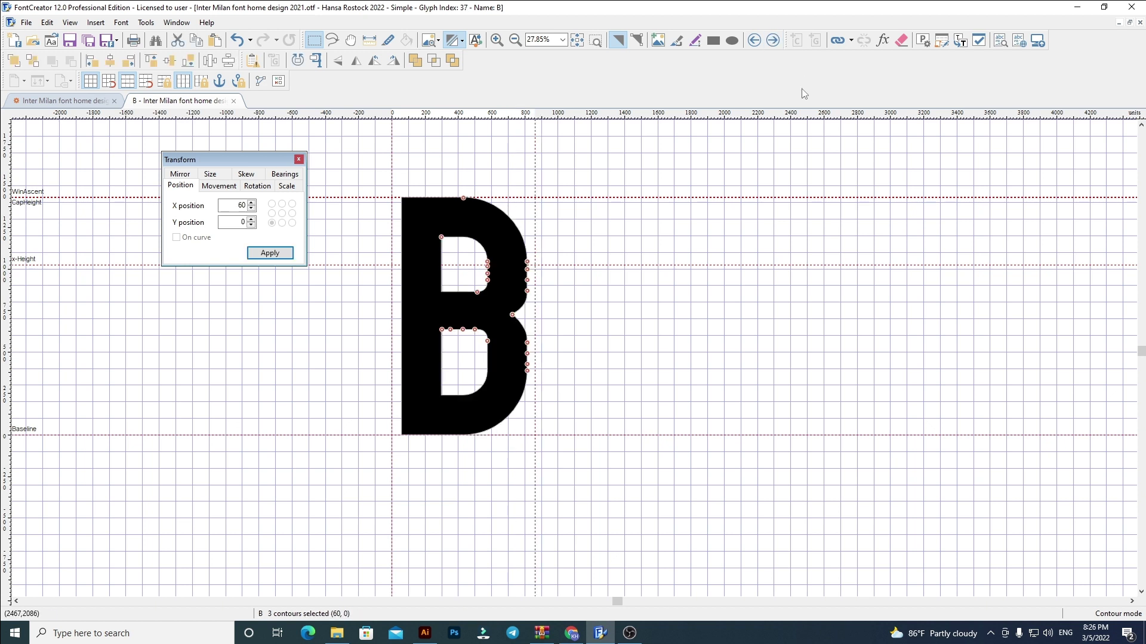
{"action": "key", "text": "Delete"}
{"action": "left_click", "coordinate": [424, 633]}
{"action": "left_click", "coordinate": [345, 323]}
{"action": "key", "text": "ctrl+c"}
Paste the outline into FontCreator's B glyph at X 60, Y 0, and narrow the glyph width to just past the letter's right edge.
{"action": "left_click", "coordinate": [600, 634]}
{"action": "key", "text": "ctrl+v"}
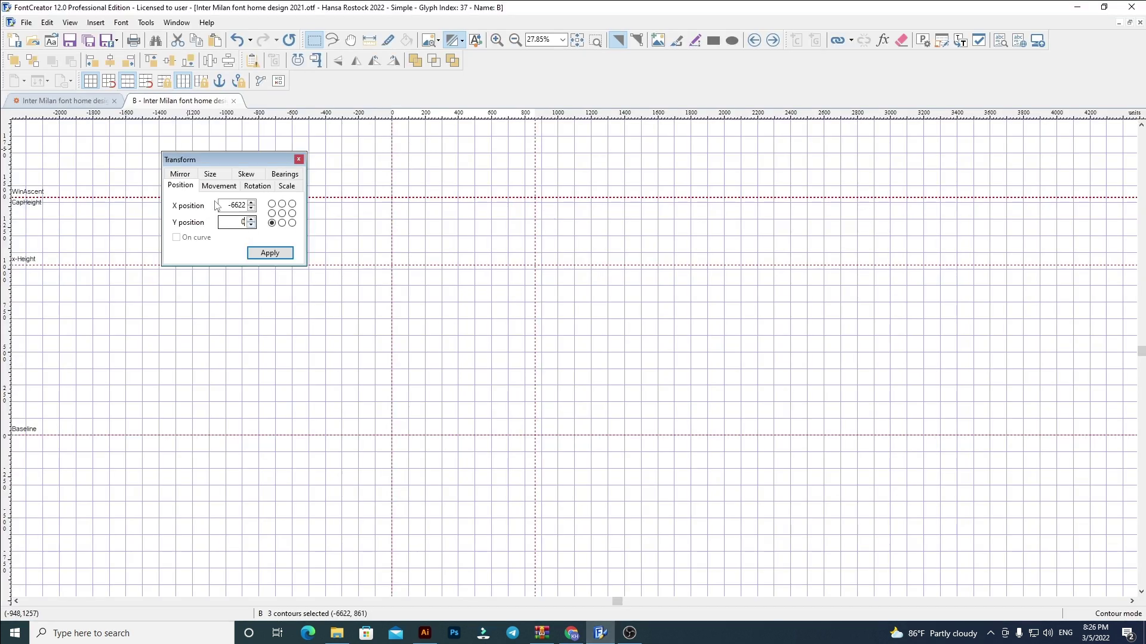
{"action": "key", "text": "Return"}
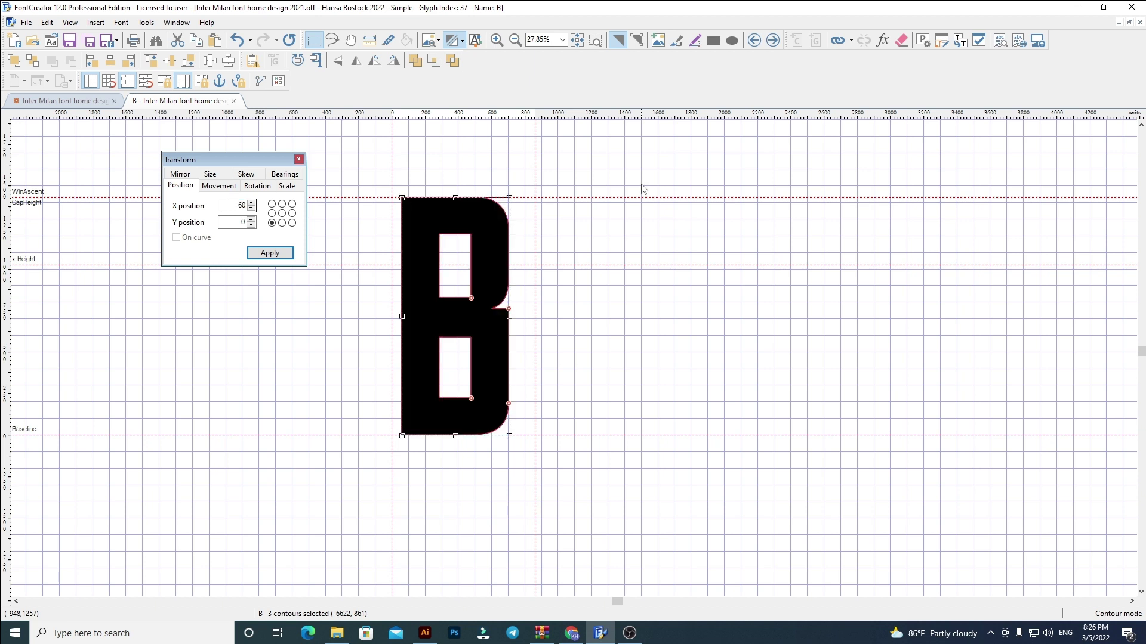
{"action": "left_click", "coordinate": [548, 252]}
{"action": "left_click_drag", "start_coordinate": [534, 245], "coordinate": [512, 244]}
Clear the old outline from the C glyph and copy the letter C from the Illustrator artwork.
{"action": "left_click", "coordinate": [772, 40]}
{"action": "key", "text": "ctrl+a"}
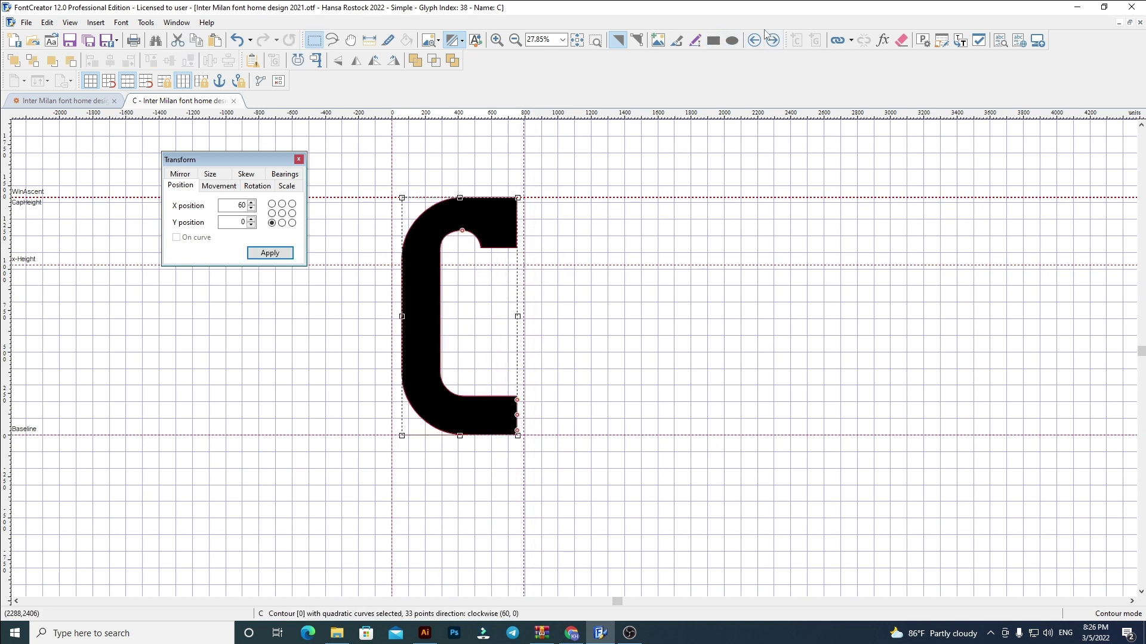
{"action": "key", "text": "Delete"}
{"action": "left_click", "coordinate": [424, 633]}
{"action": "left_click", "coordinate": [516, 317]}
{"action": "key", "text": "ctrl+c"}
Paste the outline into FontCreator's C glyph at X 60, Y 0, and narrow the glyph width to just past the letter's right edge.
{"action": "left_click", "coordinate": [600, 633]}
{"action": "key", "text": "ctrl+v"}
{"action": "double_click", "coordinate": [239, 222]}
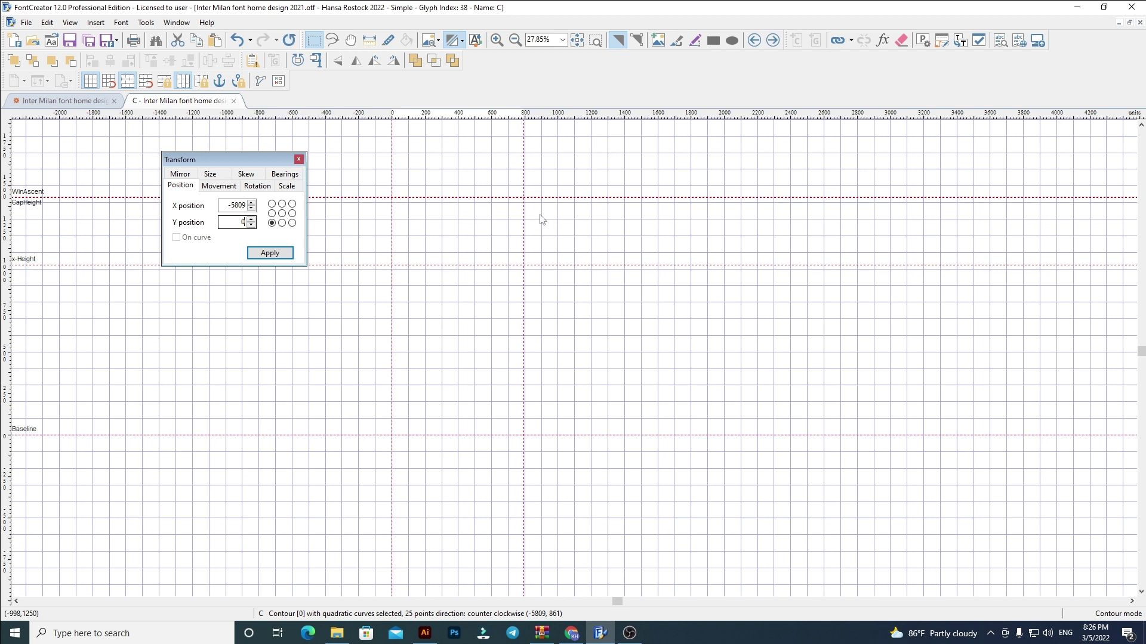
{"action": "left_click", "coordinate": [243, 205]}
{"action": "type", "text": "60"}
{"action": "key", "text": "Return"}
{"action": "left_click", "coordinate": [599, 223]}
{"action": "left_click_drag", "start_coordinate": [523, 262], "coordinate": [511, 260]}
Clear the old outline from the D glyph and copy the letter D from the Illustrator artwork.
{"action": "left_click", "coordinate": [772, 40]}
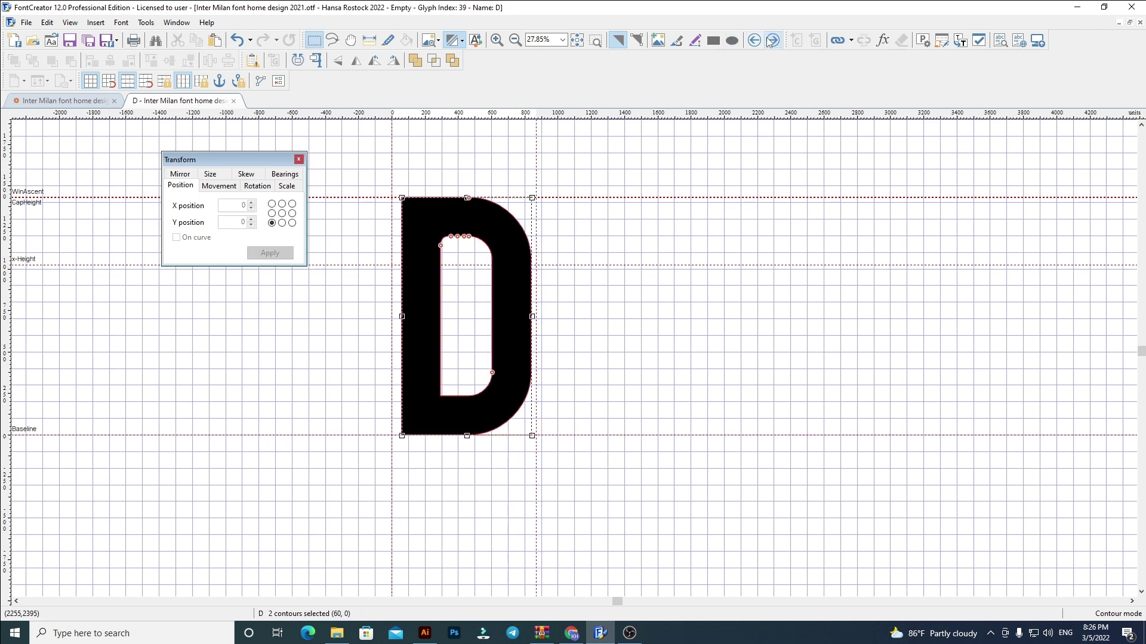
{"action": "left_click", "coordinate": [772, 40]}
{"action": "left_click", "coordinate": [424, 633]}
{"action": "left_click_drag", "start_coordinate": [726, 369], "coordinate": [279, 348]}
{"action": "left_click", "coordinate": [279, 346]}
{"action": "key", "text": "ctrl+c"}
{"action": "key", "text": "ctrl+c"}
Paste the outline into FontCreator's D glyph at X 60, Y 0, and narrow the glyph width to just past the letter's right edge.
{"action": "left_click", "coordinate": [601, 633]}
{"action": "key", "text": "ctrl+v"}
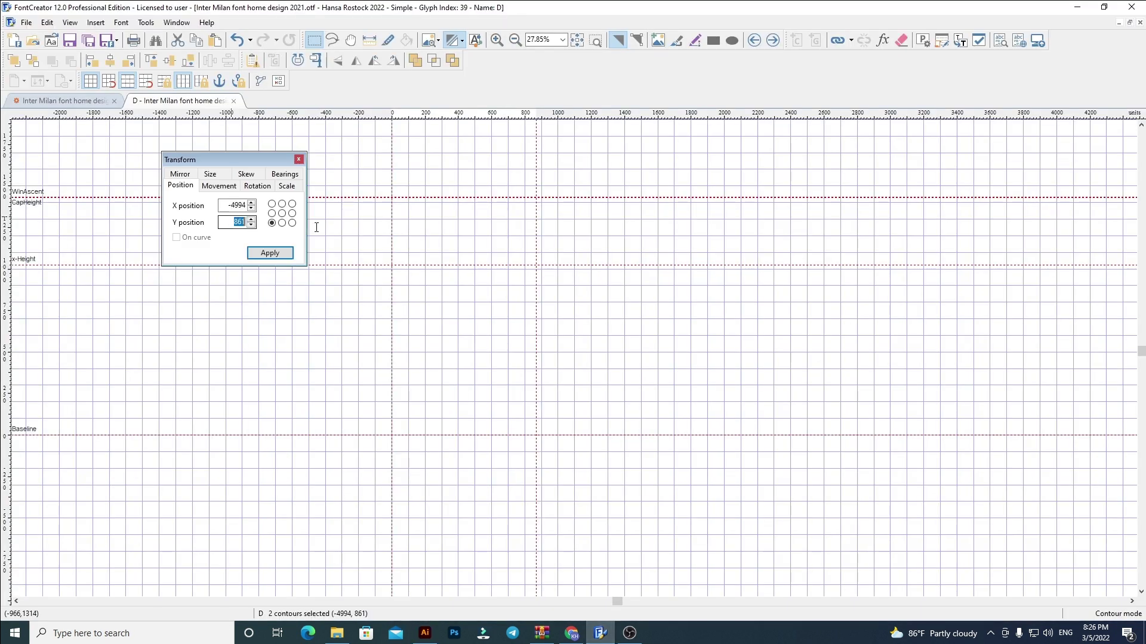
{"action": "double_click", "coordinate": [237, 205]}
{"action": "type", "text": "60"}
{"action": "key", "text": "Return"}
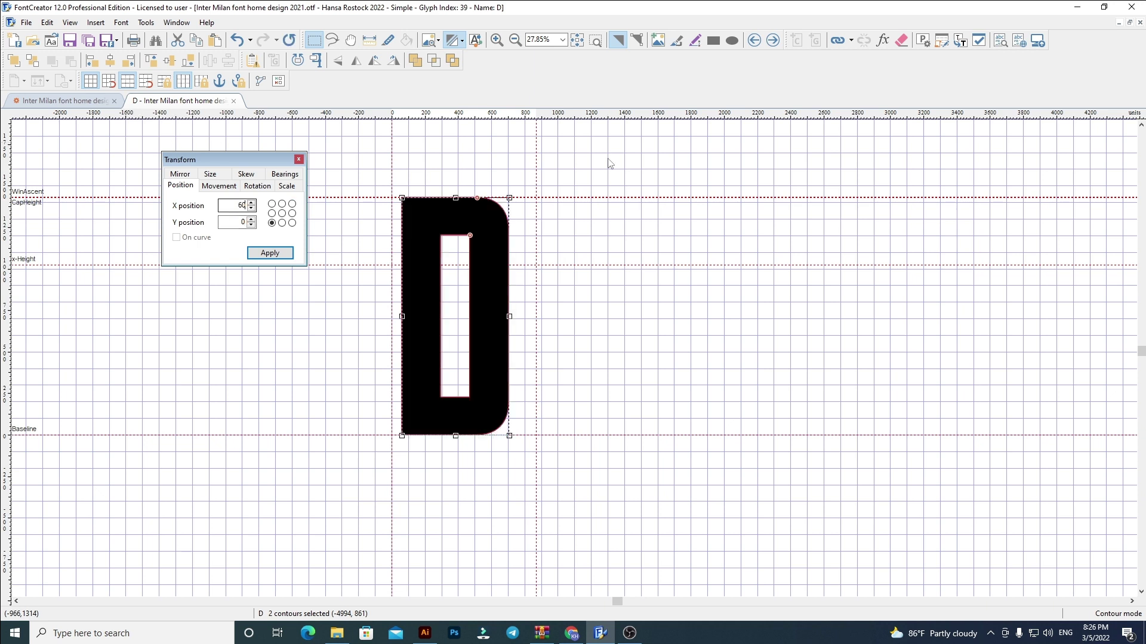
{"action": "left_click", "coordinate": [595, 198]}
{"action": "left_click_drag", "start_coordinate": [538, 240], "coordinate": [512, 242]}
Clear the old outline from the E glyph and copy the letter E from the Illustrator artwork.
{"action": "left_click", "coordinate": [773, 40]}
{"action": "key", "text": "ctrl+a"}
{"action": "key", "text": "Delete"}
{"action": "left_click", "coordinate": [426, 634]}
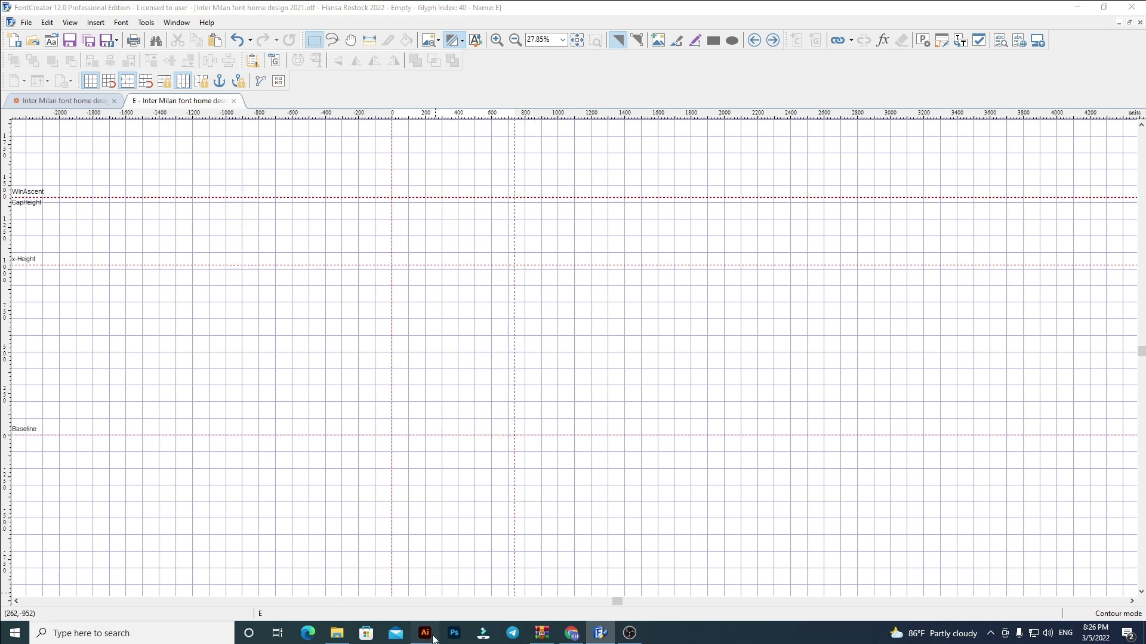
{"action": "left_click_drag", "start_coordinate": [358, 323], "coordinate": [162, 268]}
{"action": "left_click", "coordinate": [148, 278]}
{"action": "key", "text": "ctrl+c"}
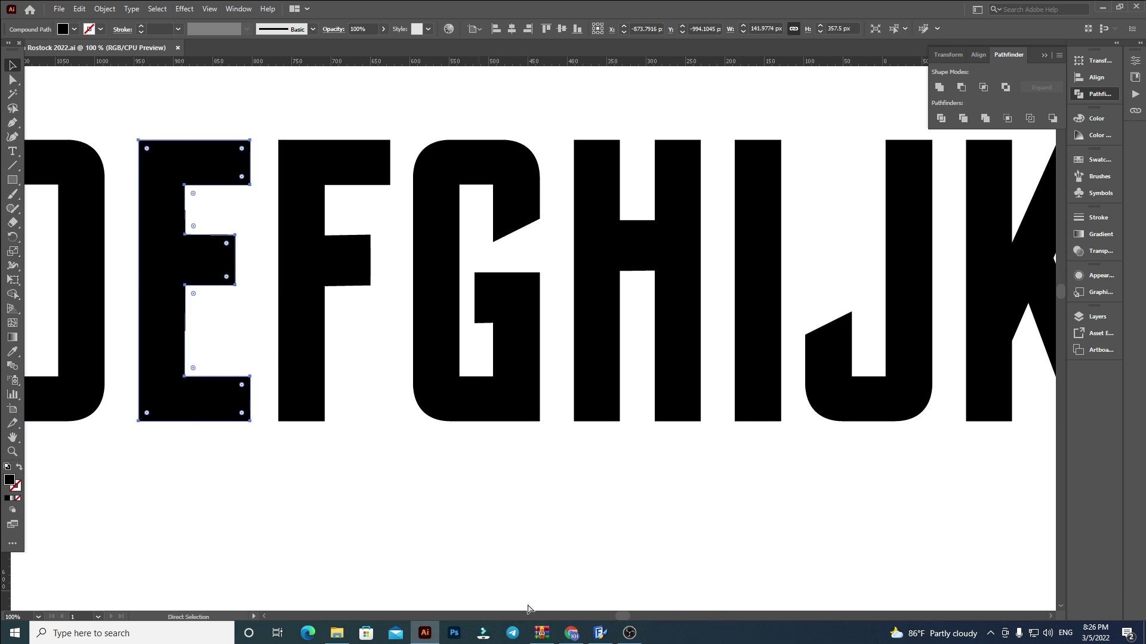
Paste the outline into FontCreator's E glyph at X 60, Y 0, and narrow the glyph width to just past the letter's right edge.
{"action": "left_click", "coordinate": [601, 633]}
{"action": "key", "text": "ctrl+v"}
{"action": "left_click", "coordinate": [234, 223]}
{"action": "type", "text": "0"}
{"action": "double_click", "coordinate": [228, 204]}
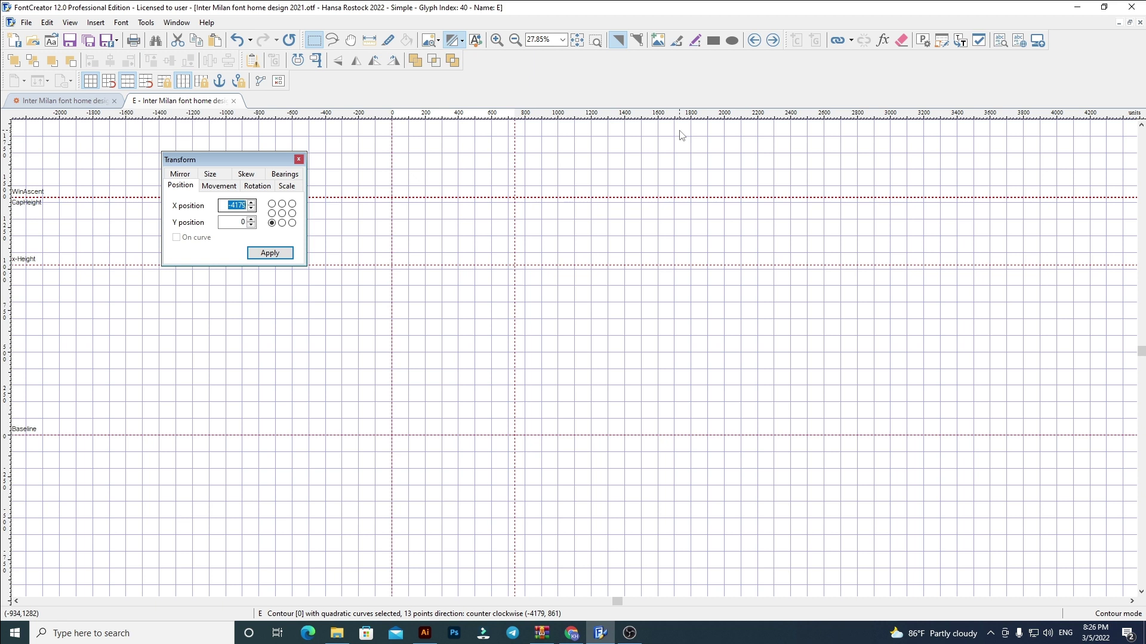
{"action": "type", "text": "60"}
{"action": "key", "text": "Return"}
{"action": "left_click", "coordinate": [607, 314]}
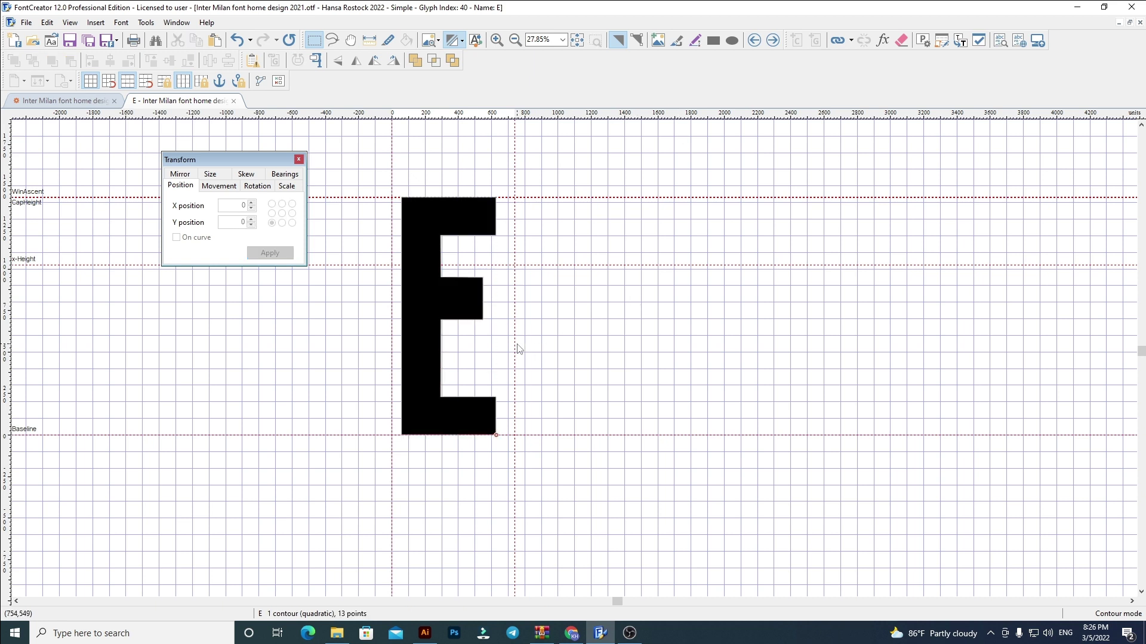
Clear the old outline from the F glyph and copy the letter F from the Illustrator artwork.
{"action": "left_click", "coordinate": [772, 39]}
{"action": "key", "text": "Delete"}
{"action": "left_click", "coordinate": [425, 633]}
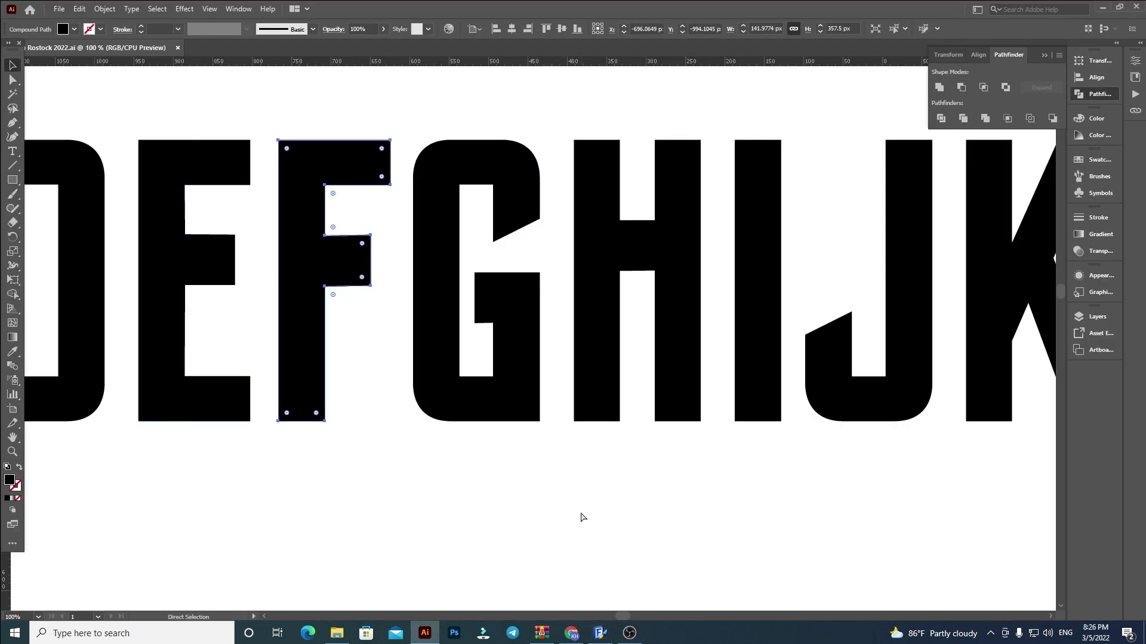
Try to paste the letter F outline into FontCreator's F glyph, undo it and close the glyph editor.
{"action": "left_click", "coordinate": [600, 633]}
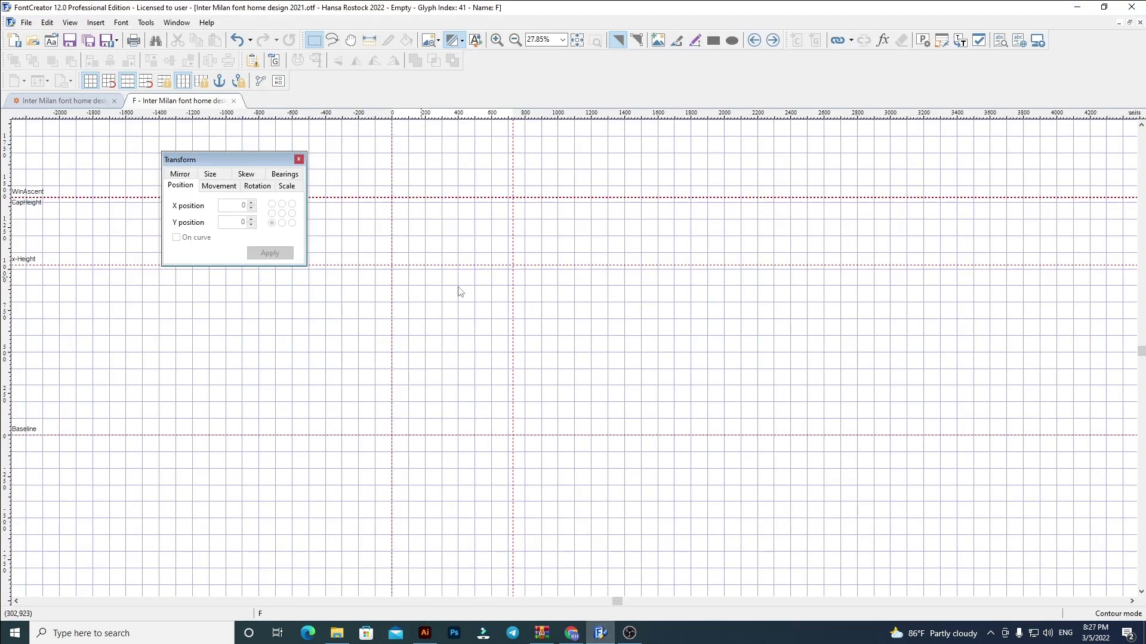
{"action": "left_click", "coordinate": [287, 187]}
{"action": "left_click", "coordinate": [177, 188]}
{"action": "double_click", "coordinate": [536, 280]}
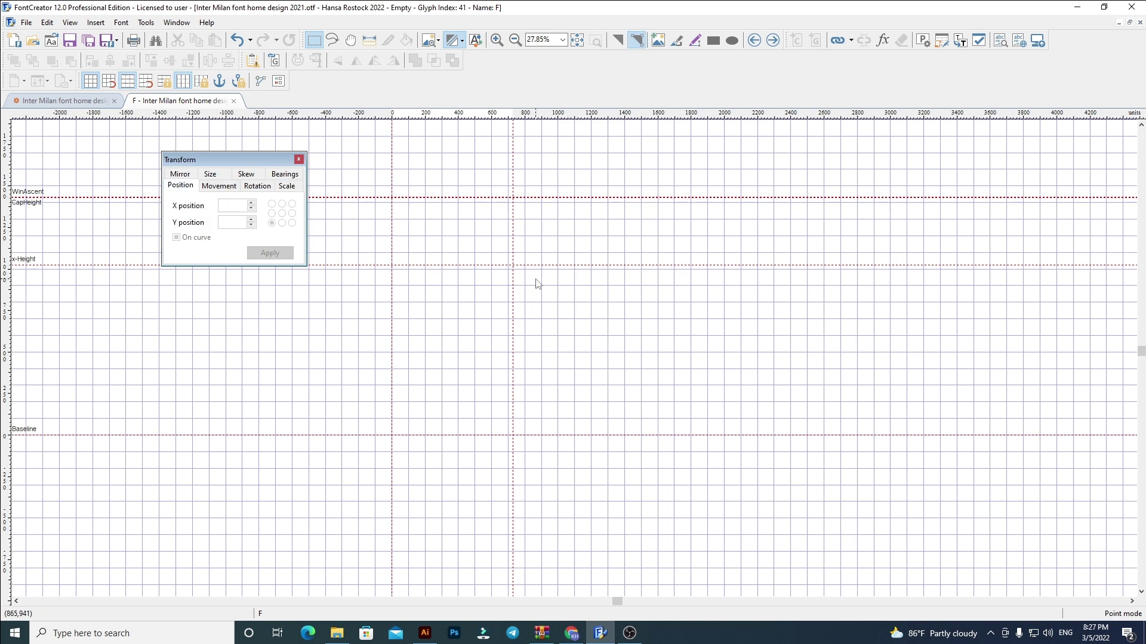
{"action": "left_click", "coordinate": [425, 633]}
{"action": "left_click", "coordinate": [613, 634]}
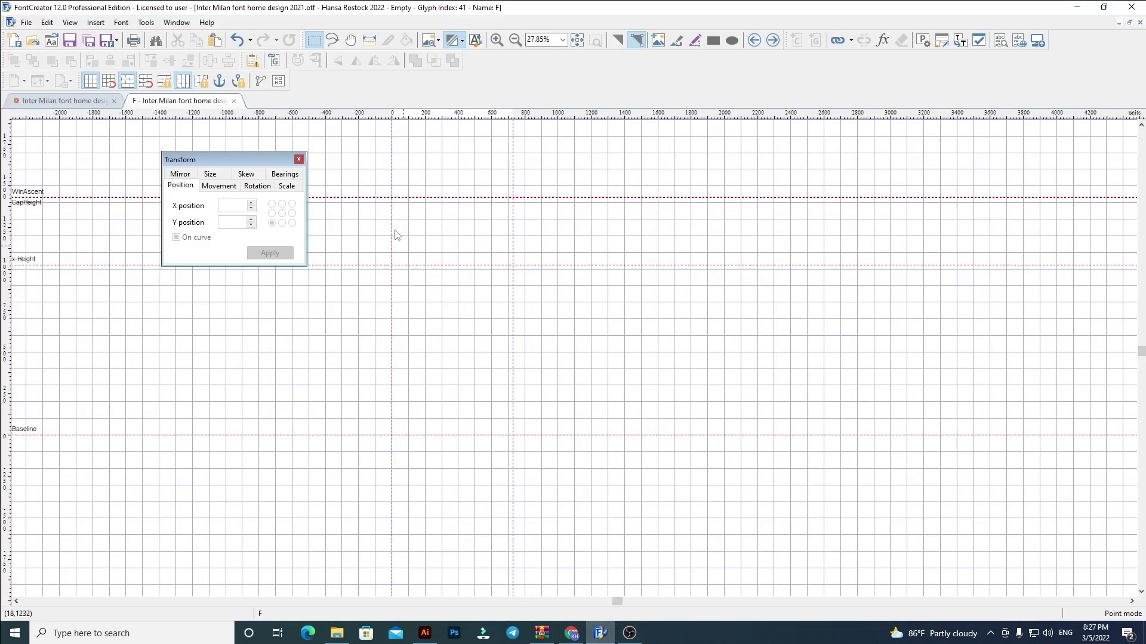
{"action": "key", "text": "Delete"}
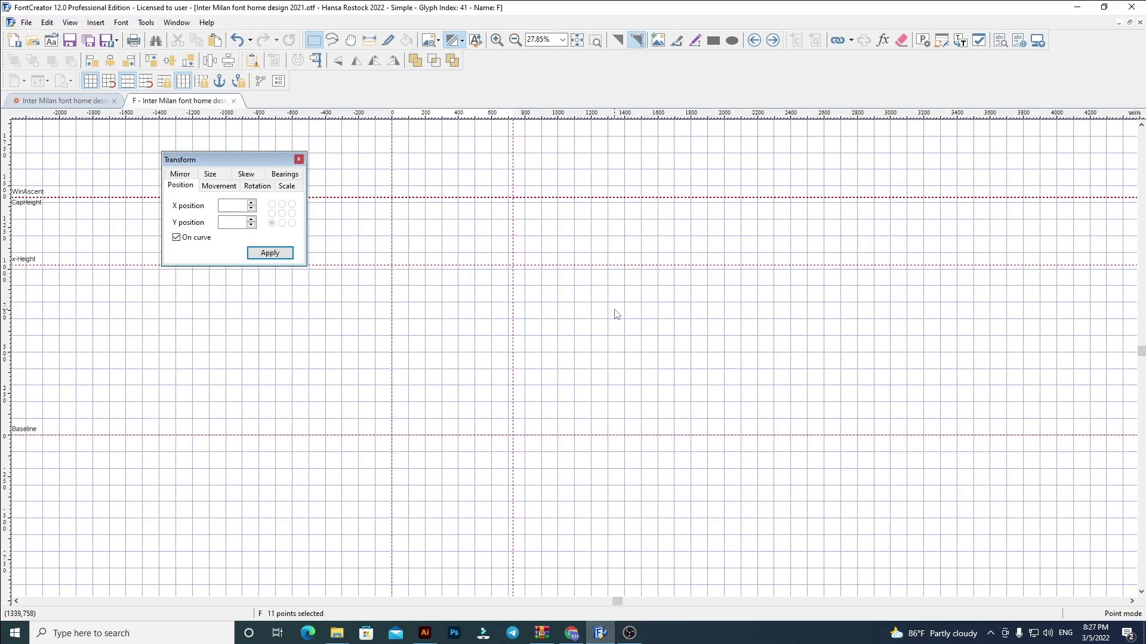
{"action": "key", "text": "ctrl+v"}
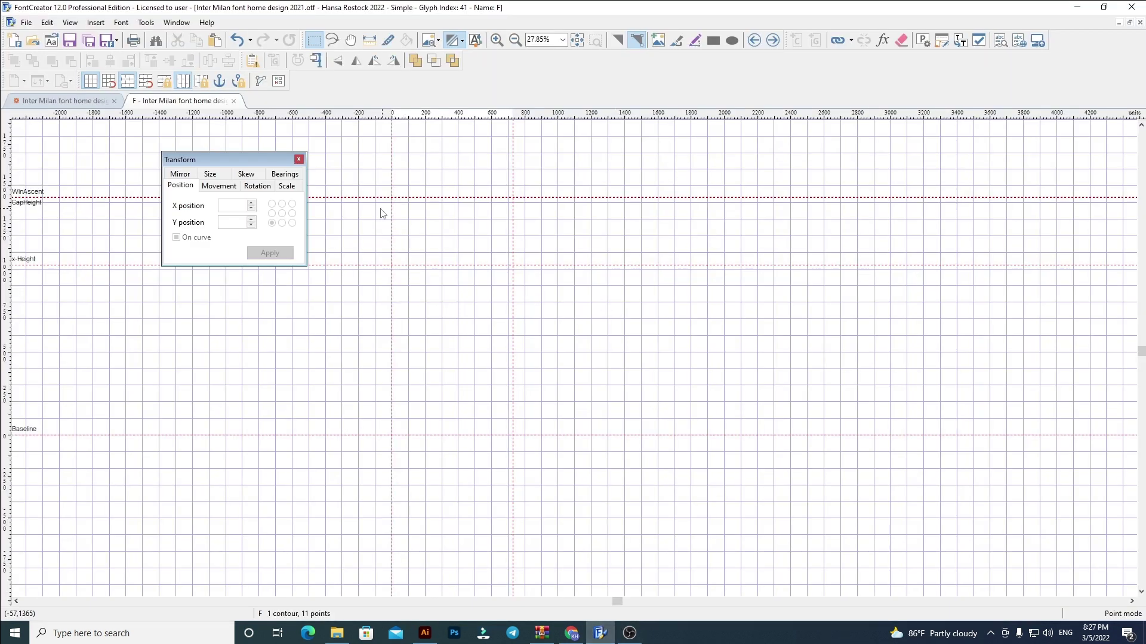
{"action": "left_click", "coordinate": [233, 101]}
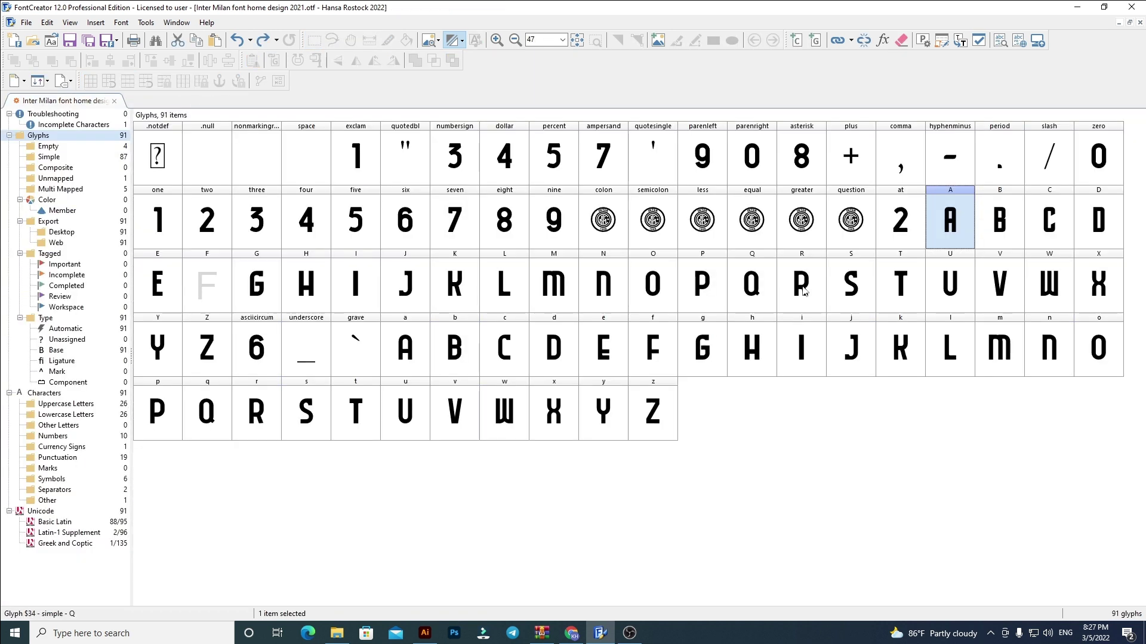
Open the empty F glyph, paste the letter F outline into it and select the whole contour in contour mode.
{"action": "double_click", "coordinate": [205, 288]}
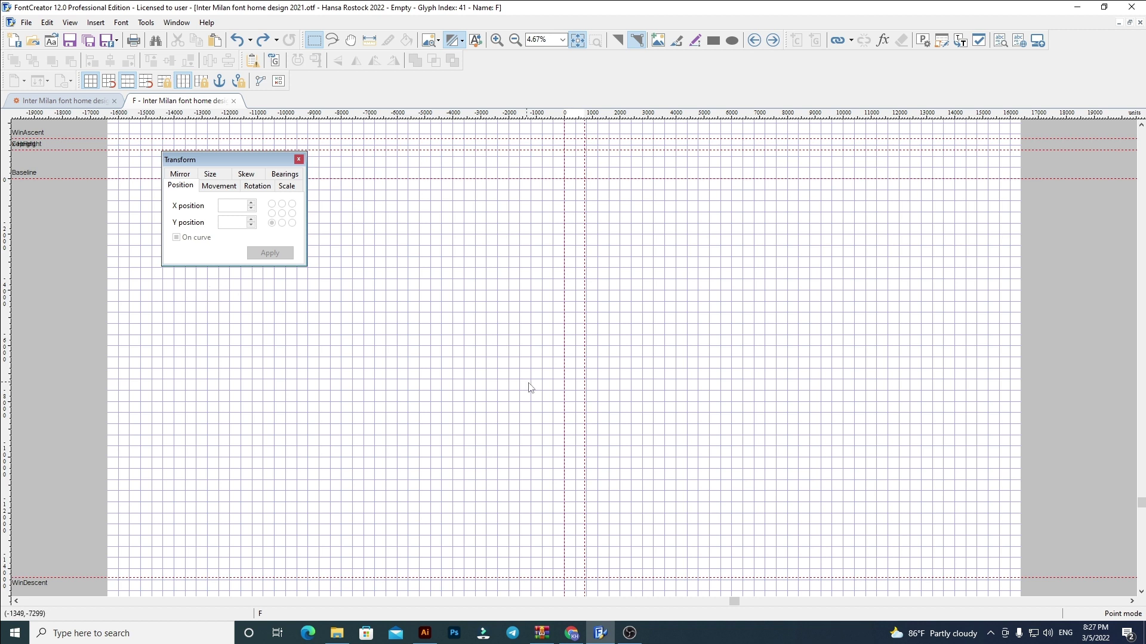
{"action": "key", "text": "ctrl+v"}
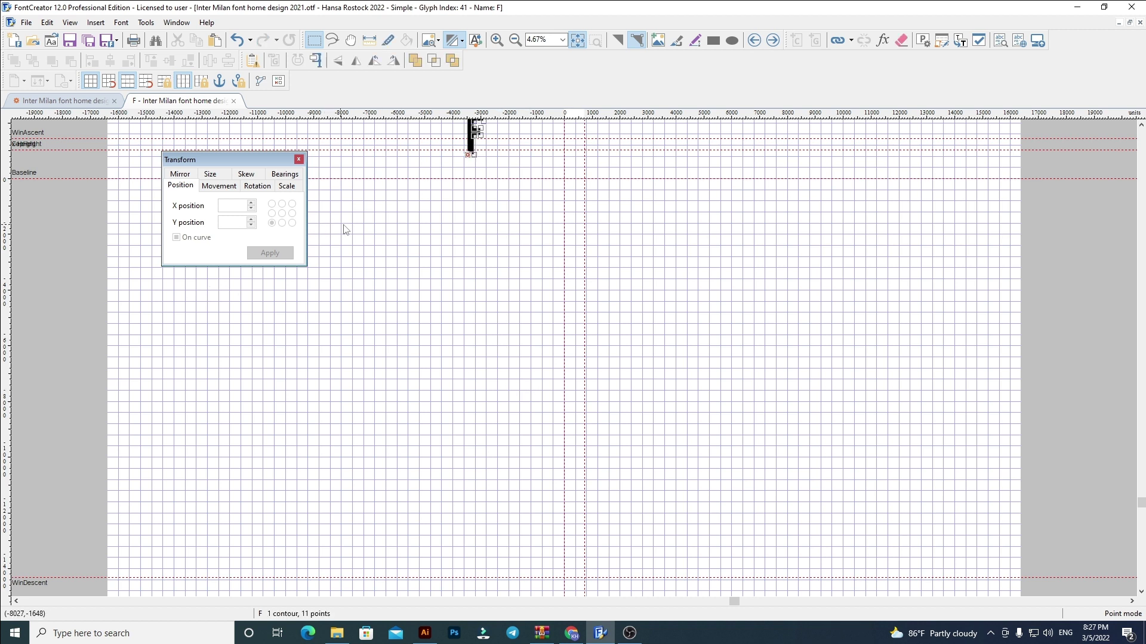
{"action": "scroll", "coordinate": [533, 209], "scroll_direction": "up", "scroll_amount": 4}
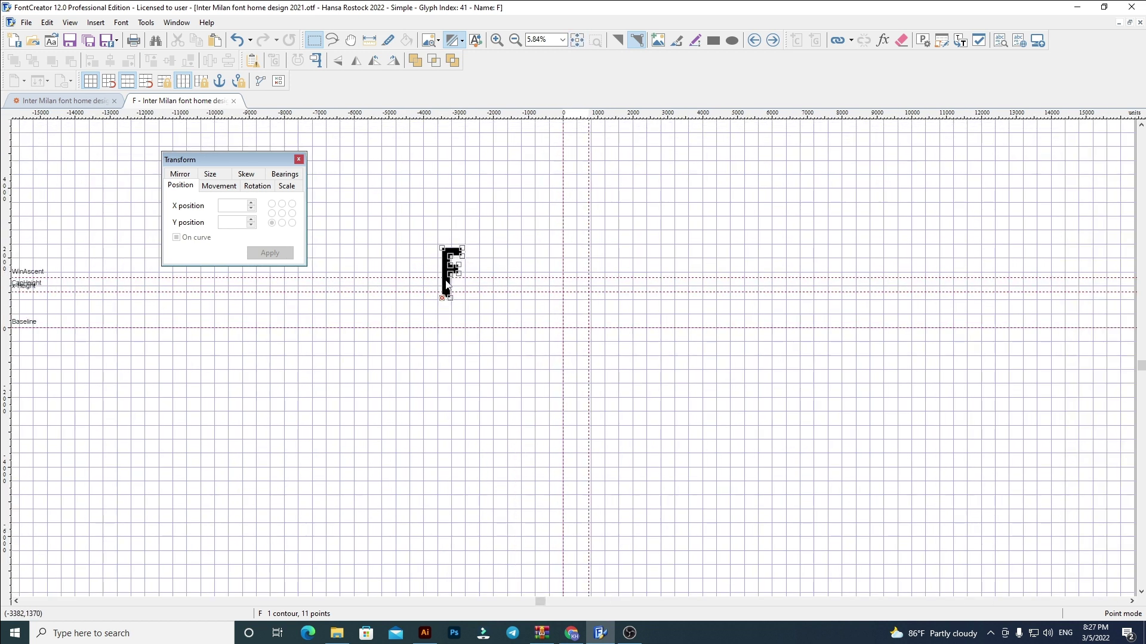
{"action": "left_click", "coordinate": [618, 40]}
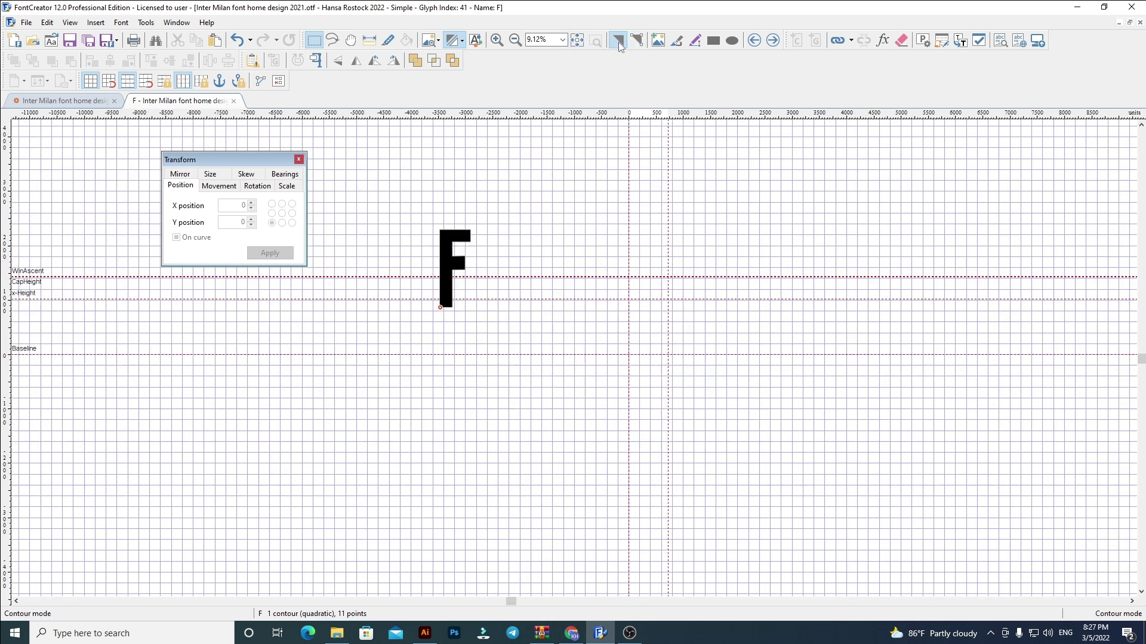
{"action": "left_click_drag", "start_coordinate": [410, 211], "coordinate": [587, 460]}
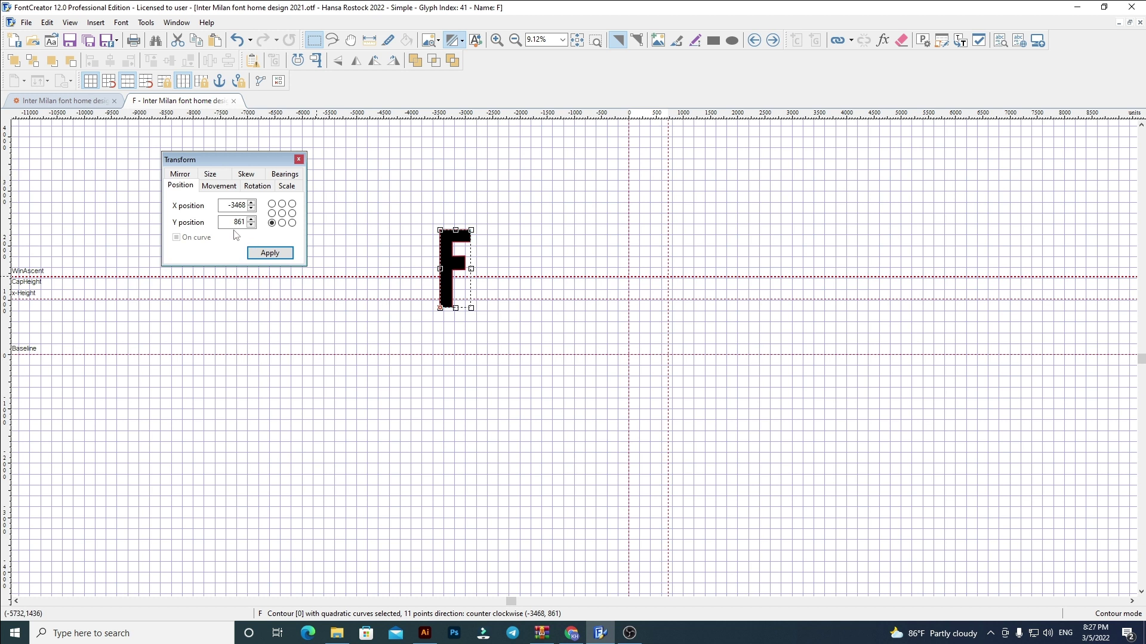
Position the F outline at X 60, Y 0, and narrow the glyph width to just past the letter's right edge.
{"action": "key", "text": "Return"}
{"action": "left_click", "coordinate": [250, 205]}
{"action": "type", "text": "60"}
{"action": "key", "text": "Return"}
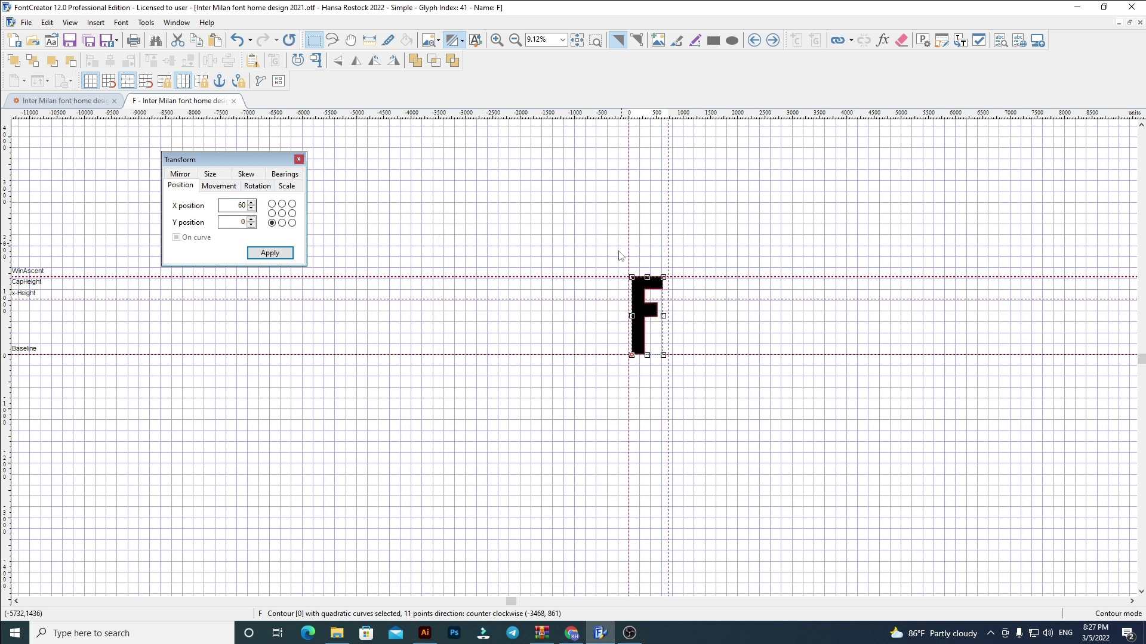
{"action": "left_click", "coordinate": [729, 372]}
{"action": "scroll", "coordinate": [677, 312], "scroll_direction": "up", "scroll_amount": 6}
{"action": "left_click_drag", "start_coordinate": [661, 318], "coordinate": [642, 317]}
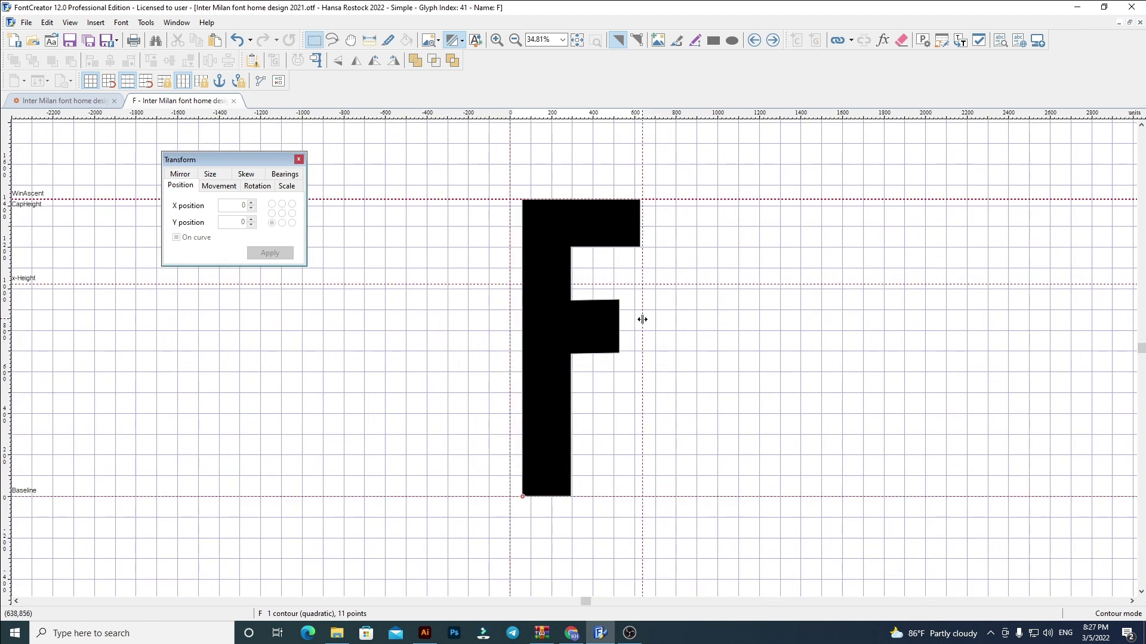
Clear the old outline from the G glyph and copy the letter G from the Illustrator artwork.
{"action": "left_click", "coordinate": [773, 40]}
{"action": "key", "text": "ctrl+a"}
{"action": "key", "text": "Delete"}
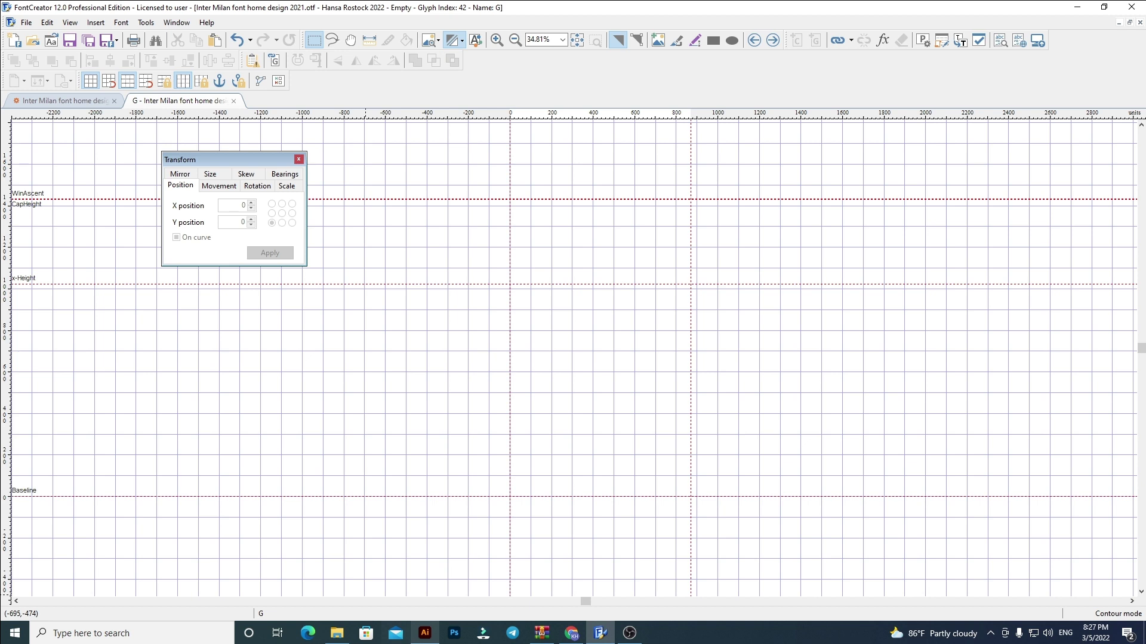
{"action": "left_click", "coordinate": [425, 633]}
{"action": "left_click", "coordinate": [447, 289]}
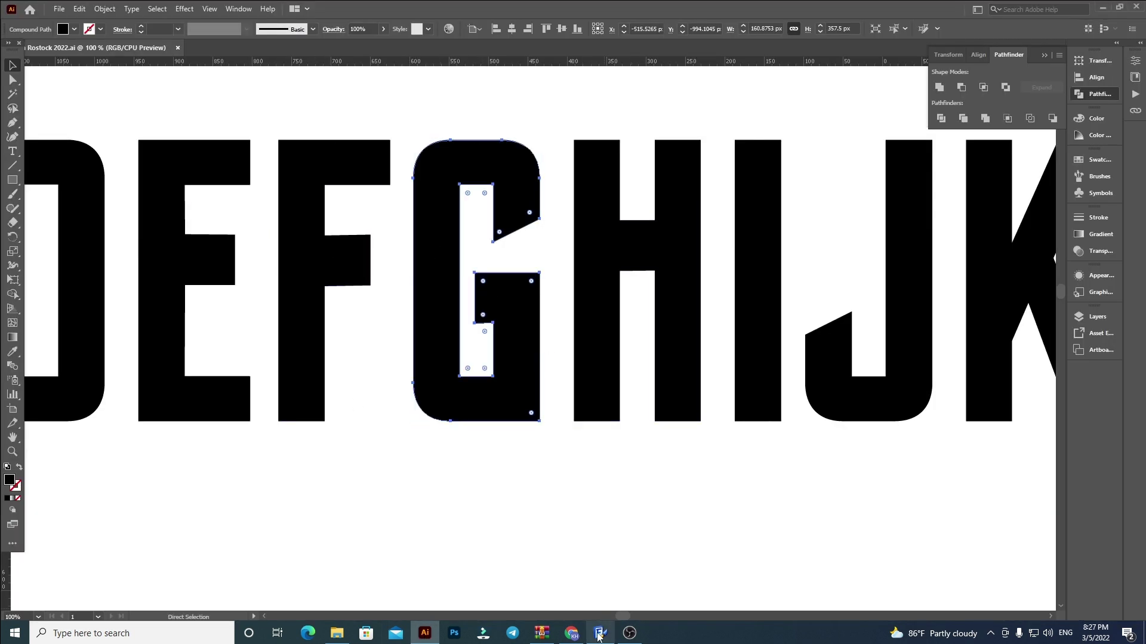
Paste the outline into FontCreator's G glyph at X 60, Y 0, and narrow the glyph width to just past the letter's right edge.
{"action": "left_click", "coordinate": [599, 633]}
{"action": "key", "text": "ctrl+v"}
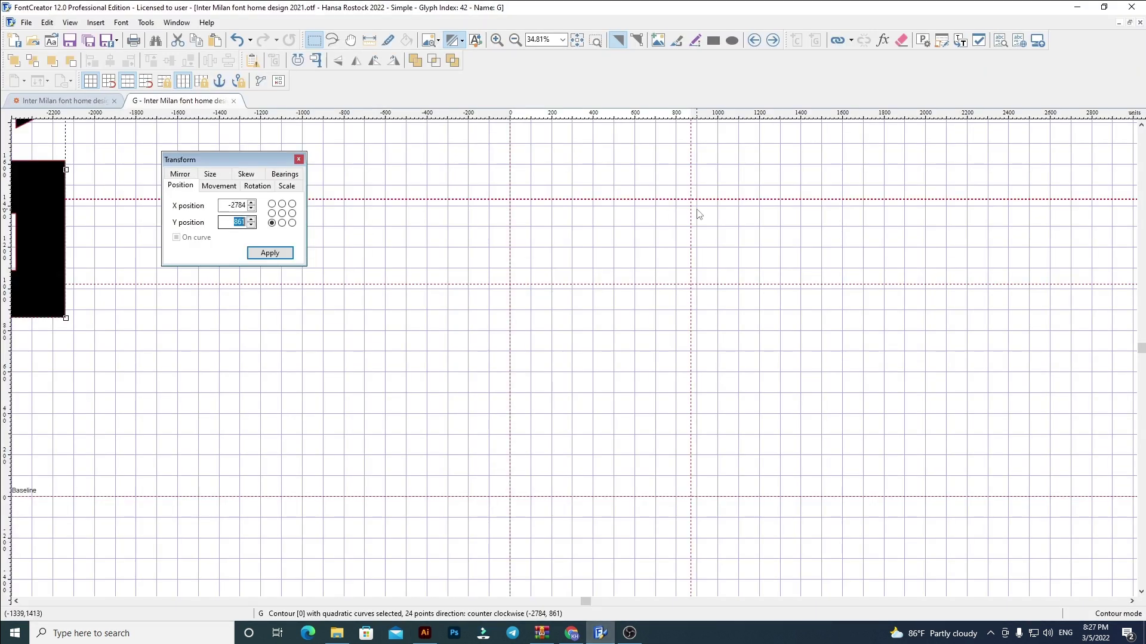
{"action": "type", "text": "0"}
{"action": "key", "text": "Return"}
{"action": "left_click", "coordinate": [222, 208]}
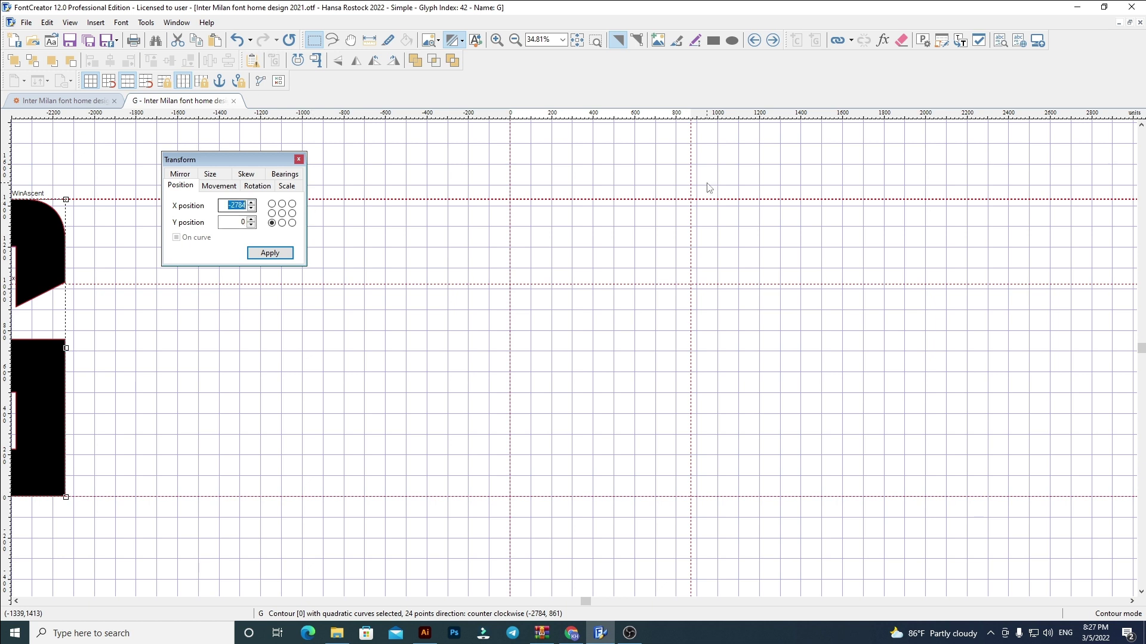
{"action": "type", "text": "60"}
{"action": "key", "text": "Return"}
{"action": "left_click_drag", "start_coordinate": [690, 243], "coordinate": [658, 230]}
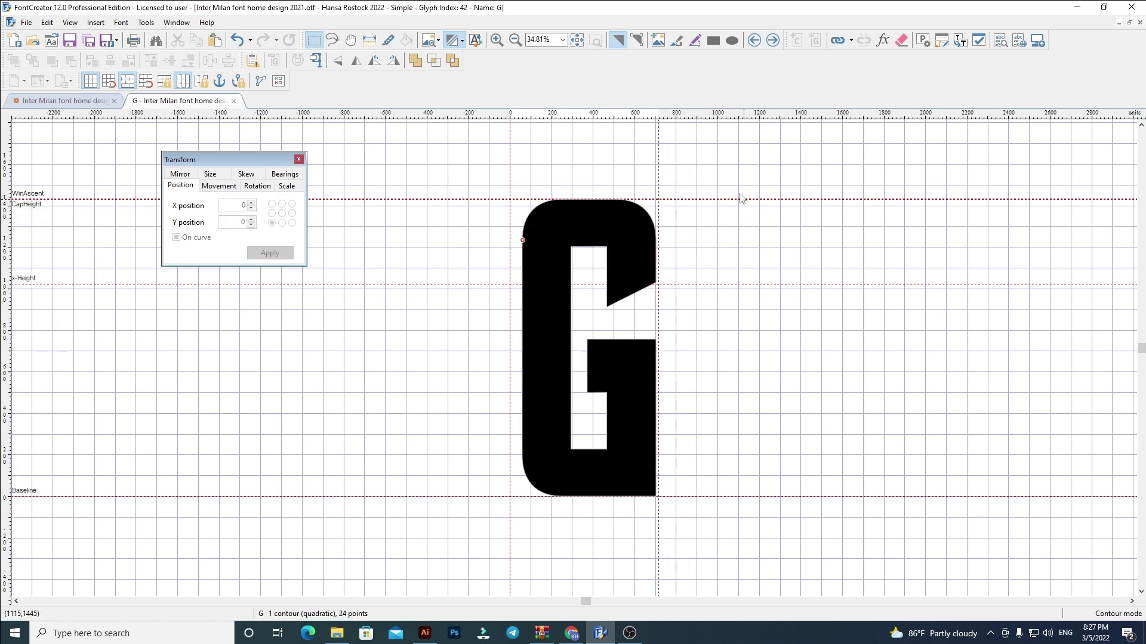
Clear the old outline from the H glyph and copy the letter H from the Illustrator artwork.
{"action": "left_click", "coordinate": [772, 40]}
{"action": "key", "text": "ctrl+a"}
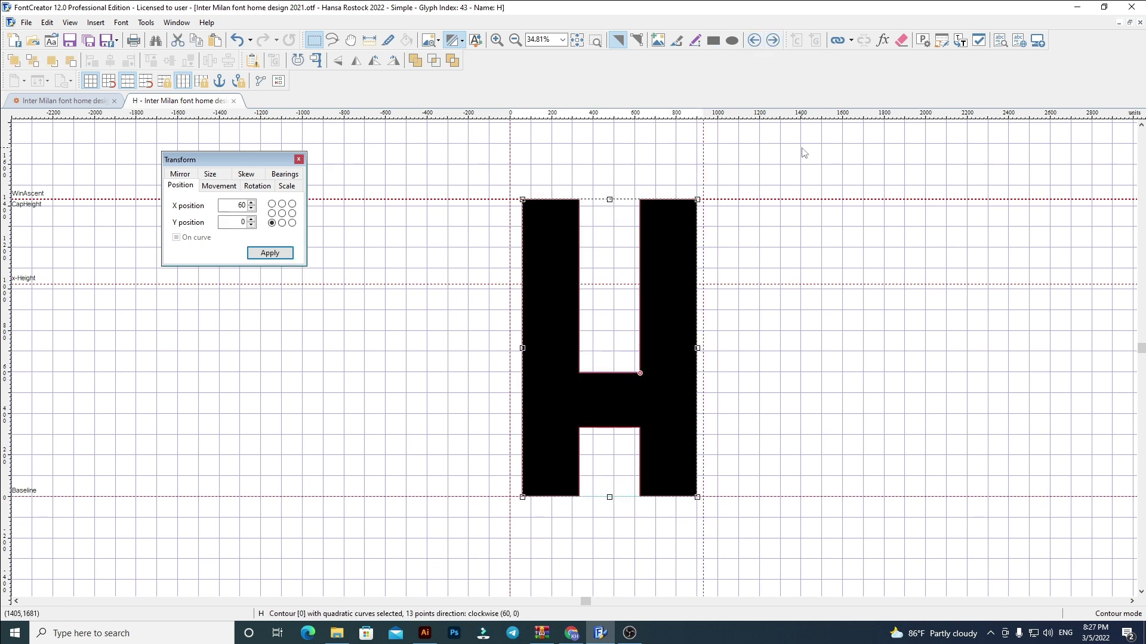
{"action": "key", "text": "Delete"}
{"action": "left_click", "coordinate": [425, 633]}
{"action": "left_click", "coordinate": [601, 395]}
{"action": "key", "text": "a"}
Paste the outline into FontCreator's H glyph and position it at X 0, Y 0.
{"action": "left_click", "coordinate": [601, 633]}
{"action": "key", "text": "ctrl+v"}
{"action": "double_click", "coordinate": [242, 222]}
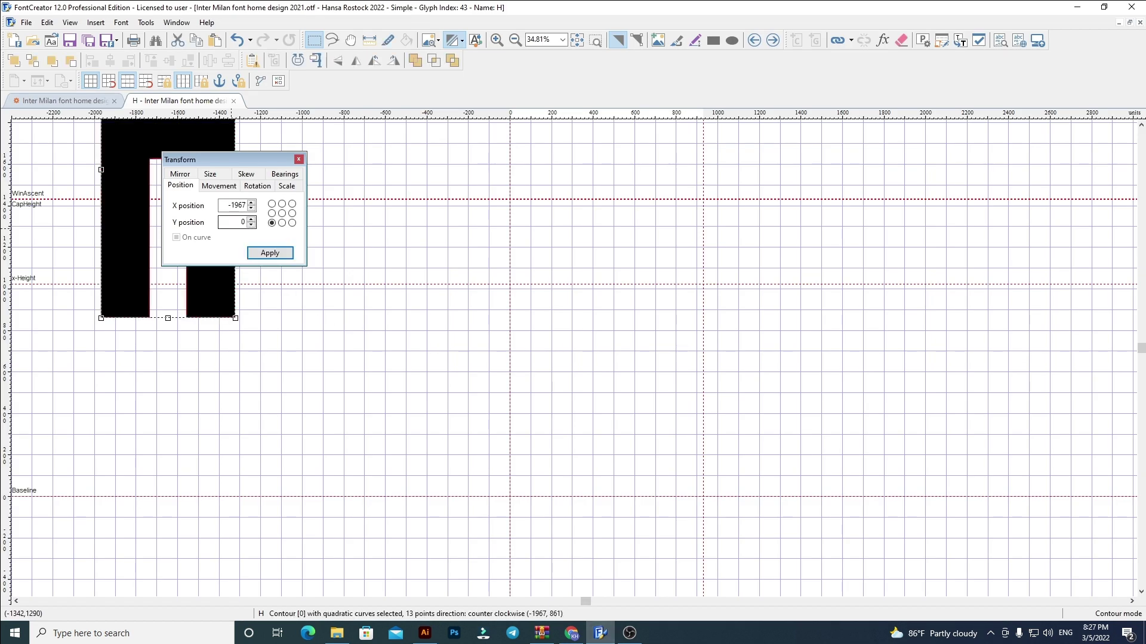
{"action": "key", "text": "Return"}
{"action": "left_click_drag", "start_coordinate": [225, 206], "coordinate": [244, 205]}
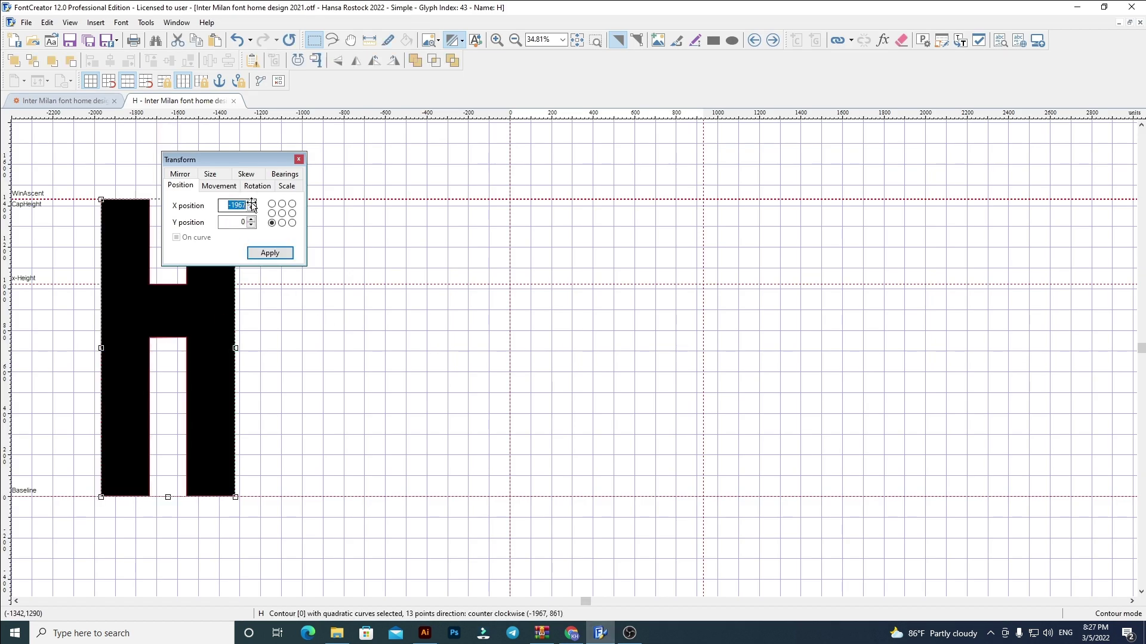
{"action": "key", "text": "Return"}
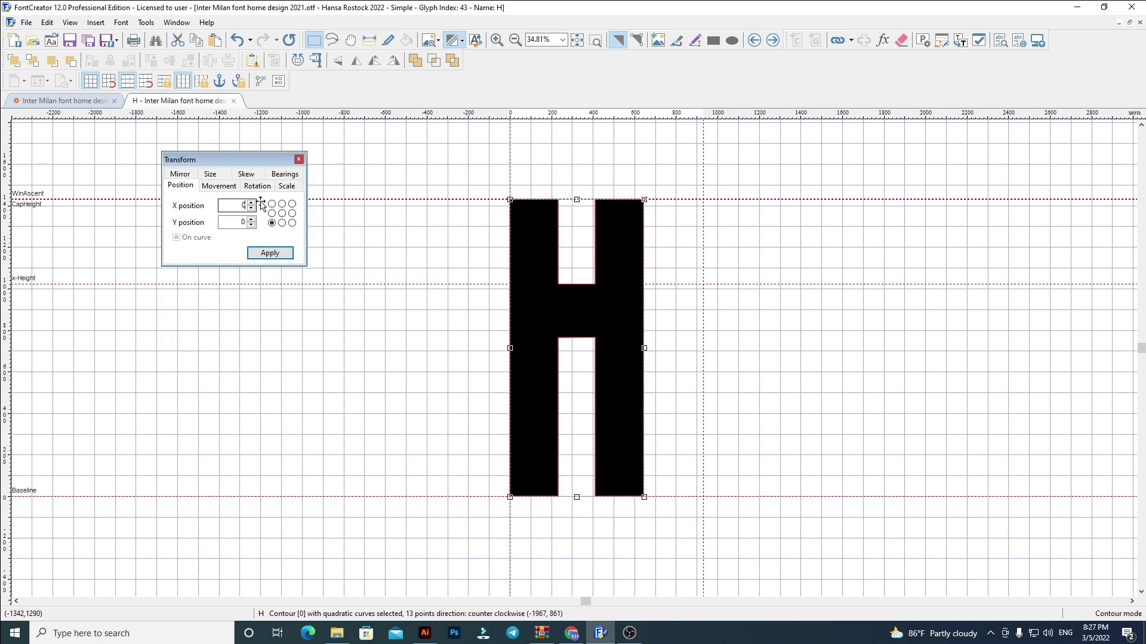
Move the H outline to X 60 and narrow the glyph width to just past the letter's right edge.
{"action": "left_click", "coordinate": [286, 395]}
{"action": "left_click_drag", "start_coordinate": [478, 157], "coordinate": [713, 591]}
{"action": "key", "text": "Return"}
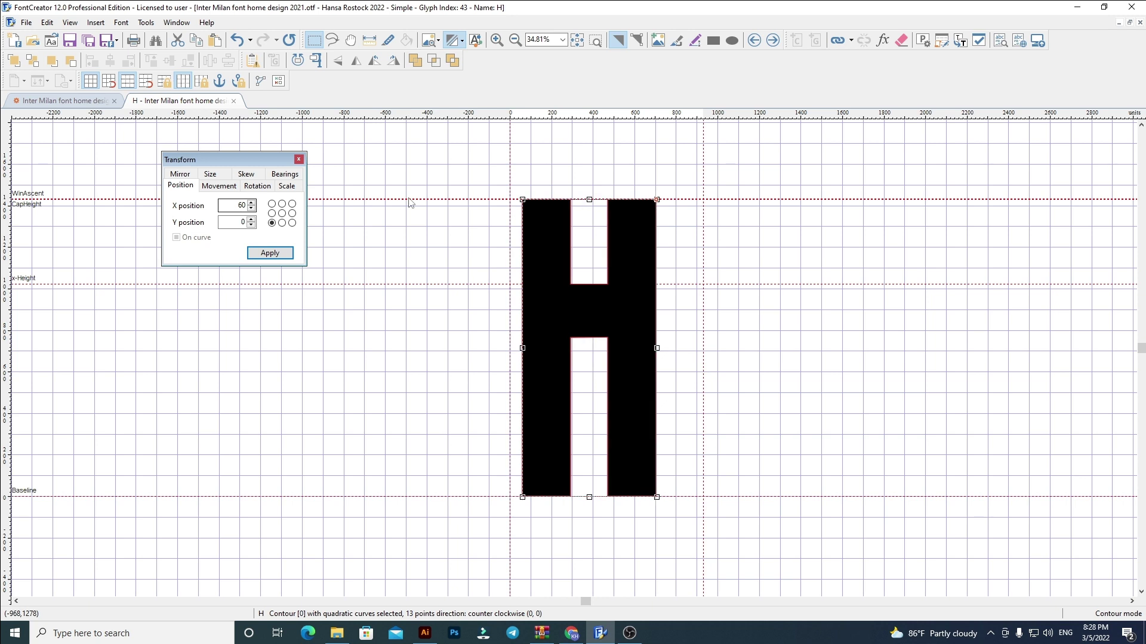
{"action": "left_click", "coordinate": [734, 370]}
{"action": "left_click_drag", "start_coordinate": [705, 364], "coordinate": [661, 366]}
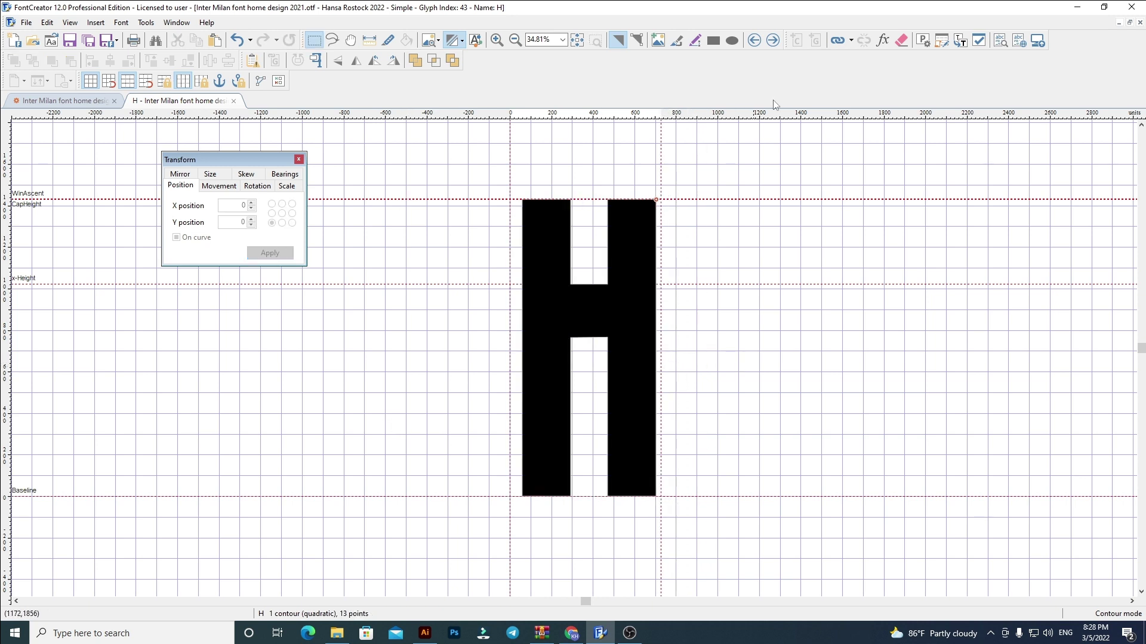
Clear the old outline from the I glyph and copy the letter I from the Illustrator artwork.
{"action": "left_click", "coordinate": [767, 43]}
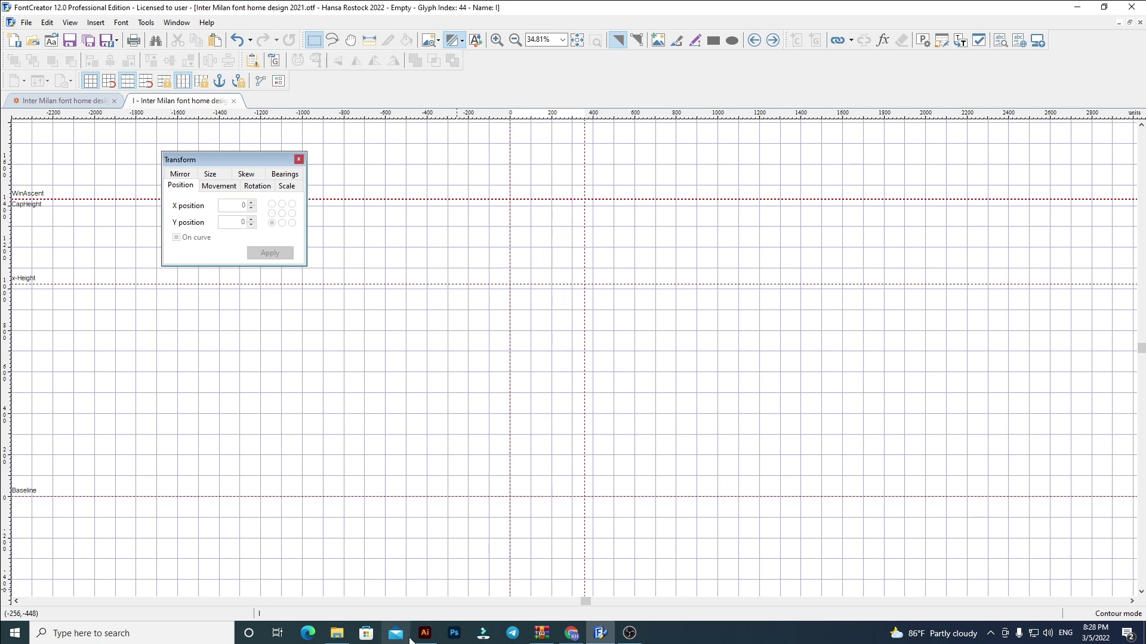
{"action": "left_click", "coordinate": [420, 638]}
{"action": "left_click_drag", "start_coordinate": [733, 425], "coordinate": [322, 437]}
{"action": "left_click", "coordinate": [345, 394]}
{"action": "key", "text": "ctrl+c"}
{"action": "key", "text": "ctrl+c"}
Paste the outline into FontCreator's I glyph at X 60, Y 0, and narrow the glyph width to just past the letter's right edge.
{"action": "left_click", "coordinate": [600, 632]}
{"action": "key", "text": "ctrl+v"}
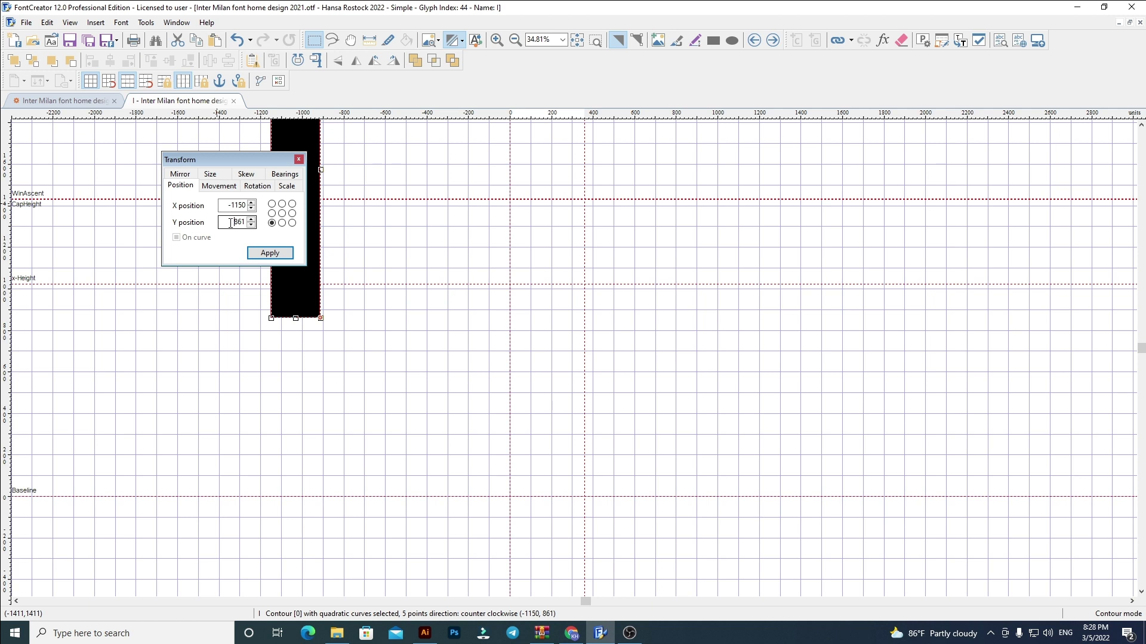
{"action": "key", "text": "Return"}
{"action": "left_click_drag", "start_coordinate": [223, 207], "coordinate": [268, 210]}
{"action": "type", "text": "60"}
{"action": "key", "text": "Return"}
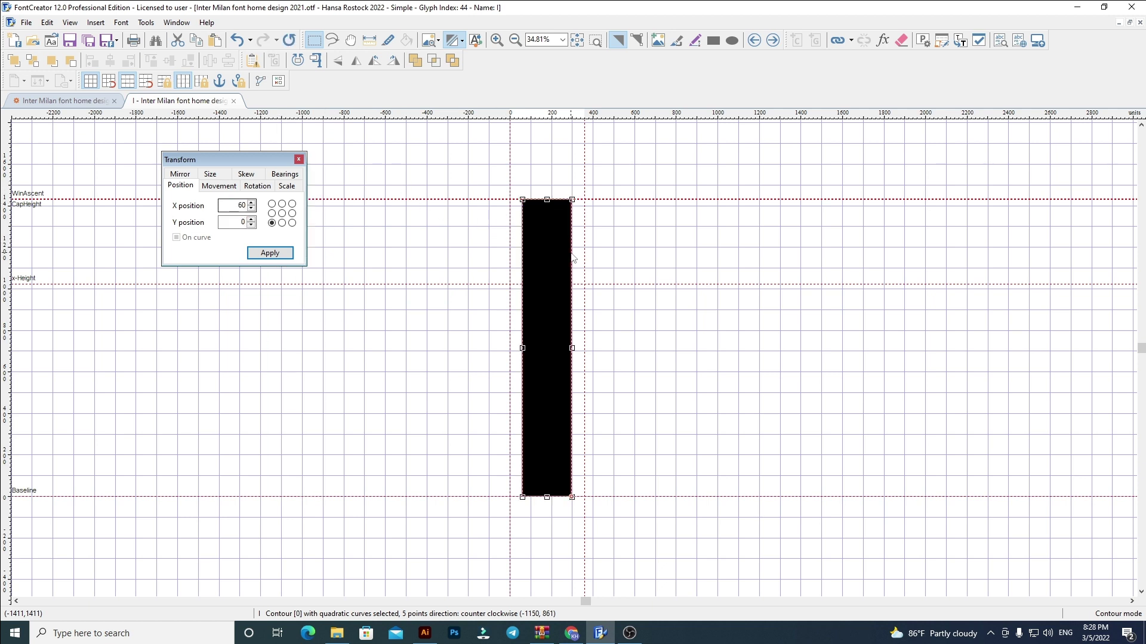
{"action": "left_click_drag", "start_coordinate": [584, 375], "coordinate": [574, 374]}
{"action": "left_click", "coordinate": [755, 42]}
{"action": "left_click", "coordinate": [770, 41]}
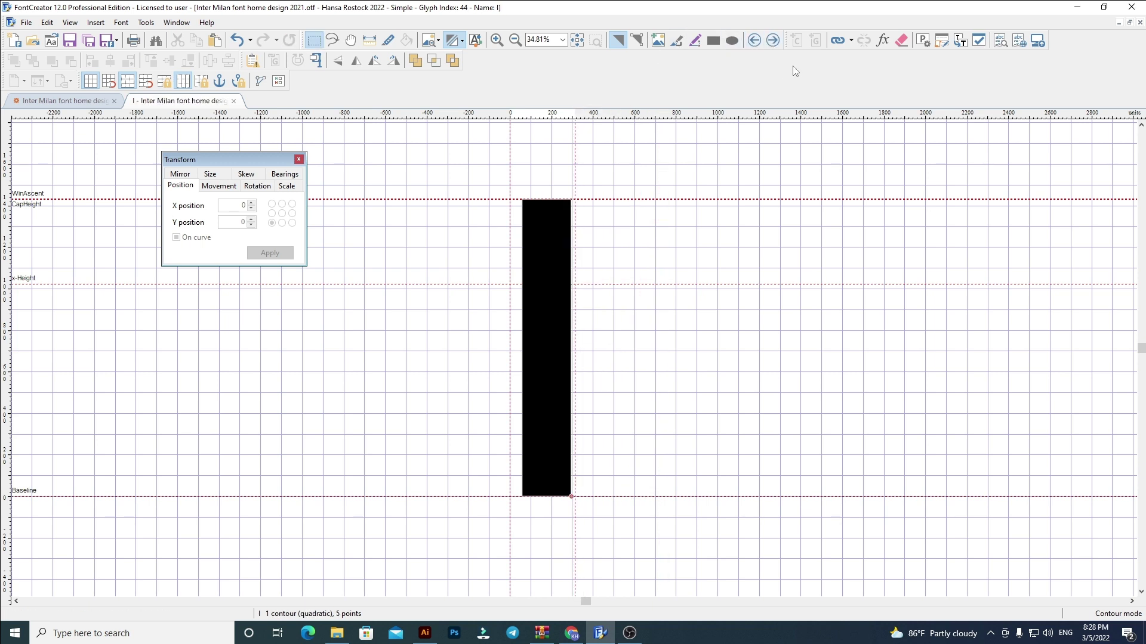
Clear the old outline from the J glyph and copy the letter J from the Illustrator artwork.
{"action": "left_click", "coordinate": [772, 40]}
{"action": "key", "text": "ctrl+a"}
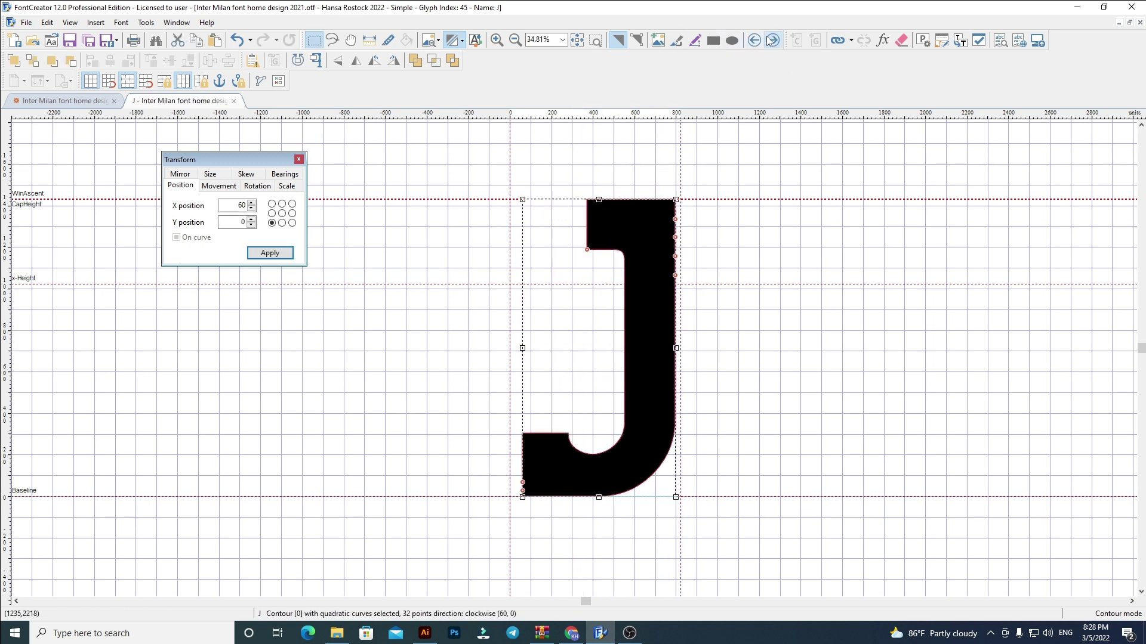
{"action": "key", "text": "Delete"}
{"action": "left_click", "coordinate": [425, 633]}
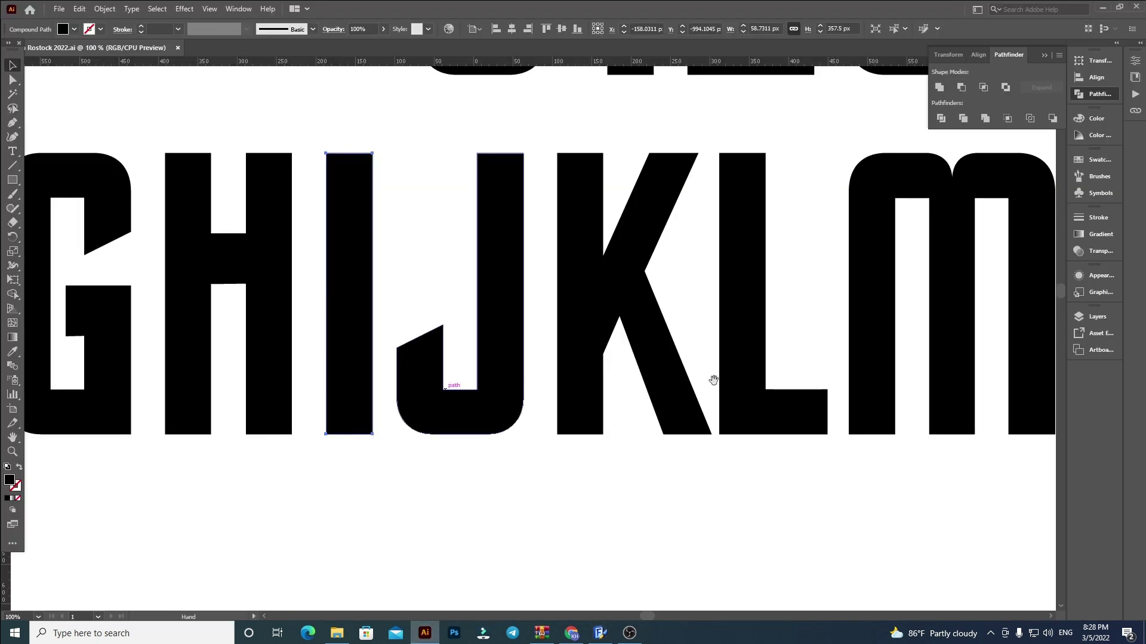
{"action": "scroll", "coordinate": [710, 373], "scroll_direction": "right", "scroll_amount": 5}
{"action": "left_click", "coordinate": [234, 378]}
{"action": "key", "text": "a"}
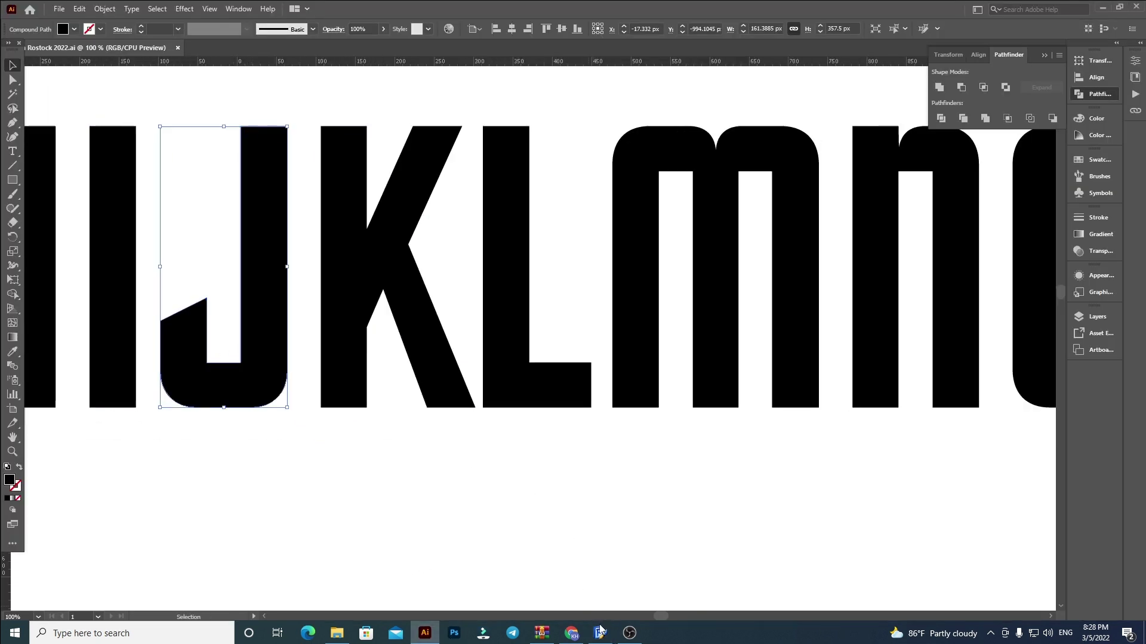
Paste the outline into FontCreator's J glyph at X 60, Y 0, and narrow the glyph width to just past the letter's right edge.
{"action": "left_click", "coordinate": [601, 632]}
{"action": "key", "text": "ctrl+v"}
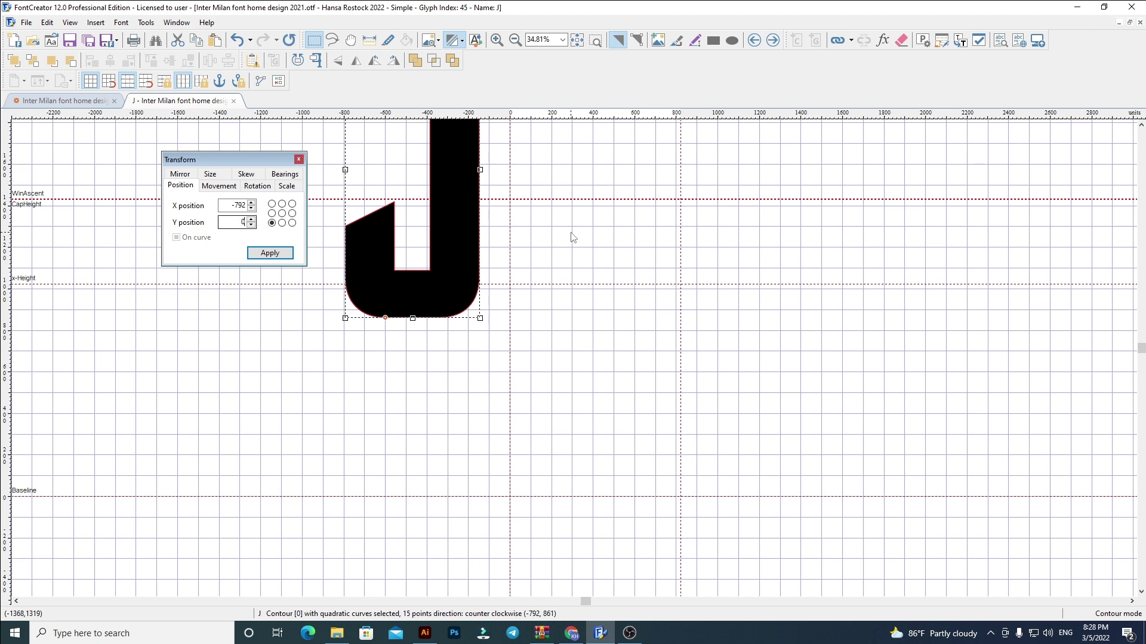
{"action": "key", "text": "Return"}
{"action": "double_click", "coordinate": [229, 206]}
{"action": "type", "text": "6"}
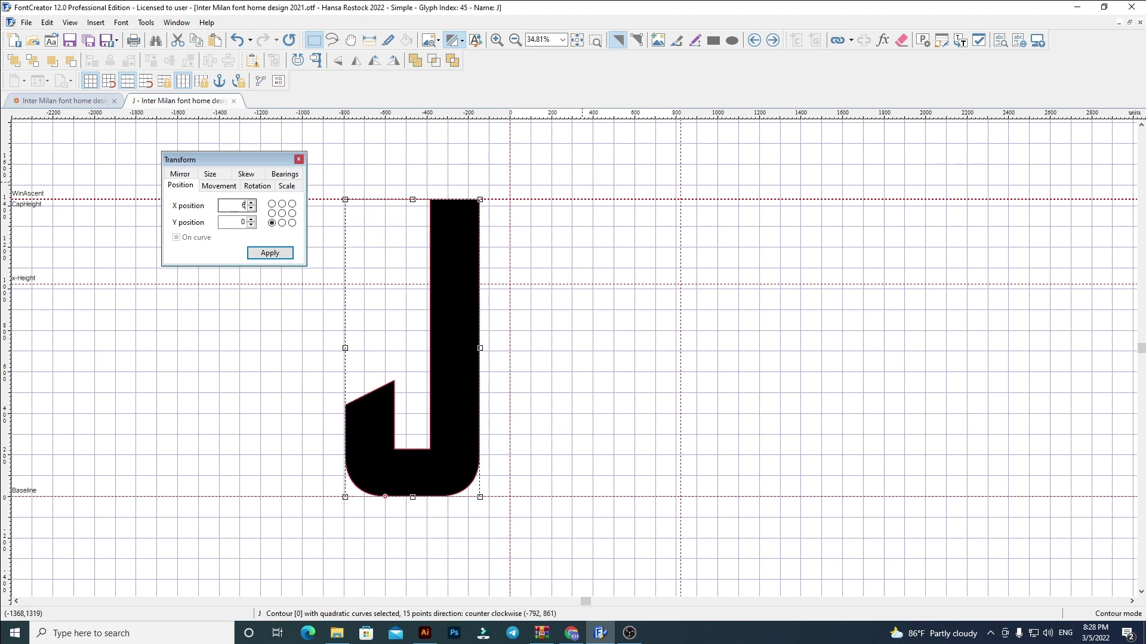
{"action": "type", "text": "0"}
{"action": "key", "text": "Return"}
{"action": "left_click", "coordinate": [352, 419]}
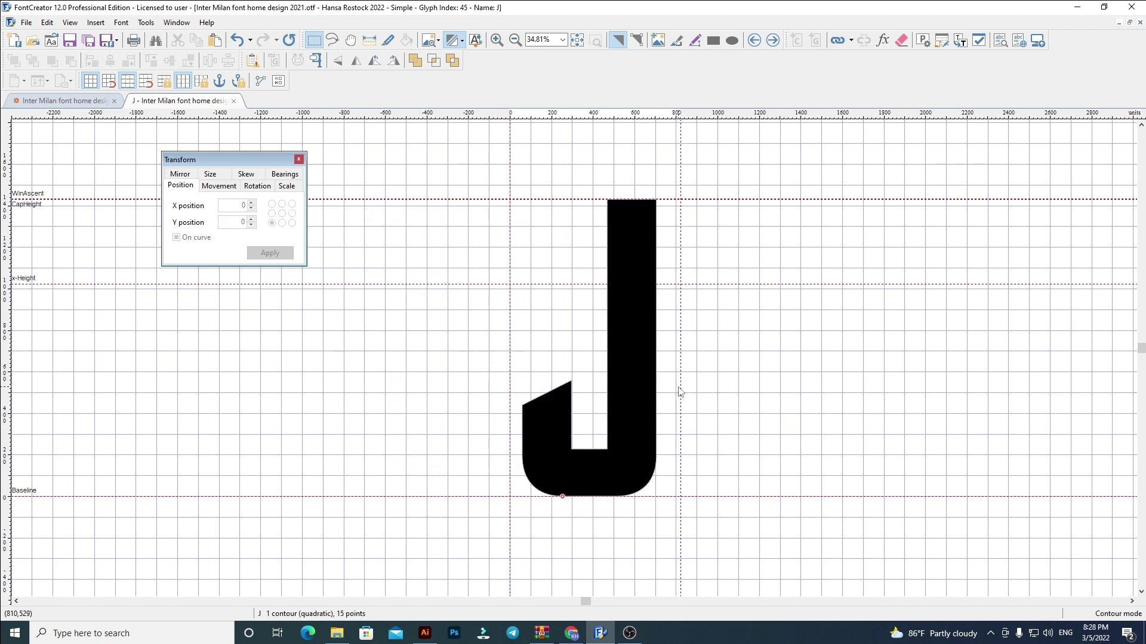
{"action": "left_click_drag", "start_coordinate": [679, 385], "coordinate": [658, 385]}
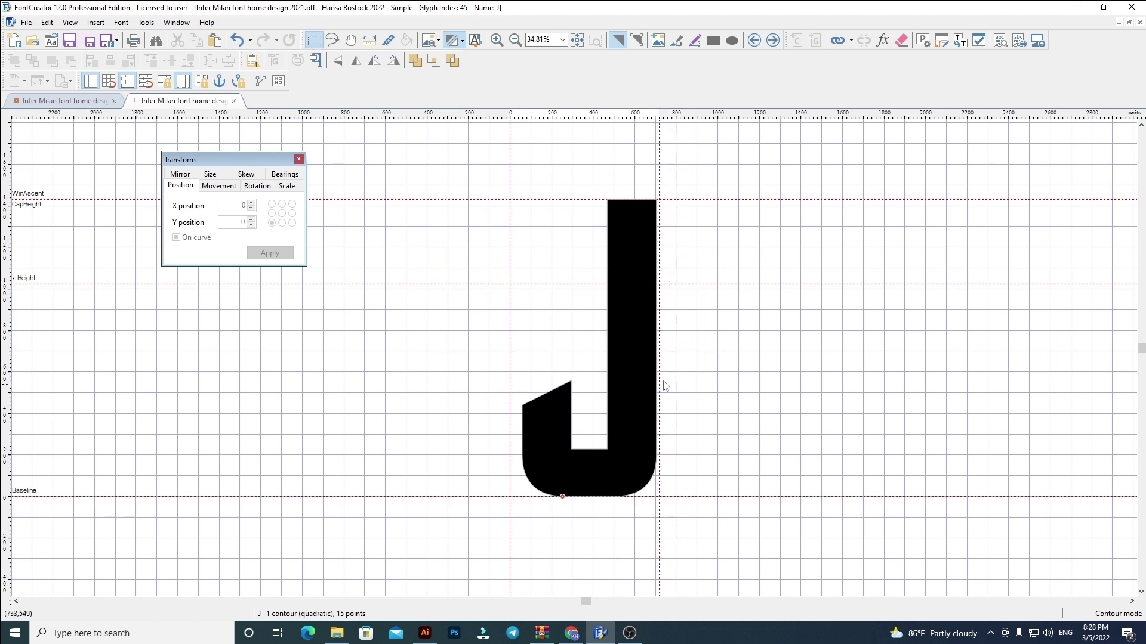
Clear the old outline from the K glyph and copy the letter K from the Illustrator artwork.
{"action": "left_click", "coordinate": [772, 40]}
{"action": "key", "text": "ctrl+a"}
{"action": "key", "text": "Delete"}
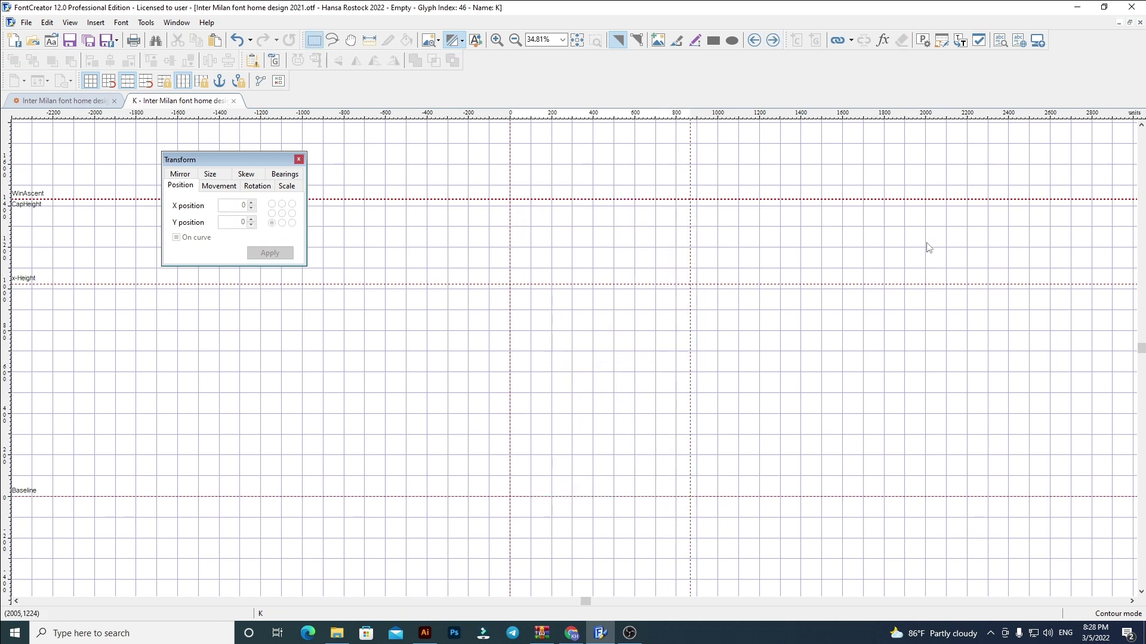
{"action": "left_click", "coordinate": [433, 640]}
{"action": "left_click", "coordinate": [452, 362]}
{"action": "key", "text": "ctrl+c"}
Paste the outline into FontCreator's K glyph at X 60, Y 0, and adjust the glyph width to just past the letter's right edge.
{"action": "left_click", "coordinate": [608, 639]}
{"action": "key", "text": "ctrl+v"}
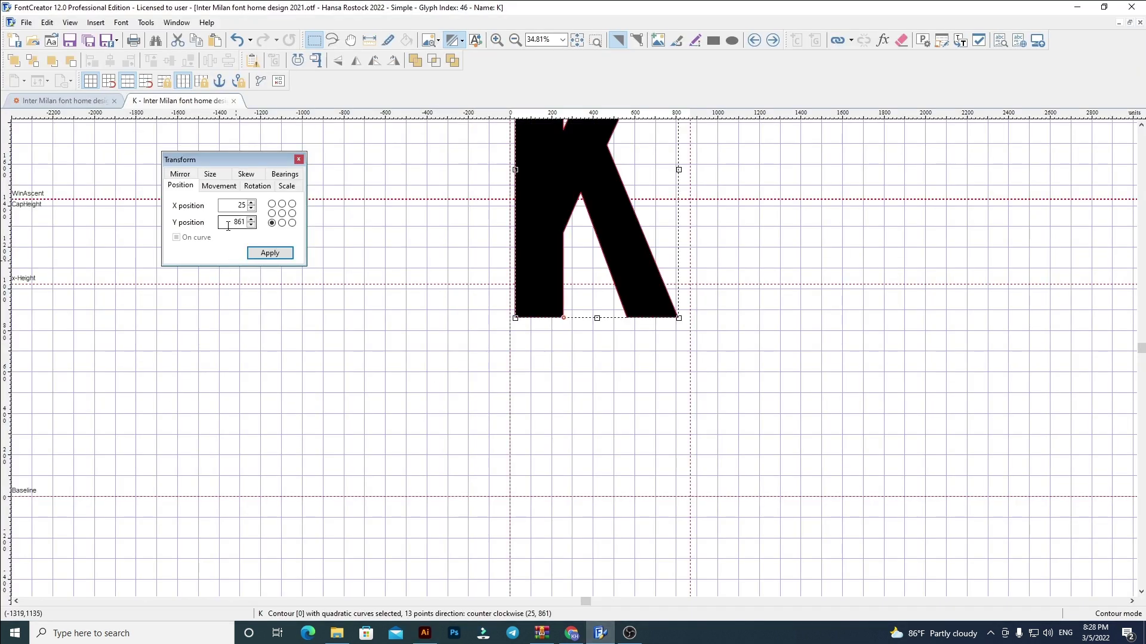
{"action": "key", "text": "Return"}
{"action": "left_click_drag", "start_coordinate": [228, 207], "coordinate": [503, 210]}
{"action": "key", "text": "Return"}
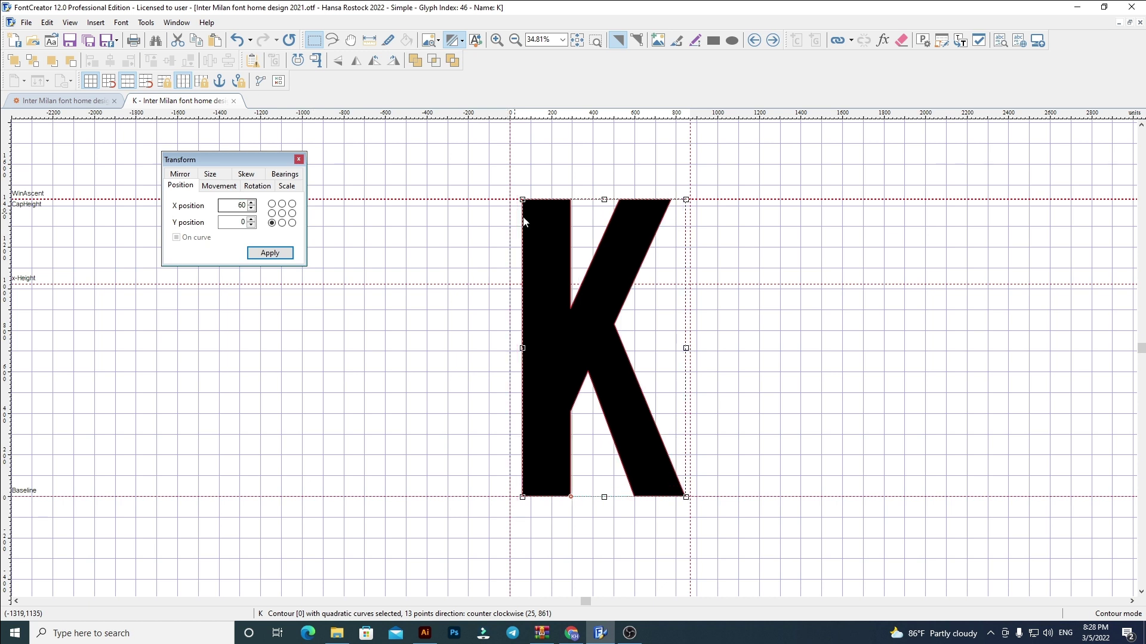
{"action": "left_click", "coordinate": [620, 377]}
{"action": "left_click_drag", "start_coordinate": [691, 371], "coordinate": [690, 371]}
Clear the old outline from the L glyph and copy the letter L from the Illustrator artwork.
{"action": "left_click", "coordinate": [772, 40]}
{"action": "key", "text": "ctrl+a"}
{"action": "key", "text": "Delete"}
{"action": "left_click", "coordinate": [425, 633]}
{"action": "left_click_drag", "start_coordinate": [629, 417], "coordinate": [330, 402]}
{"action": "left_click", "coordinate": [262, 385]}
{"action": "key", "text": "ctrl+c"}
{"action": "key", "text": "ctrl+c"}
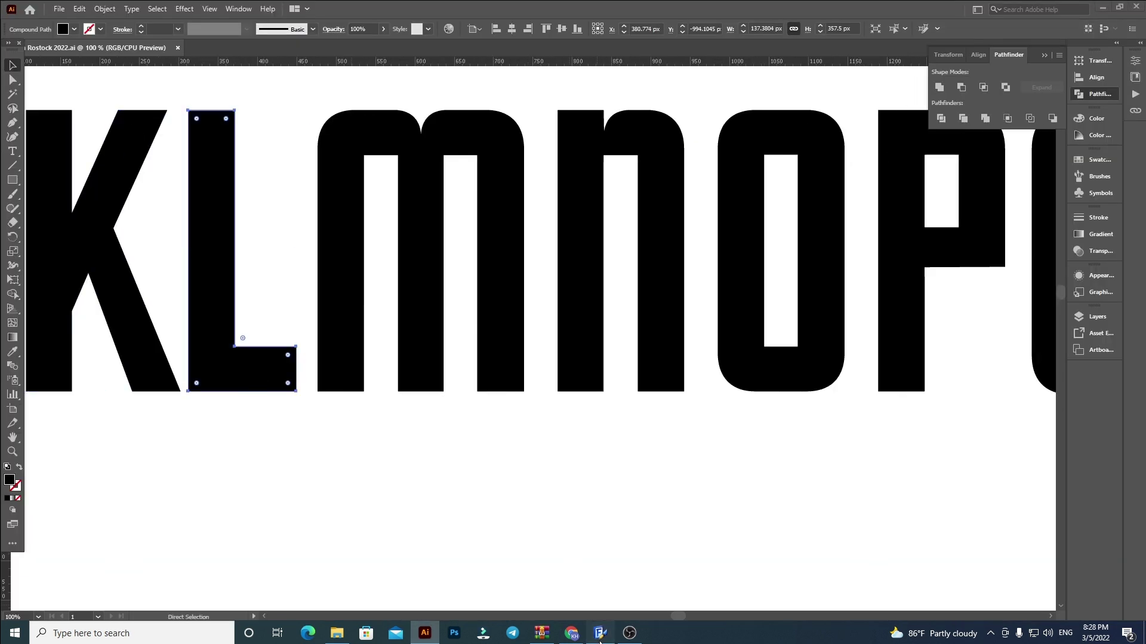
Paste the outline into FontCreator's L glyph at X 60, Y 0, and narrow the glyph width to just past the letter's right edge.
{"action": "left_click", "coordinate": [600, 632]}
{"action": "key", "text": "ctrl+v"}
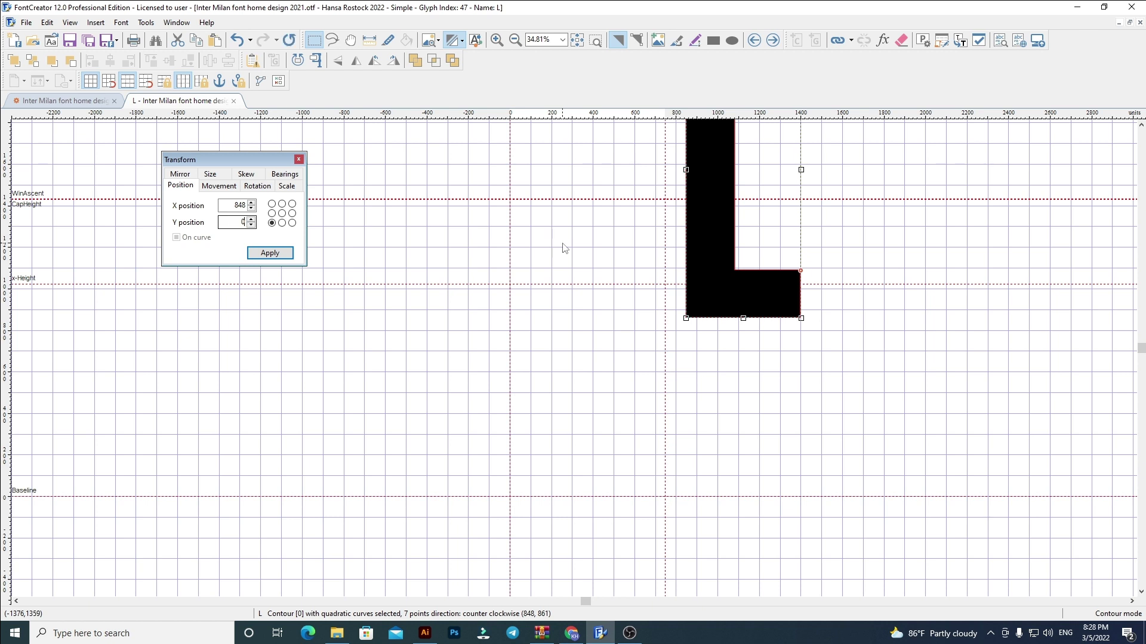
{"action": "key", "text": "Return"}
{"action": "type", "text": "6"}
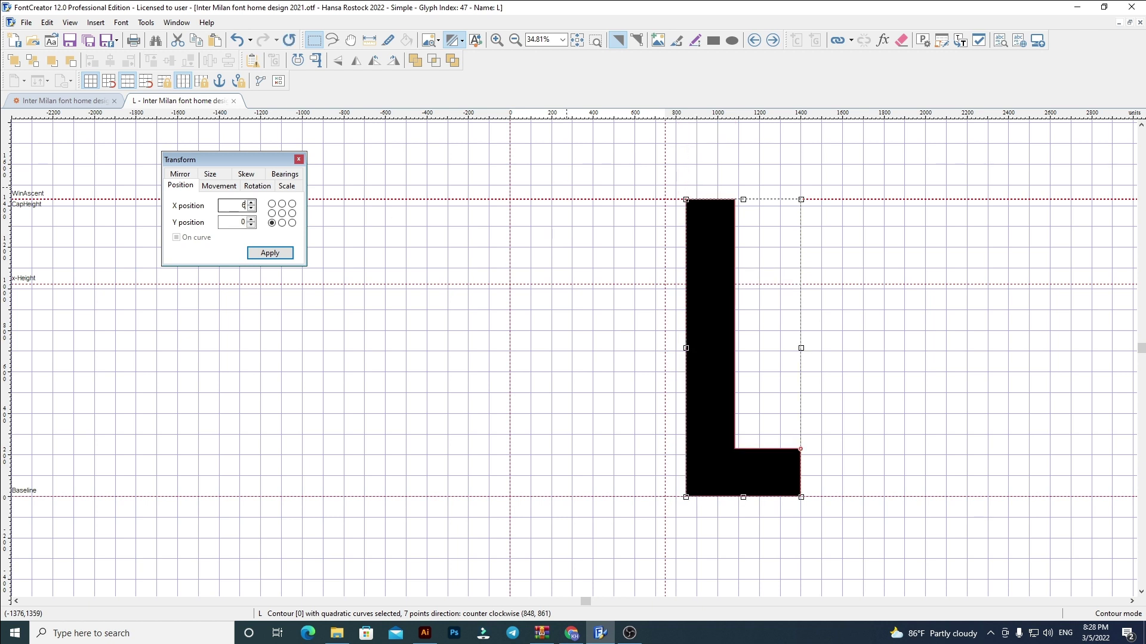
{"action": "type", "text": "0"}
{"action": "key", "text": "Return"}
{"action": "left_click", "coordinate": [657, 456]}
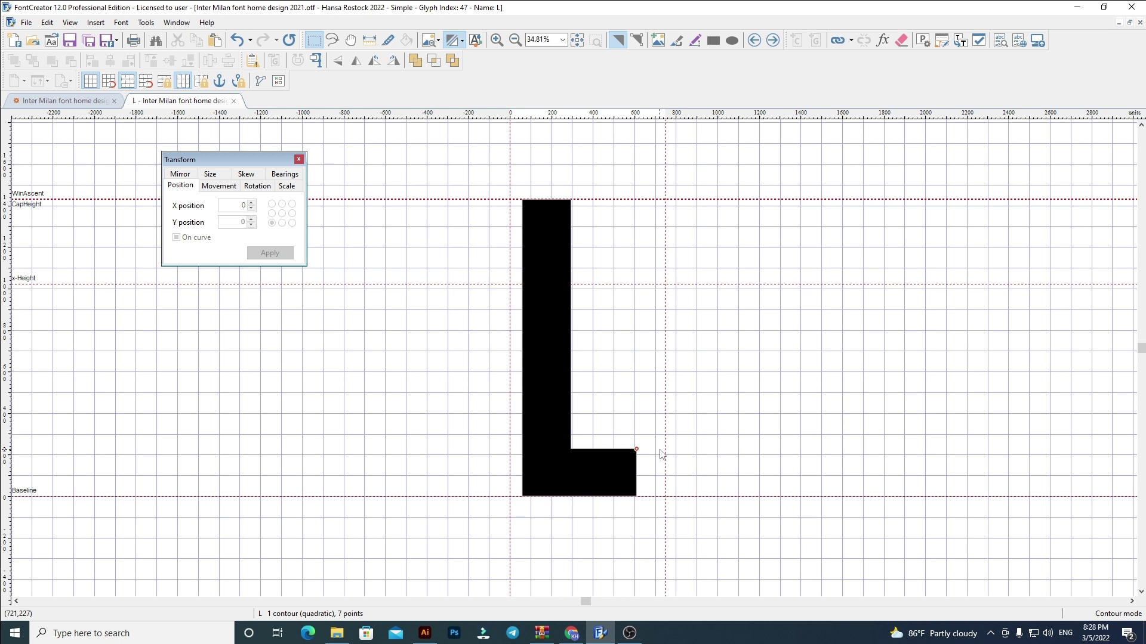
{"action": "left_click_drag", "start_coordinate": [665, 450], "coordinate": [640, 452]}
Clear the old outline from the M glyph and copy the letter M from the Illustrator artwork.
{"action": "left_click", "coordinate": [772, 40]}
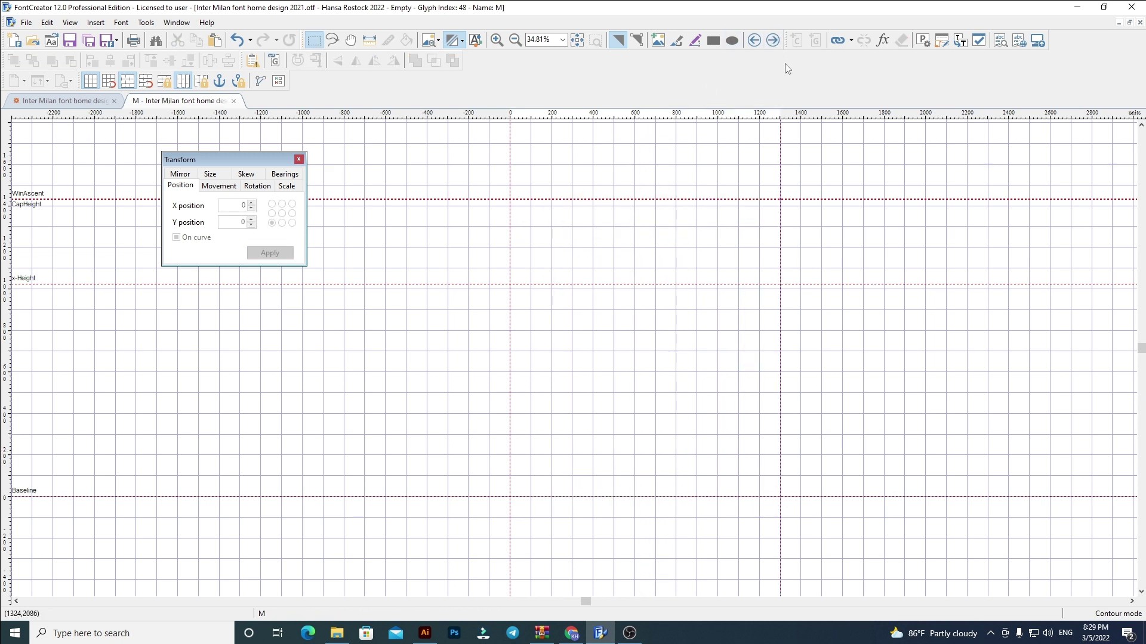
{"action": "left_click", "coordinate": [421, 629]}
{"action": "left_click_drag", "start_coordinate": [604, 412], "coordinate": [405, 411]}
{"action": "left_click", "coordinate": [296, 374]}
{"action": "key", "text": "ctrl+c"}
{"action": "key", "text": "ctrl+c"}
Paste the outline into FontCreator's M glyph at X 60, Y 0, and narrow the glyph width to just past the letter's right edge.
{"action": "left_click", "coordinate": [600, 632]}
{"action": "key", "text": "ctrl+v"}
{"action": "type", "text": "0"}
{"action": "key", "text": "Return"}
{"action": "key", "text": "shift+Tab"}
{"action": "type", "text": "60"}
{"action": "key", "text": "Return"}
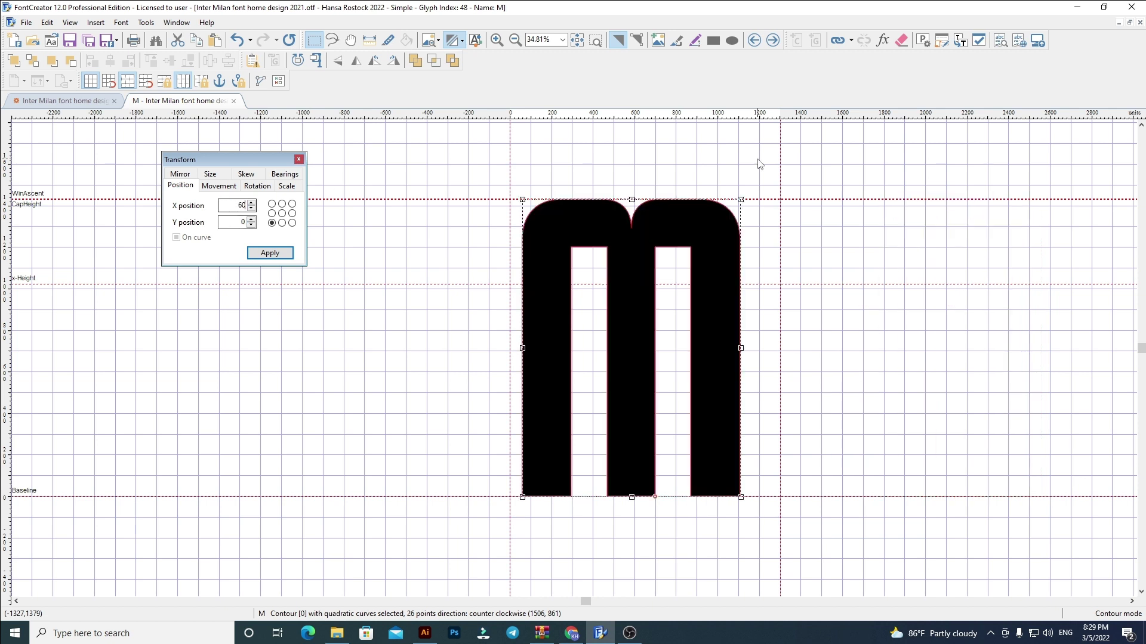
{"action": "left_click", "coordinate": [506, 449]}
{"action": "left_click_drag", "start_coordinate": [779, 244], "coordinate": [744, 248]}
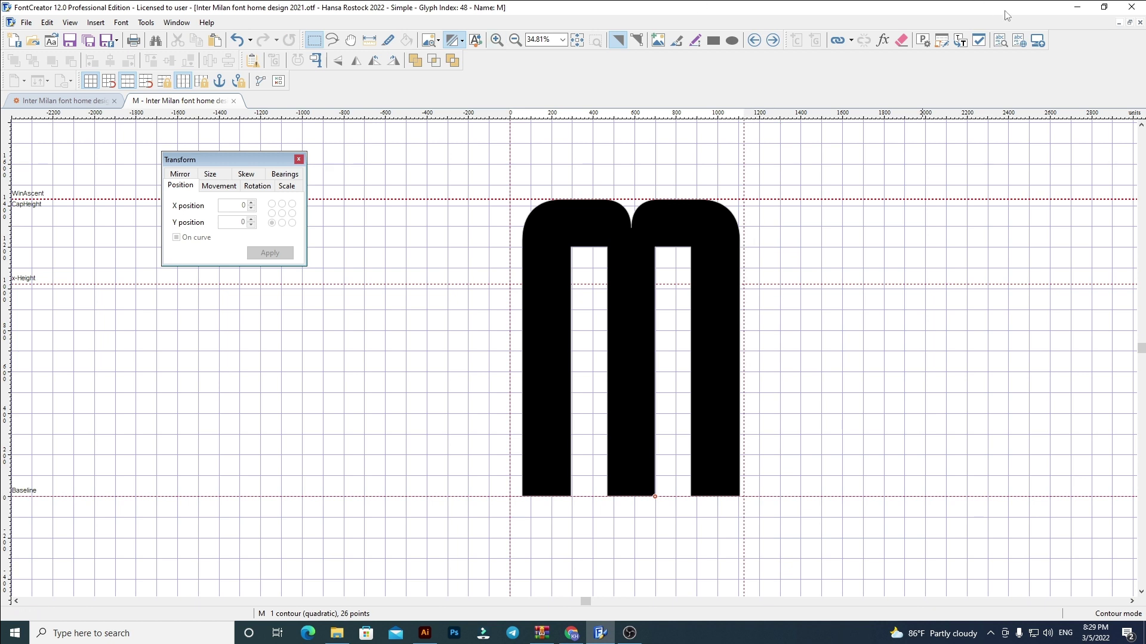
Clear the old outline from the N glyph and copy the letter N from the Illustrator artwork.
{"action": "left_click", "coordinate": [773, 40]}
{"action": "key", "text": "ctrl+a"}
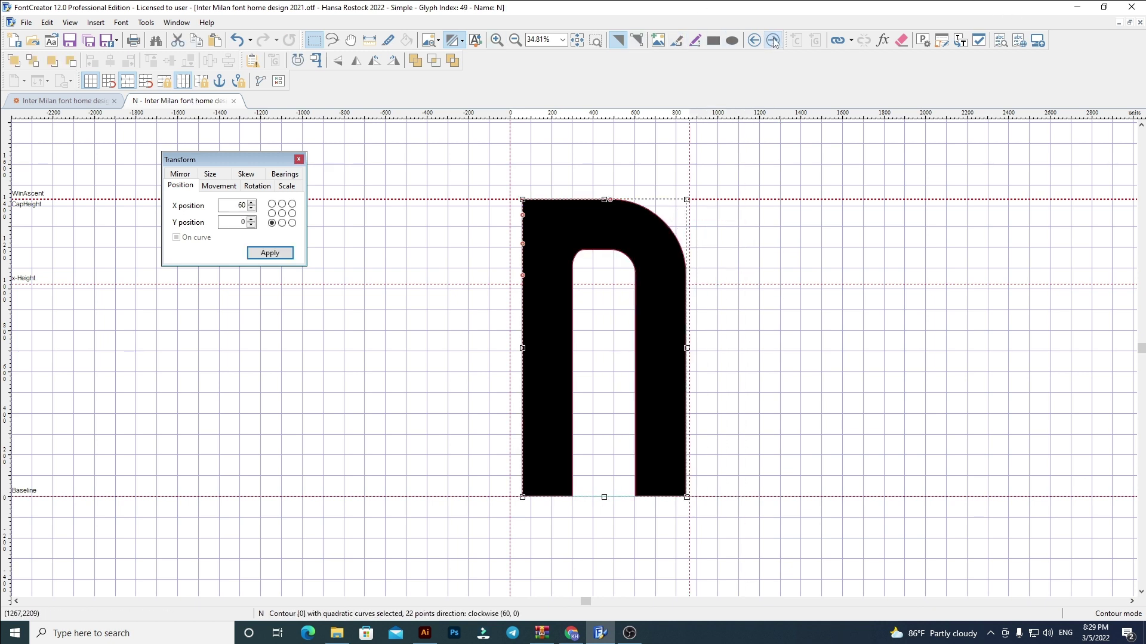
{"action": "key", "text": "Delete"}
{"action": "left_click", "coordinate": [425, 633]}
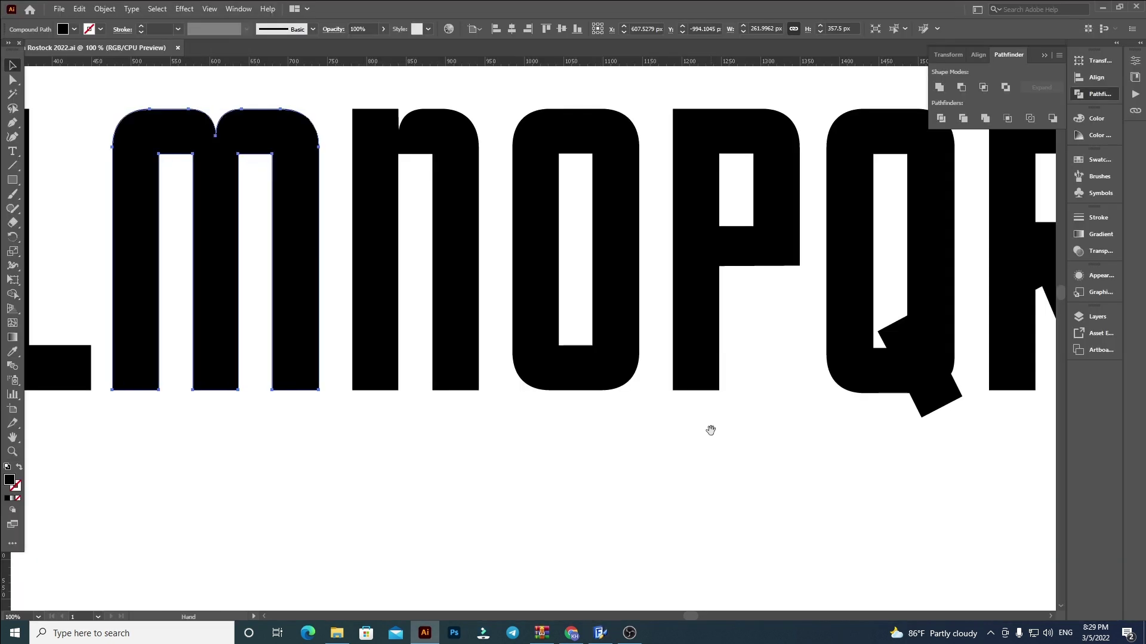
{"action": "scroll", "coordinate": [243, 391], "scroll_direction": "right", "scroll_amount": 3}
{"action": "left_click", "coordinate": [312, 363]}
{"action": "key", "text": "ctrl+c"}
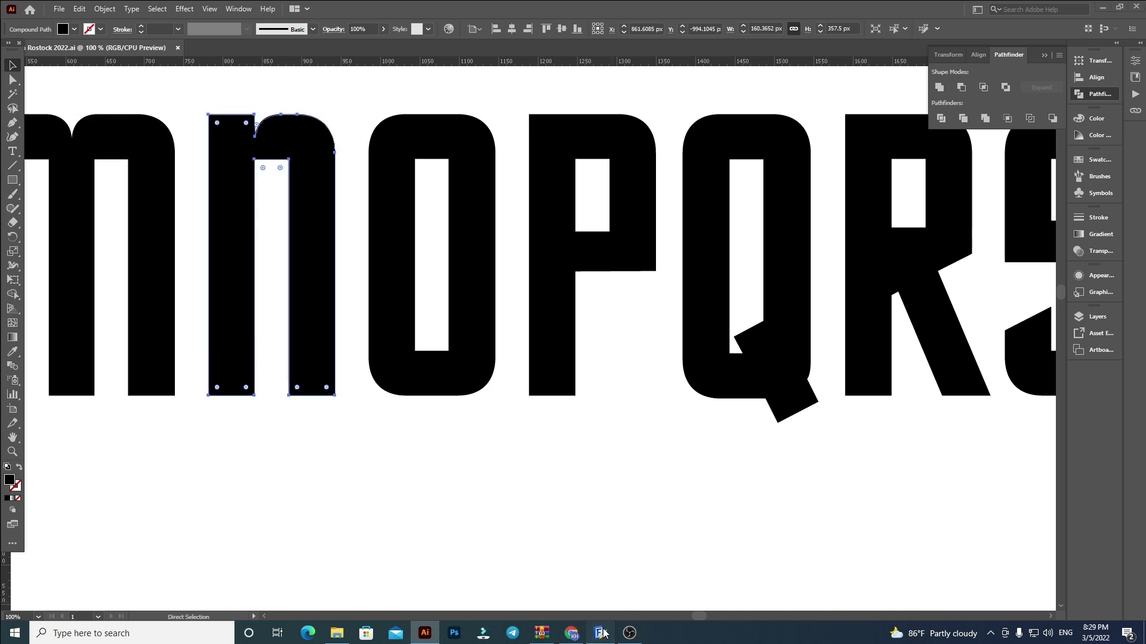
Paste the outline into FontCreator's N glyph at X 60, Y 0, and narrow the glyph width to just past the letter's right edge.
{"action": "left_click", "coordinate": [600, 633]}
{"action": "key", "text": "ctrl+v"}
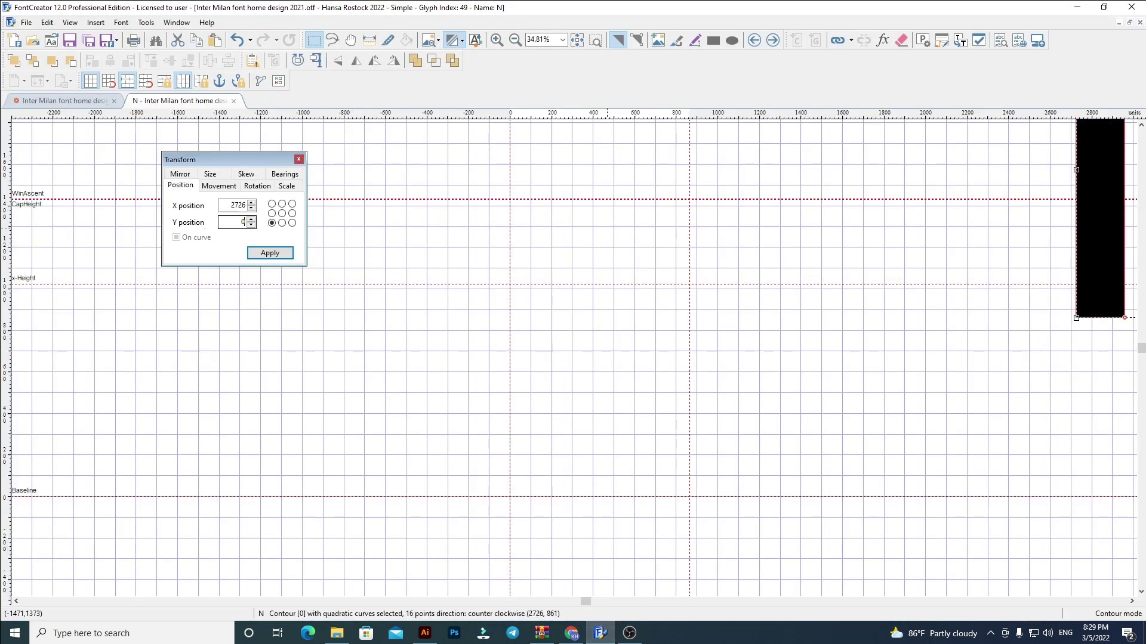
{"action": "type", "text": "0"}
{"action": "key", "text": "Return"}
{"action": "left_click_drag", "start_coordinate": [228, 206], "coordinate": [786, 198]}
{"action": "type", "text": "6"}
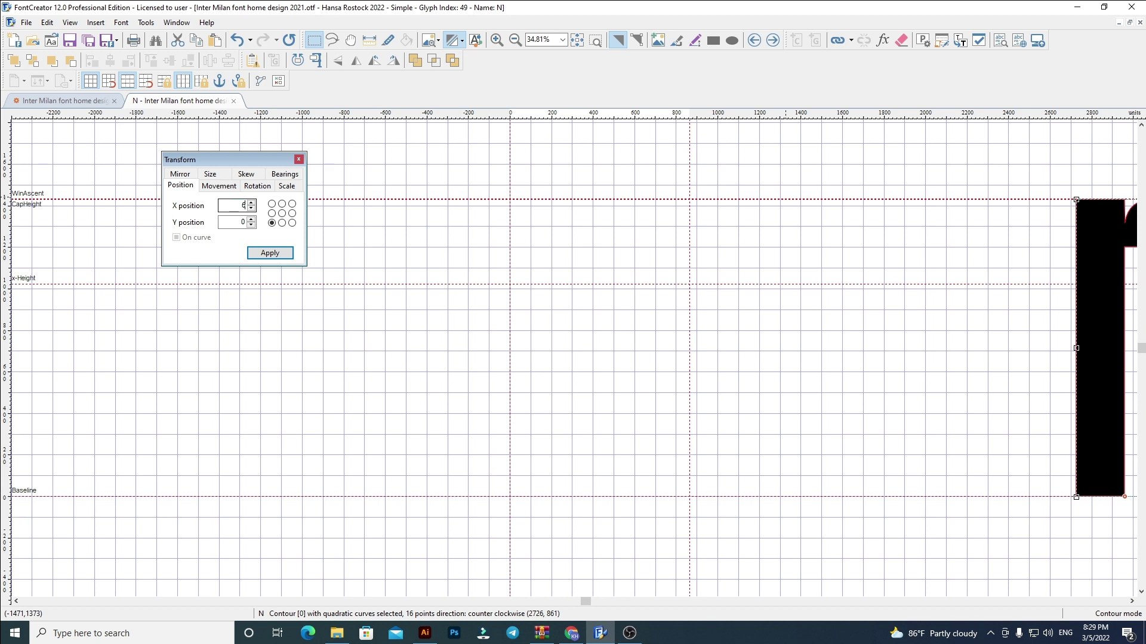
{"action": "type", "text": "0"}
{"action": "key", "text": "Return"}
{"action": "left_click", "coordinate": [710, 415]}
{"action": "left_click_drag", "start_coordinate": [693, 411], "coordinate": [660, 409]}
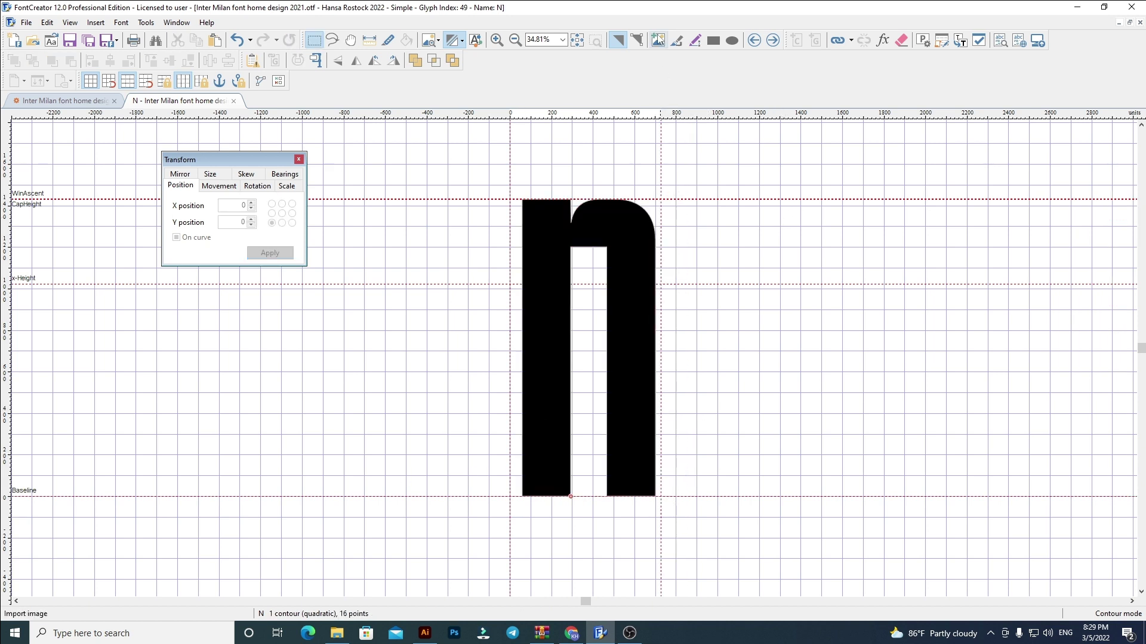
Clear the old outline from the O glyph and copy the letter O from the Illustrator artwork.
{"action": "left_click", "coordinate": [774, 41]}
{"action": "key", "text": "ctrl+a"}
{"action": "key", "text": "Delete"}
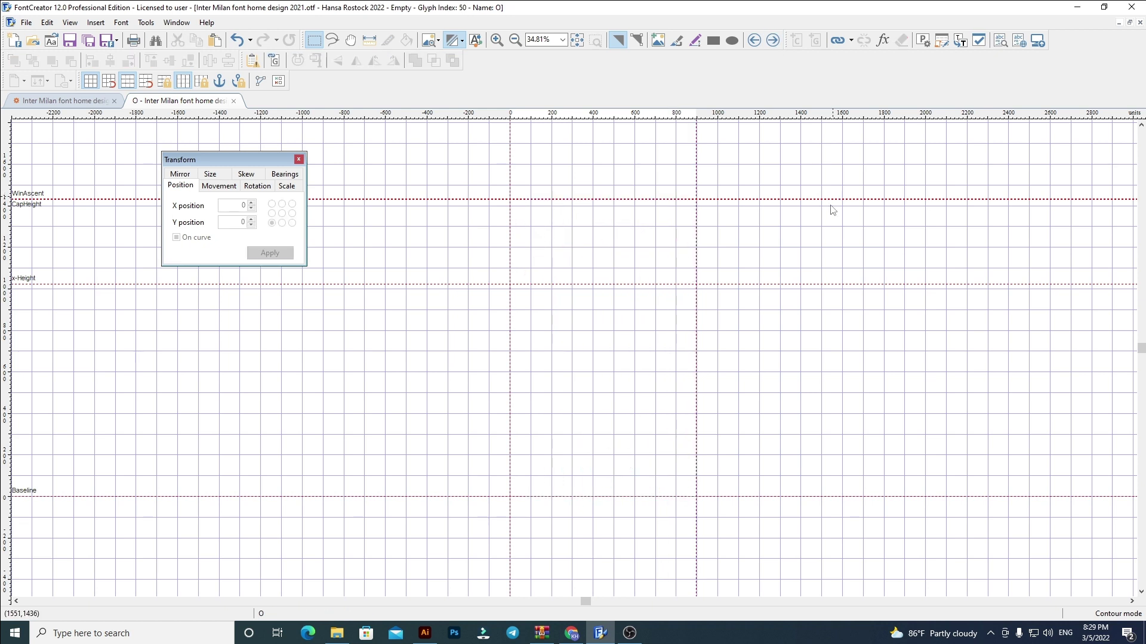
{"action": "left_click", "coordinate": [424, 633]}
{"action": "scroll", "coordinate": [436, 459], "scroll_direction": "right", "scroll_amount": 3}
{"action": "key", "text": "ctrl+c"}
Paste the outline into FontCreator's O glyph at X 60, Y 0, and narrow the glyph width to just past the letter's right edge.
{"action": "left_click", "coordinate": [599, 633]}
{"action": "key", "text": "ctrl+v"}
{"action": "left_click", "coordinate": [229, 225]}
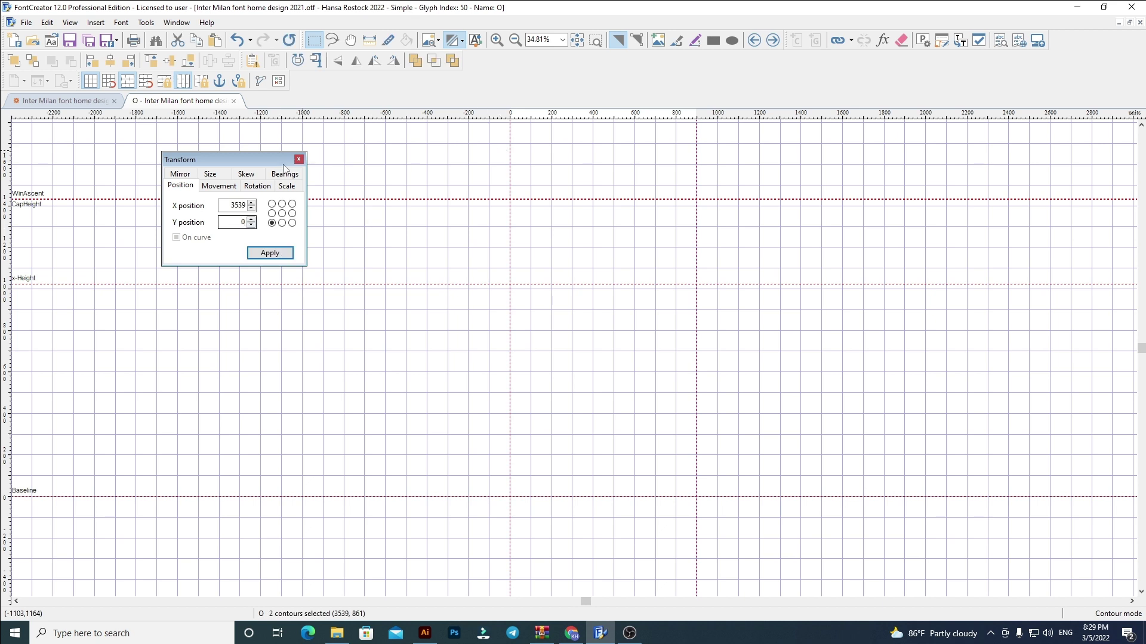
{"action": "type", "text": "0"}
{"action": "left_click", "coordinate": [247, 206]}
{"action": "type", "text": "60"}
{"action": "key", "text": "Return"}
{"action": "left_click", "coordinate": [777, 295]}
{"action": "left_click_drag", "start_coordinate": [695, 361], "coordinate": [659, 370]}
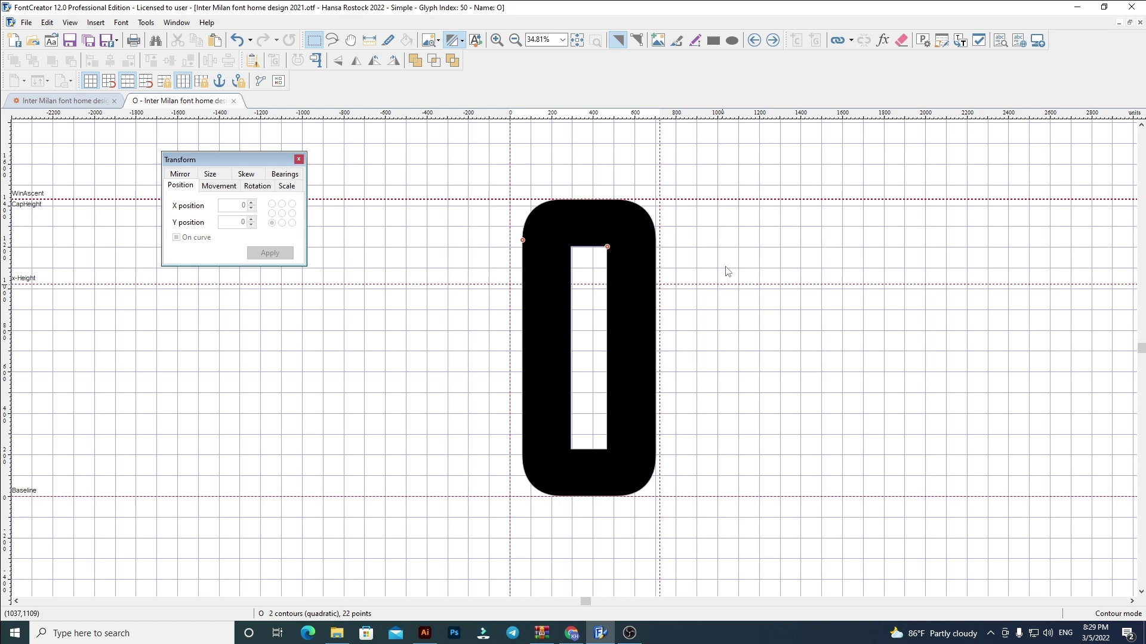
Clear the old outline from the P glyph and copy the letter P from the Illustrator artwork.
{"action": "left_click", "coordinate": [772, 40]}
{"action": "key", "text": "ctrl+a"}
{"action": "key", "text": "Delete"}
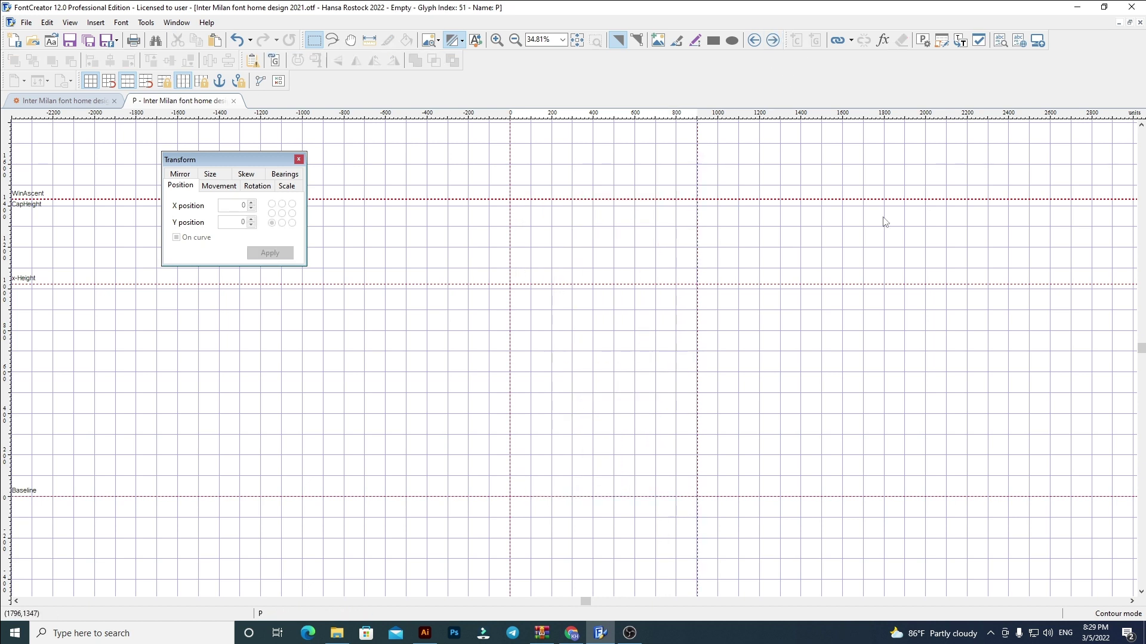
{"action": "left_click", "coordinate": [424, 634]}
{"action": "key", "text": "a"}
{"action": "left_click", "coordinate": [248, 248]}
{"action": "key", "text": "v"}
{"action": "key", "text": "ctrl+c"}
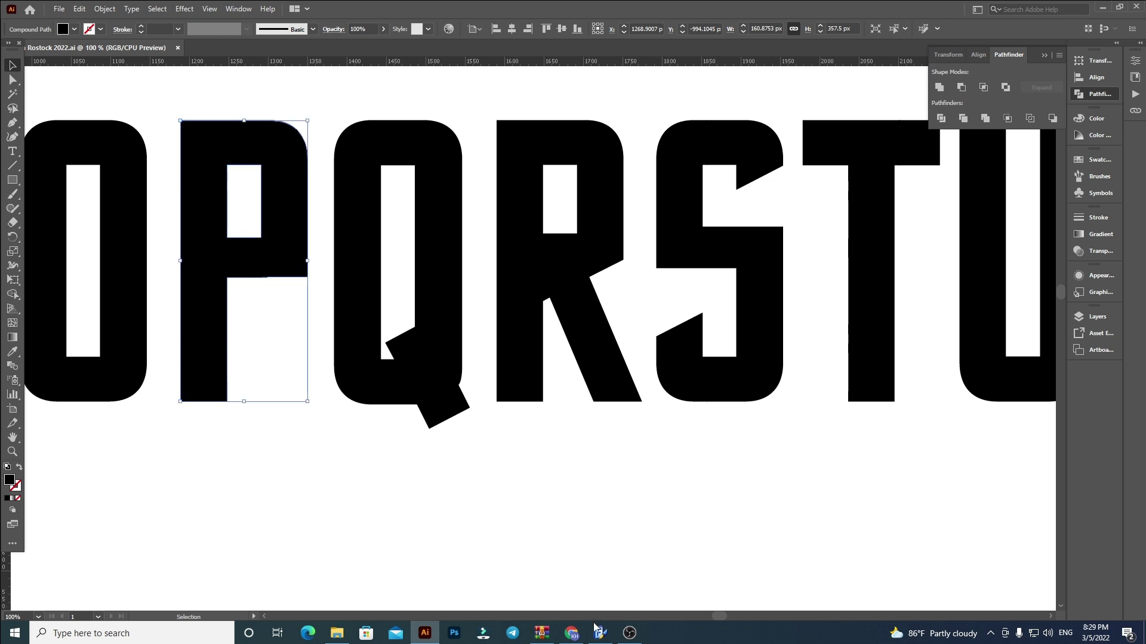
Paste the outline into FontCreator's P glyph at X 60, Y 0, and narrow the glyph width to just past the letter's right edge.
{"action": "left_click", "coordinate": [600, 633]}
{"action": "key", "text": "ctrl+v"}
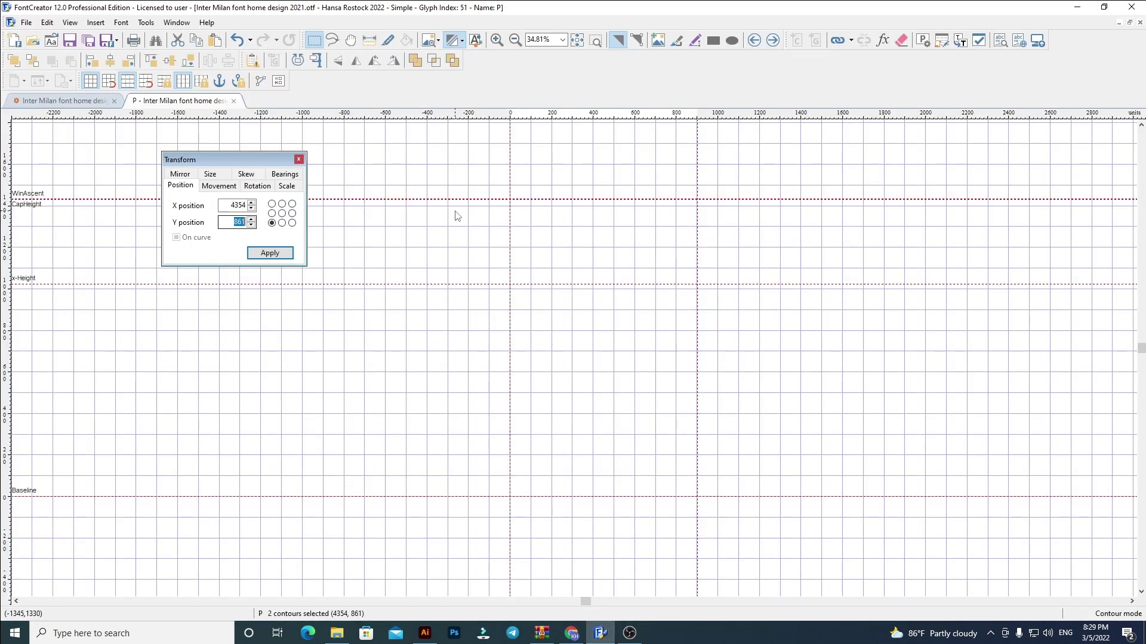
{"action": "left_click_drag", "start_coordinate": [230, 205], "coordinate": [655, 205]}
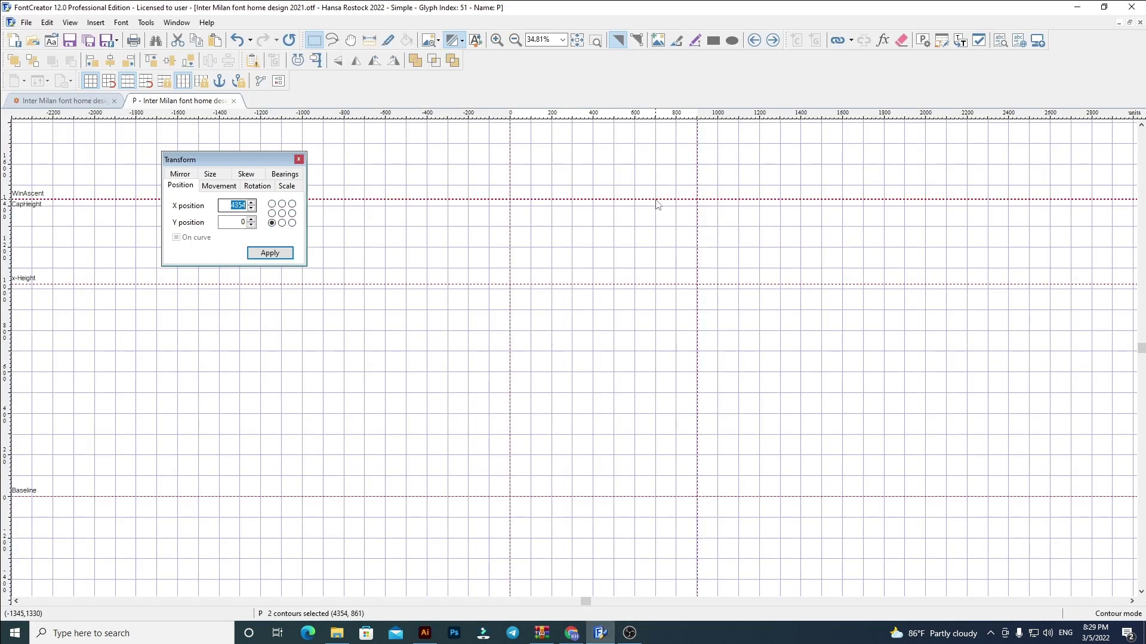
{"action": "key", "text": "Return"}
{"action": "left_click", "coordinate": [363, 371]}
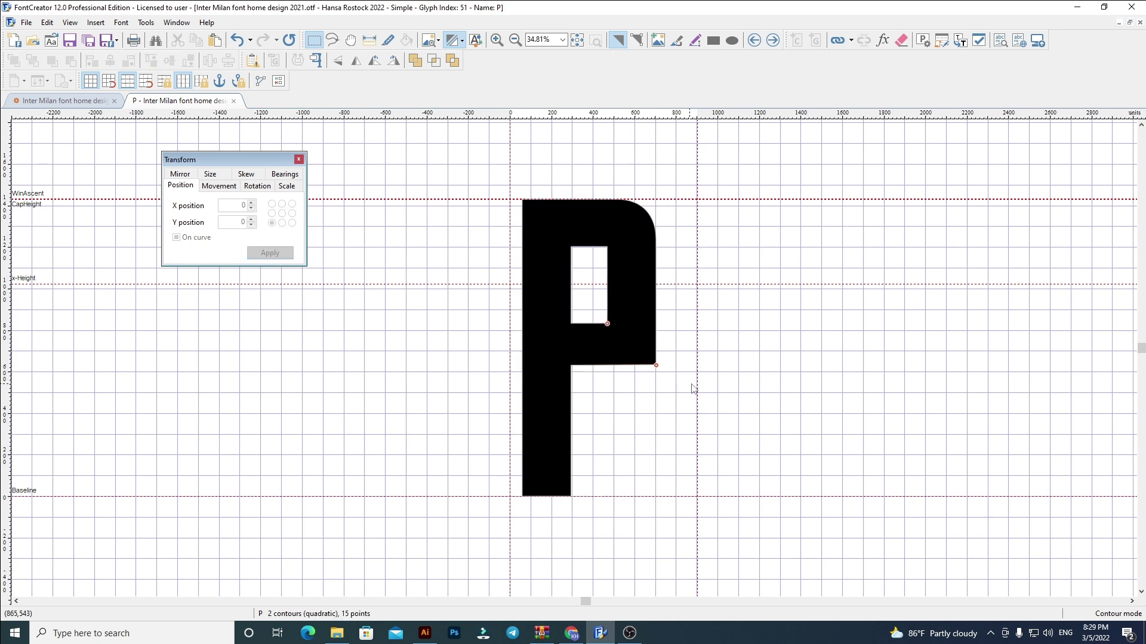
{"action": "left_click_drag", "start_coordinate": [690, 384], "coordinate": [659, 387]}
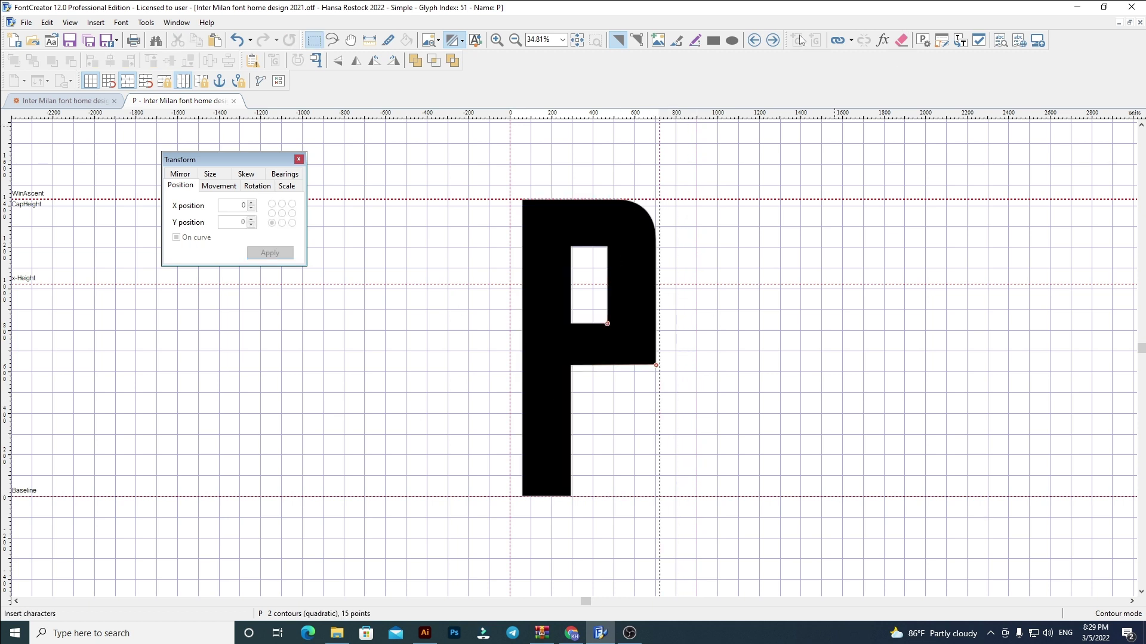
Clear the old outline from the Q glyph and copy the letter Q from the Illustrator artwork.
{"action": "left_click", "coordinate": [773, 40]}
{"action": "key", "text": "ctrl+a"}
{"action": "key", "text": "Delete"}
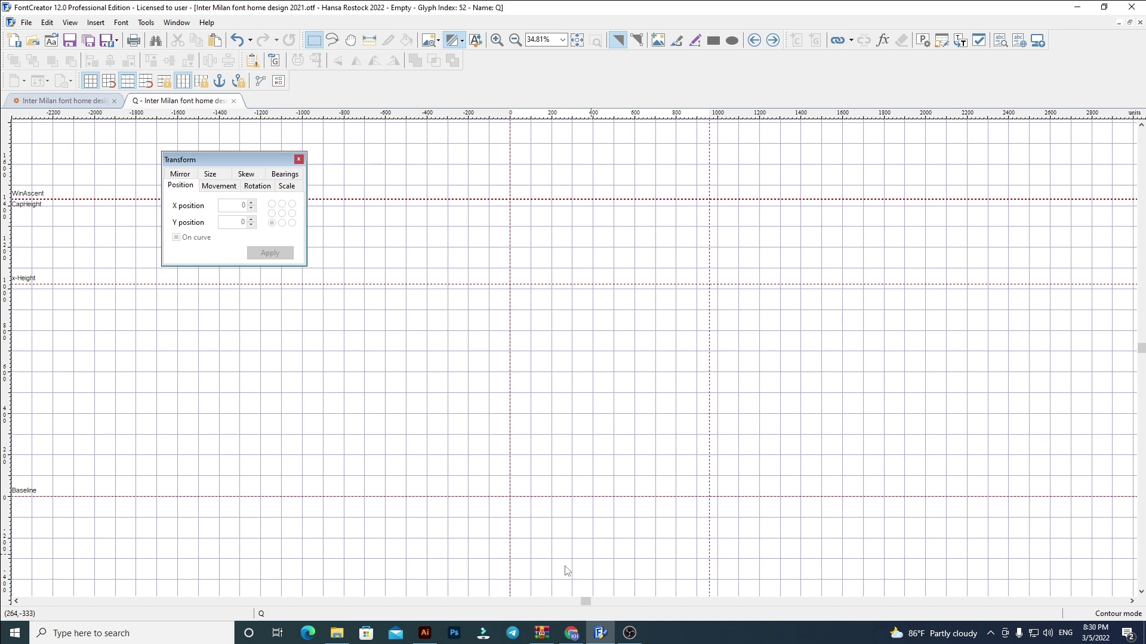
{"action": "left_click", "coordinate": [425, 633]}
{"action": "scroll", "coordinate": [742, 378], "scroll_direction": "right", "scroll_amount": 3}
{"action": "left_click", "coordinate": [263, 402]}
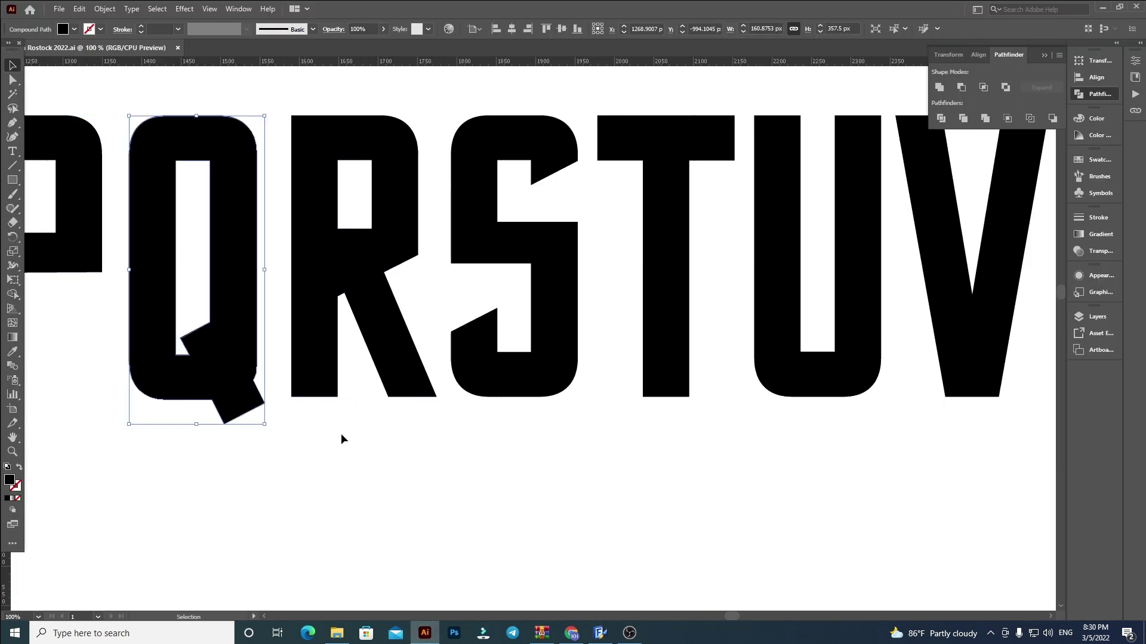
{"action": "key", "text": "ctrl+c"}
Paste the outline into FontCreator's Q glyph and position it at X 60, Y 0.
{"action": "left_click", "coordinate": [599, 633]}
{"action": "key", "text": "ctrl+v"}
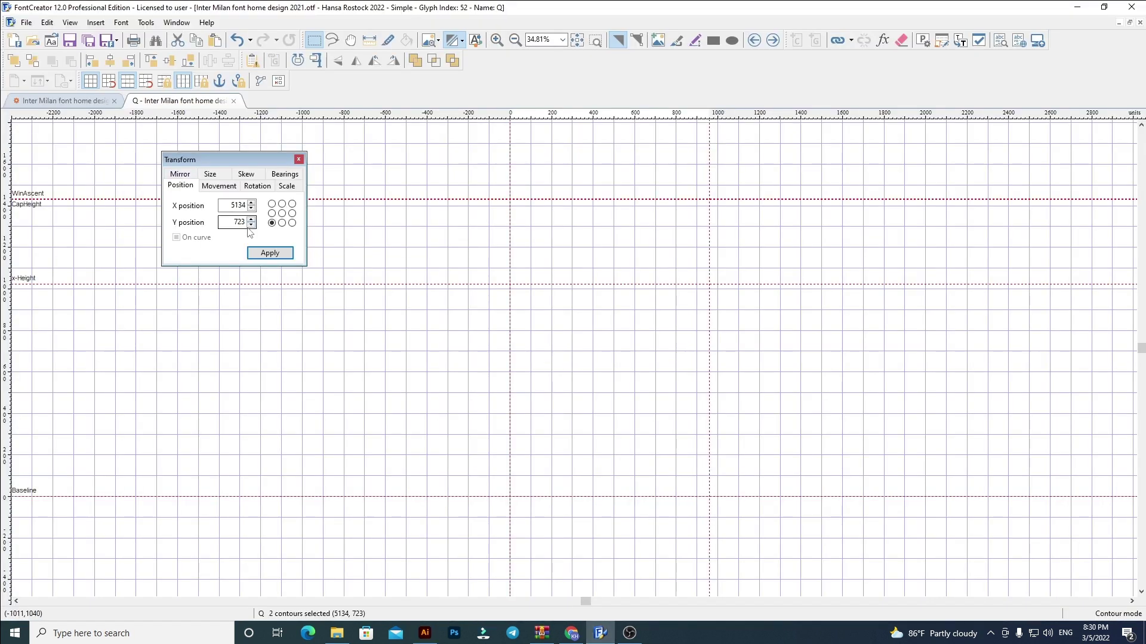
{"action": "left_click", "coordinate": [271, 223]}
{"action": "key", "text": "Return"}
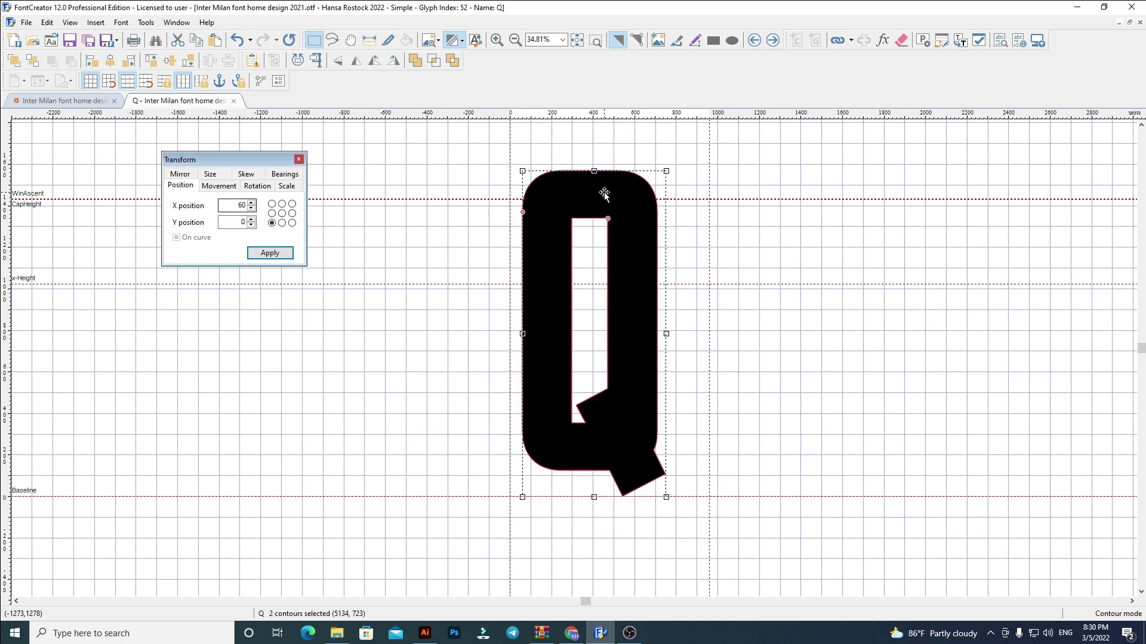
Lower the Q outline to about Y -141 so its top meets the CapHeight line, and narrow the glyph width to just past its tail.
{"action": "left_click_drag", "start_coordinate": [552, 210], "coordinate": [555, 238]}
{"action": "left_click_drag", "start_coordinate": [710, 287], "coordinate": [668, 286]}
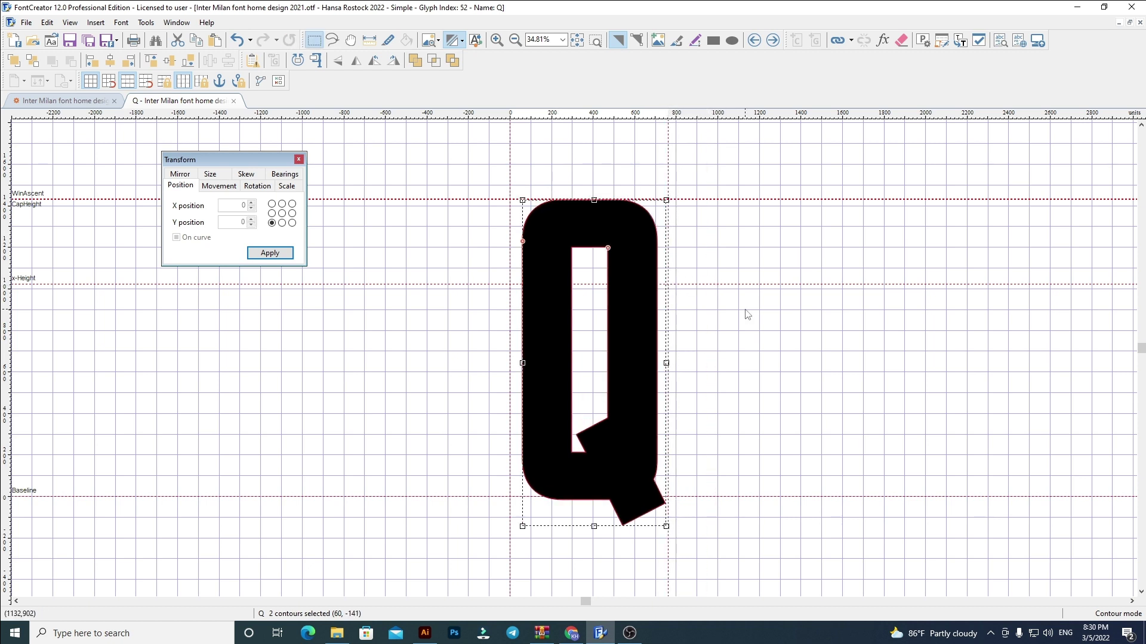
{"action": "left_click", "coordinate": [747, 314]}
Clear the old outline from the R glyph and copy the letter R from the Illustrator artwork.
{"action": "left_click", "coordinate": [771, 41]}
{"action": "key", "text": "ctrl+a"}
{"action": "key", "text": "Delete"}
{"action": "left_click", "coordinate": [425, 632]}
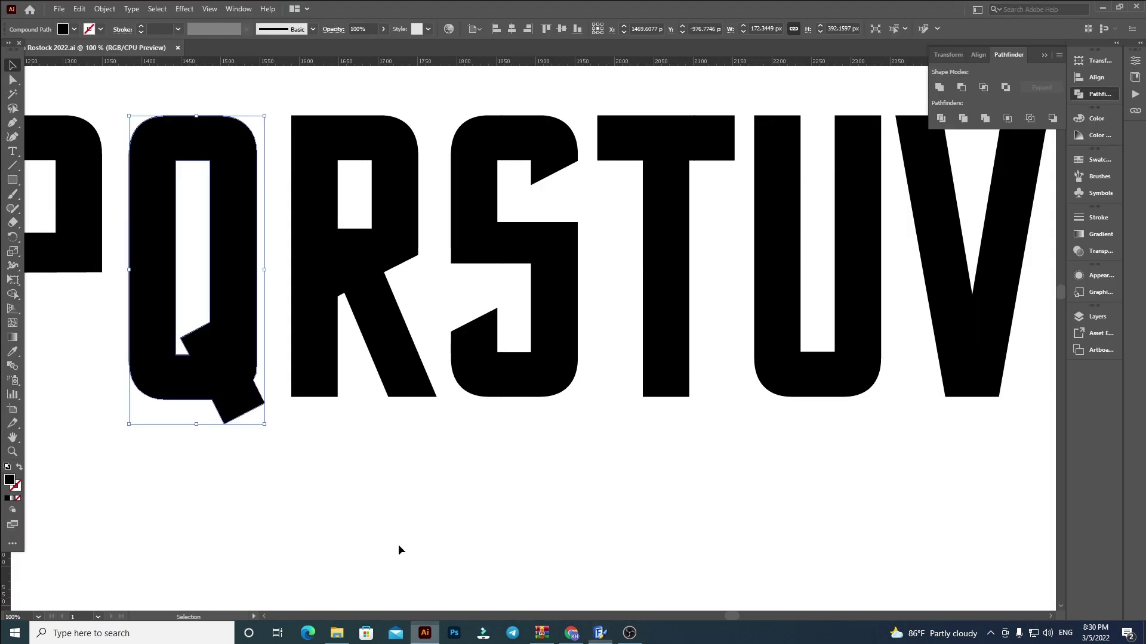
{"action": "left_click", "coordinate": [412, 358]}
{"action": "key", "text": "ctrl+c"}
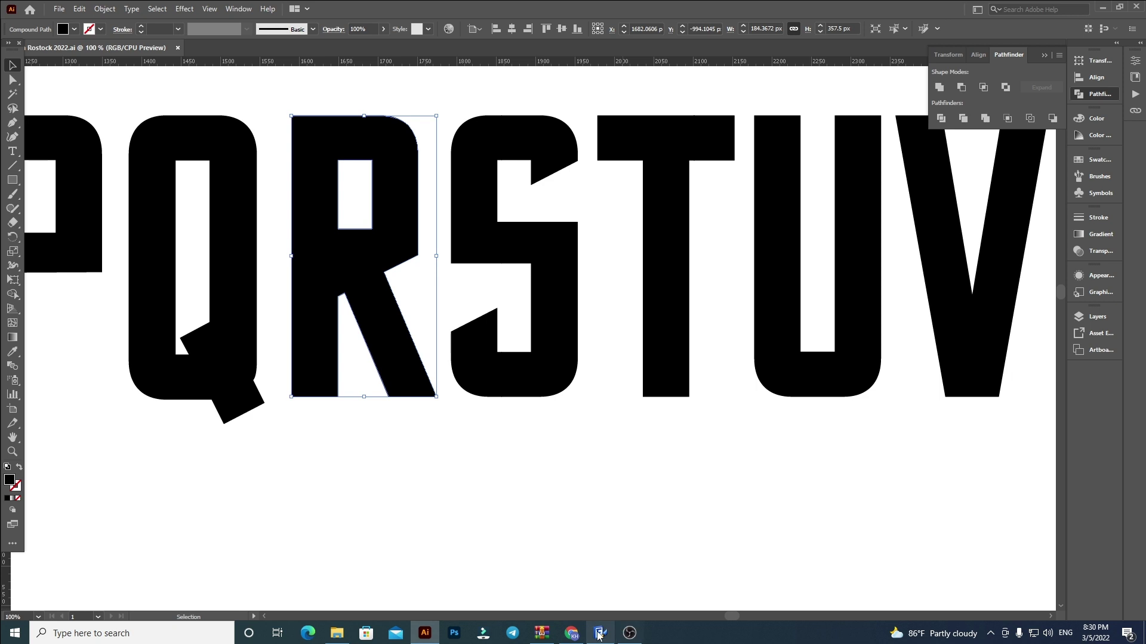
Paste the outline into FontCreator's R glyph at X 60, Y 0, and narrow the glyph width to just past the letter's right leg.
{"action": "left_click", "coordinate": [599, 632]}
{"action": "key", "text": "ctrl+v"}
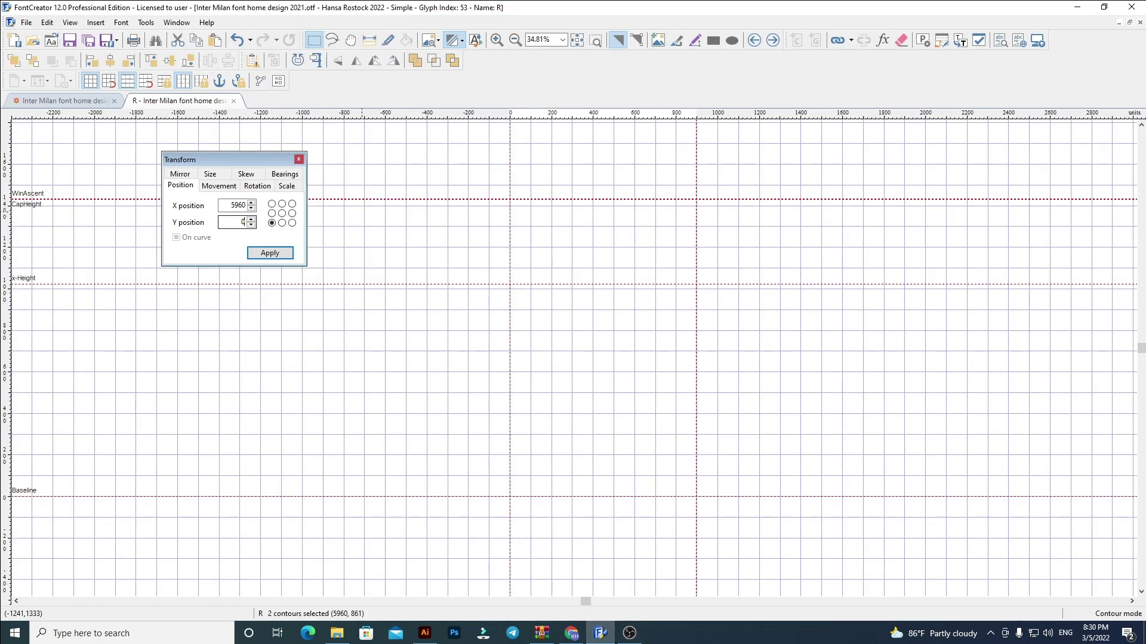
{"action": "left_click_drag", "start_coordinate": [229, 206], "coordinate": [249, 206]}
{"action": "key", "text": "Return"}
{"action": "left_click", "coordinate": [743, 377]}
{"action": "left_click_drag", "start_coordinate": [697, 407], "coordinate": [674, 417]}
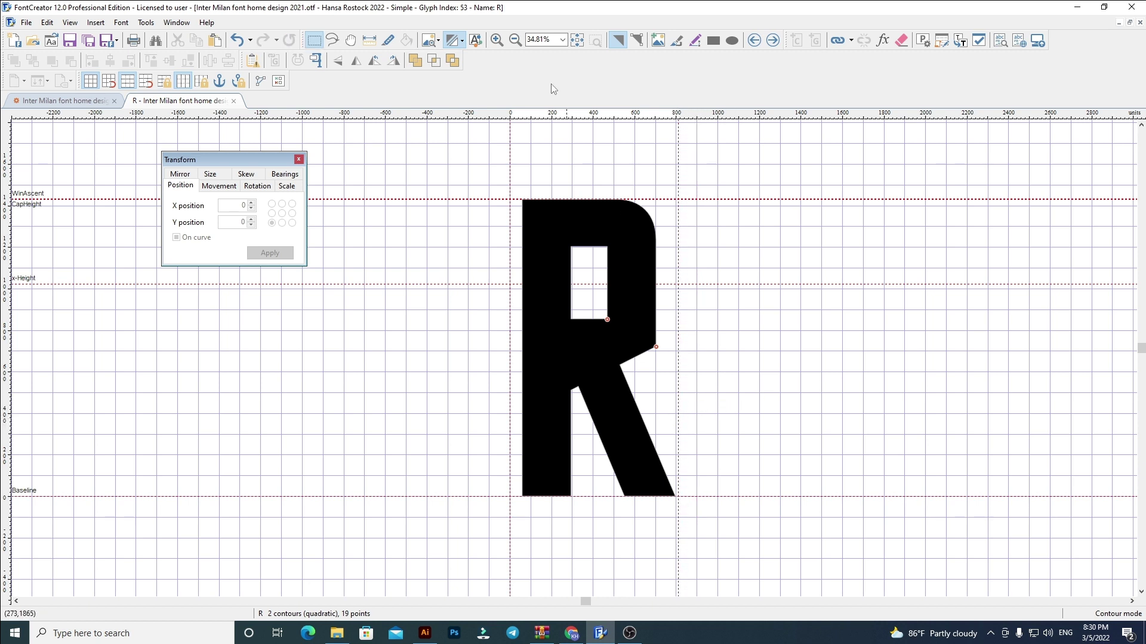
Clear the old outline from the S glyph and copy the letter S from the Illustrator artwork.
{"action": "left_click", "coordinate": [772, 40]}
{"action": "key", "text": "ctrl+a"}
{"action": "key", "text": "Delete"}
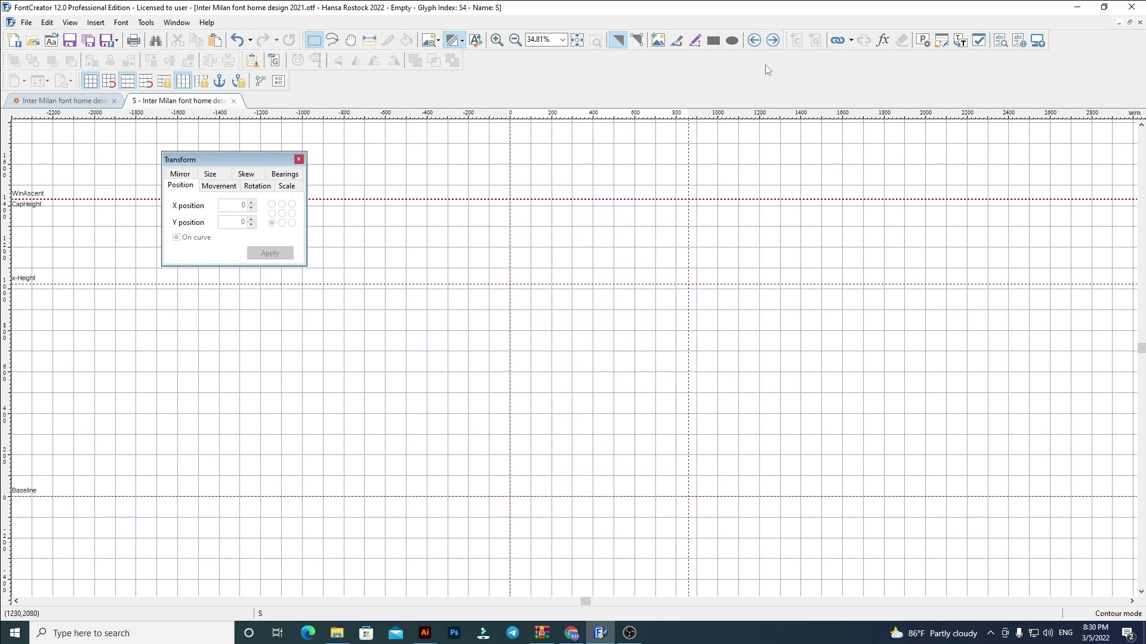
{"action": "left_click", "coordinate": [425, 633]}
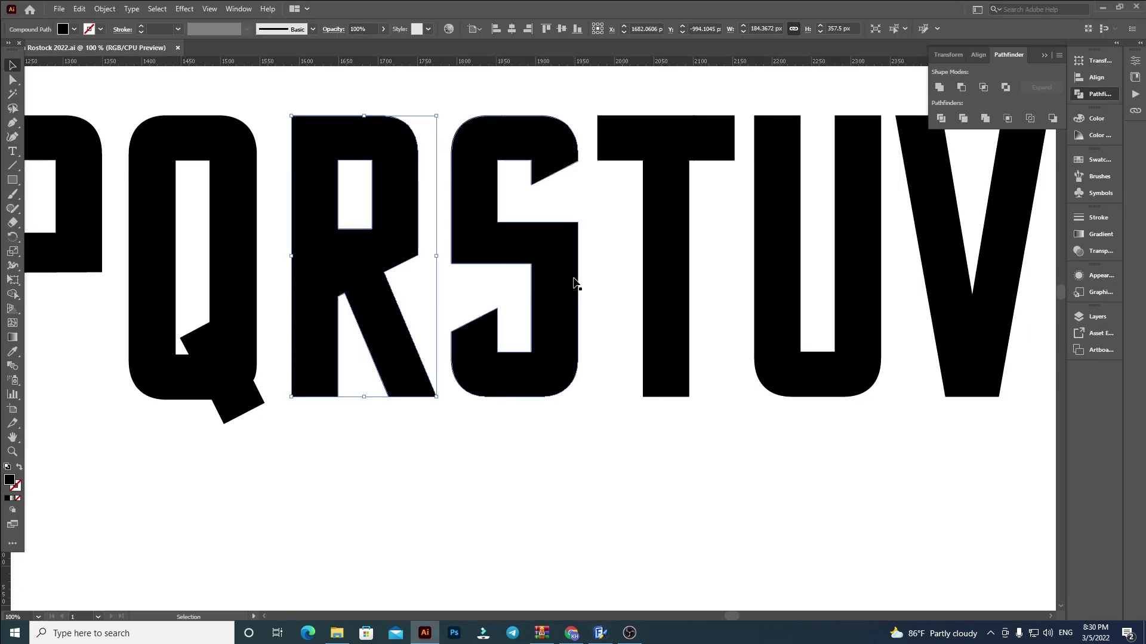
{"action": "key", "text": "ctrl+c"}
Paste the outline into FontCreator's S glyph at X 60, Y 0, and narrow the glyph width to just past the letter's right edge.
{"action": "left_click", "coordinate": [600, 633]}
{"action": "key", "text": "ctrl+v"}
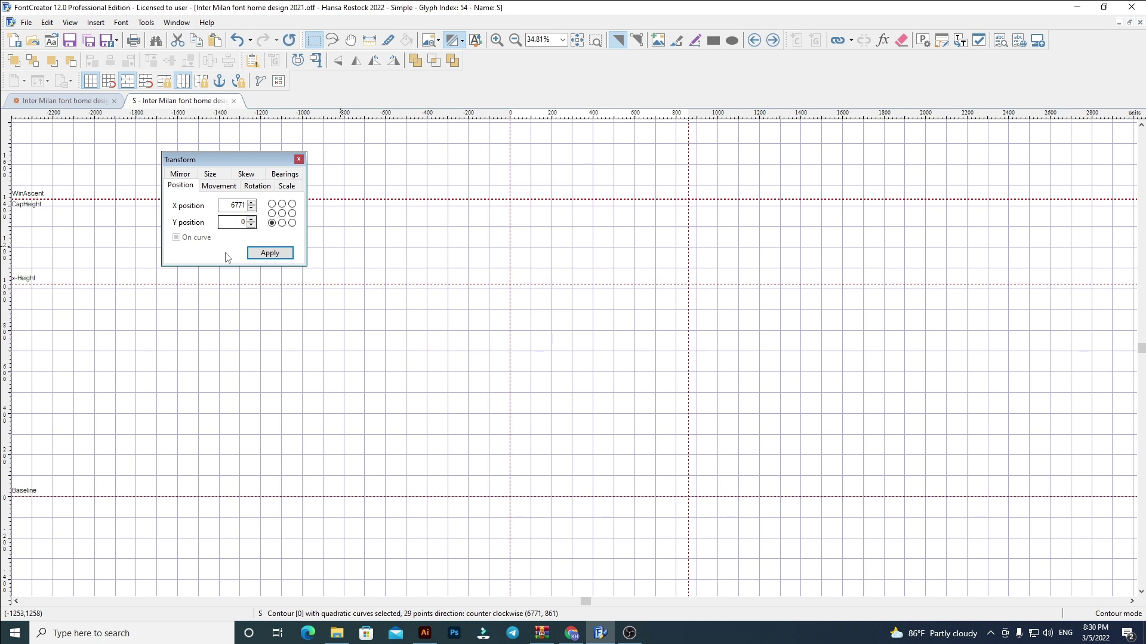
{"action": "double_click", "coordinate": [225, 205]}
{"action": "type", "text": "60"}
{"action": "key", "text": "Return"}
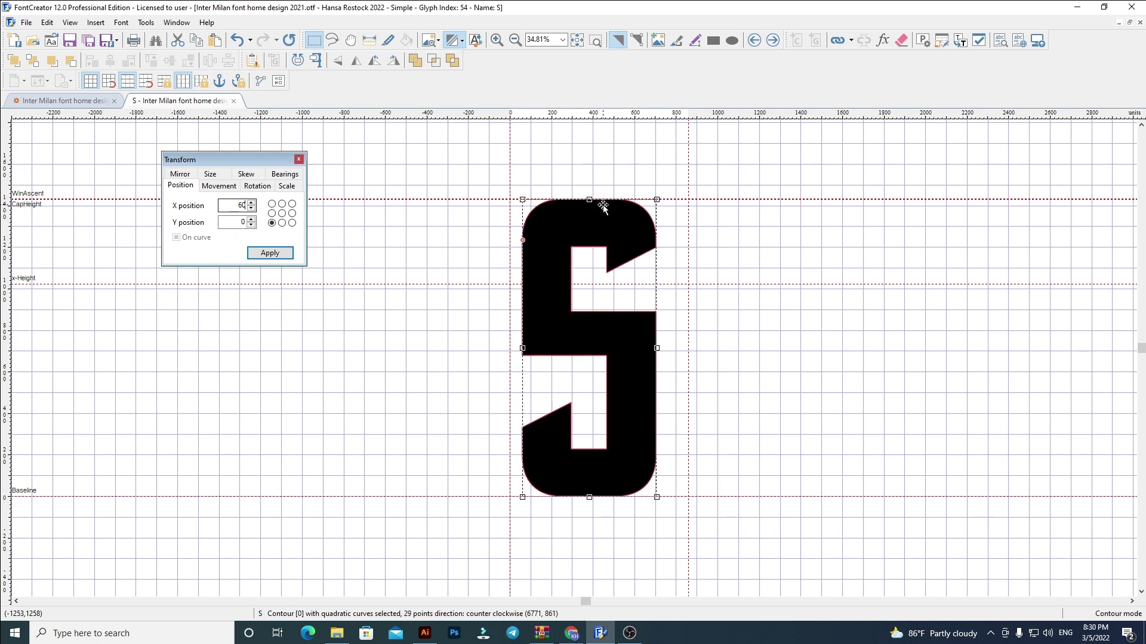
{"action": "left_click", "coordinate": [391, 504]}
{"action": "left_click_drag", "start_coordinate": [687, 346], "coordinate": [660, 354]}
Clear the old outline from the T glyph.
{"action": "left_click", "coordinate": [773, 40]}
{"action": "key", "text": "ctrl+a"}
{"action": "key", "text": "Delete"}
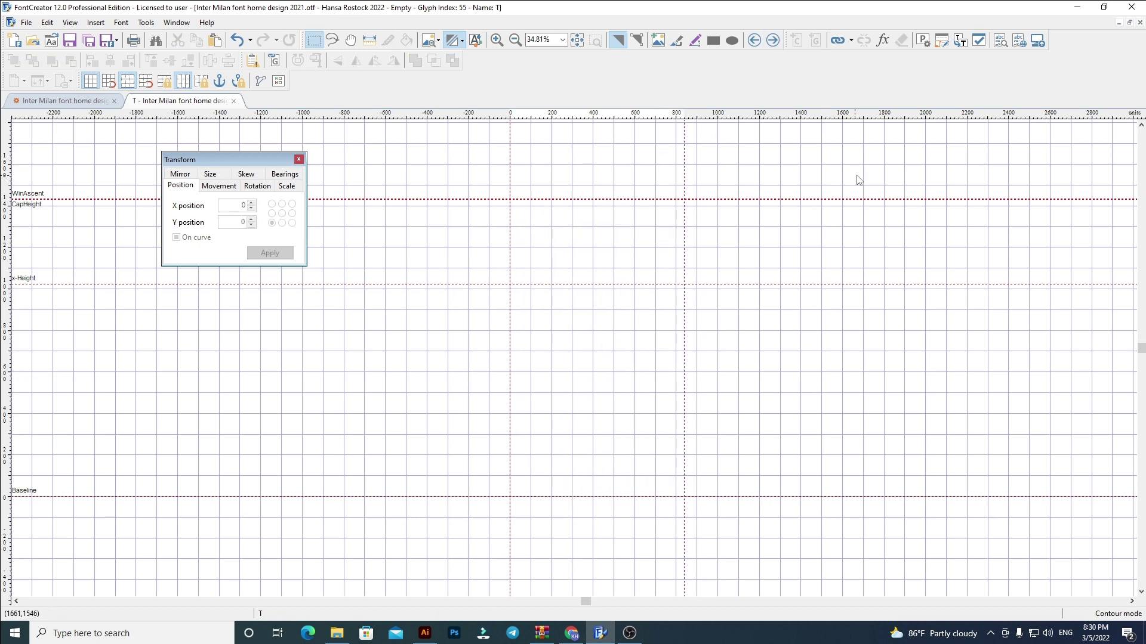
Switch to Illustrator and copy the letter T from the alphabet artwork.
{"action": "left_click", "coordinate": [424, 633]}
{"action": "left_click_drag", "start_coordinate": [614, 359], "coordinate": [357, 359]}
{"action": "left_click", "coordinate": [355, 335]}
Paste the outline into FontCreator's T glyph at X 60, Y 0, and narrow the glyph width to just past the crossbar's right end.
{"action": "left_click", "coordinate": [600, 633]}
{"action": "key", "text": "ctrl+v"}
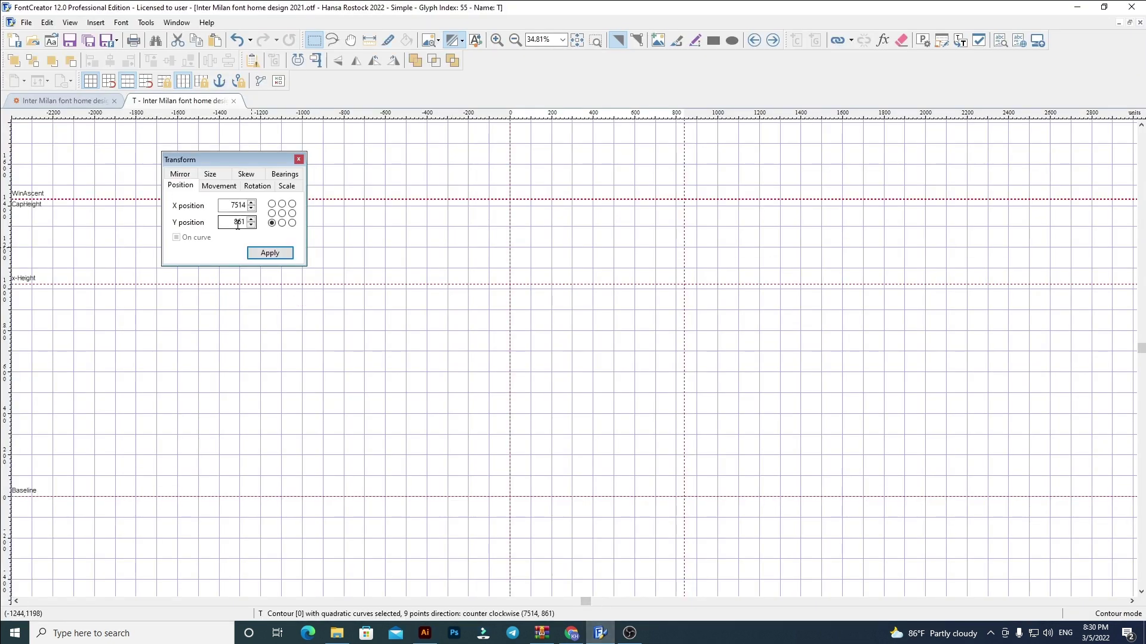
{"action": "double_click", "coordinate": [231, 209]}
{"action": "type", "text": "60"}
{"action": "key", "text": "Return"}
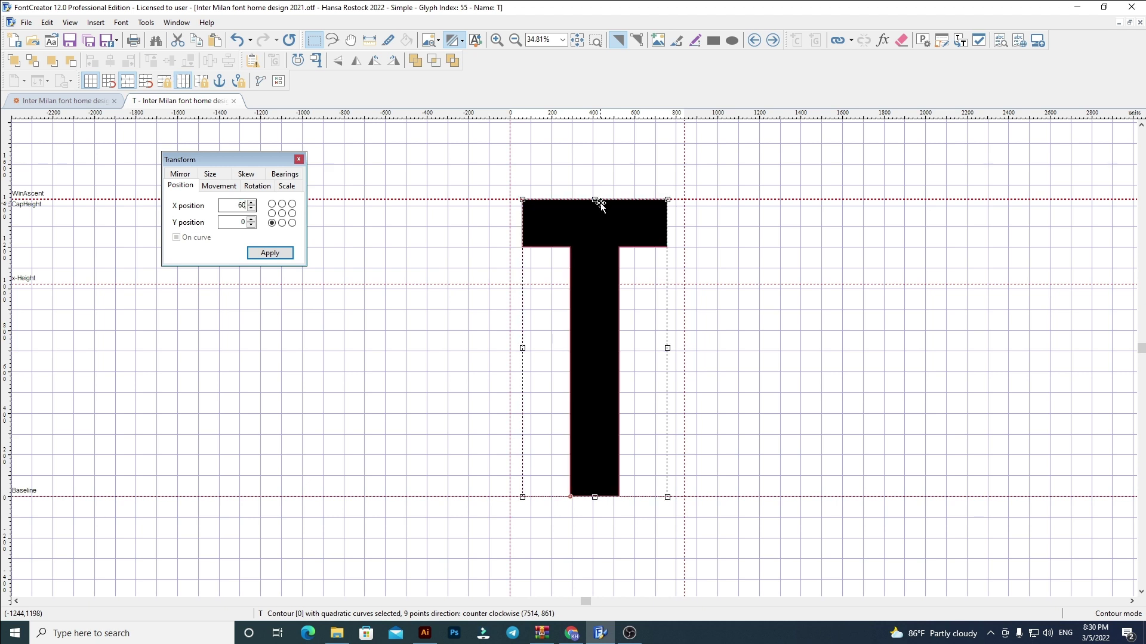
{"action": "left_click", "coordinate": [586, 162]}
{"action": "left_click_drag", "start_coordinate": [684, 236], "coordinate": [670, 238]}
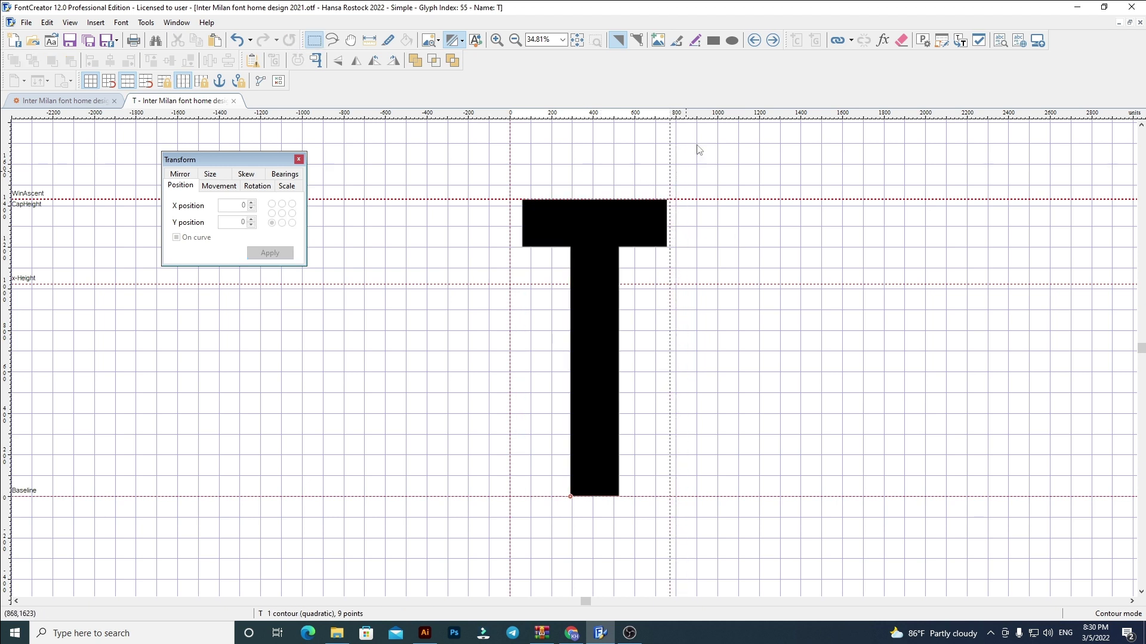
Clear the old outline from the U glyph and copy the letter U from the Illustrator artwork.
{"action": "left_click", "coordinate": [773, 40]}
{"action": "key", "text": "ctrl+a"}
{"action": "key", "text": "Delete"}
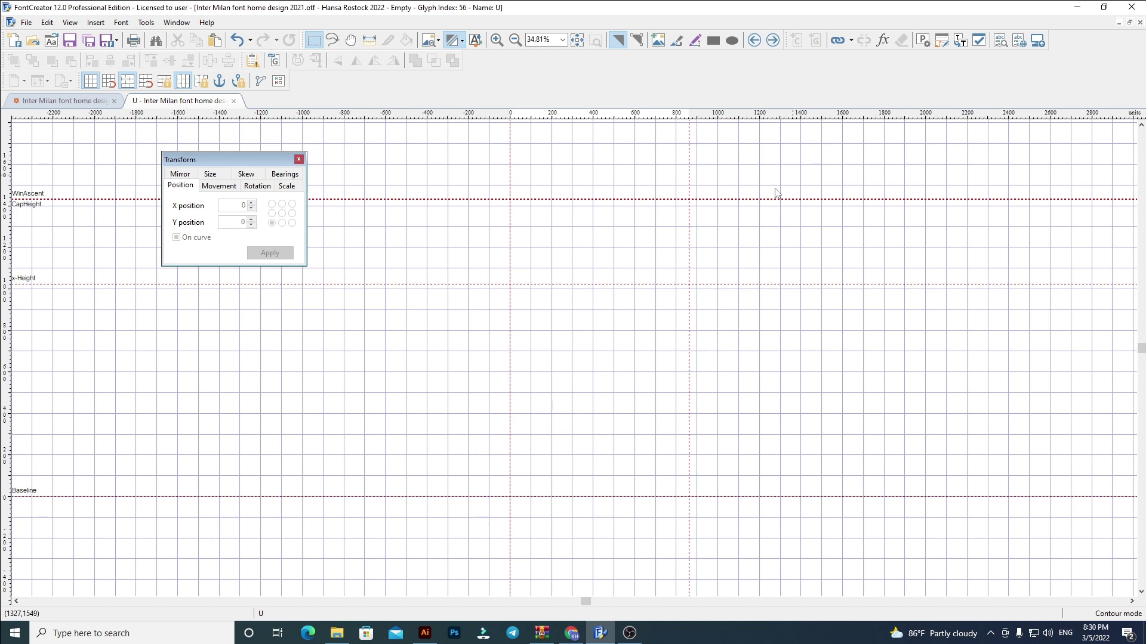
{"action": "left_click", "coordinate": [425, 634]}
{"action": "scroll", "coordinate": [479, 469], "scroll_direction": "right", "scroll_amount": 5}
{"action": "left_click", "coordinate": [250, 382]}
{"action": "key", "text": "ctrl+c"}
Paste the outline into FontCreator's U glyph at X 60, Y 0, and narrow the glyph width to just past the letter's right edge.
{"action": "left_click", "coordinate": [600, 633]}
{"action": "key", "text": "ctrl+v"}
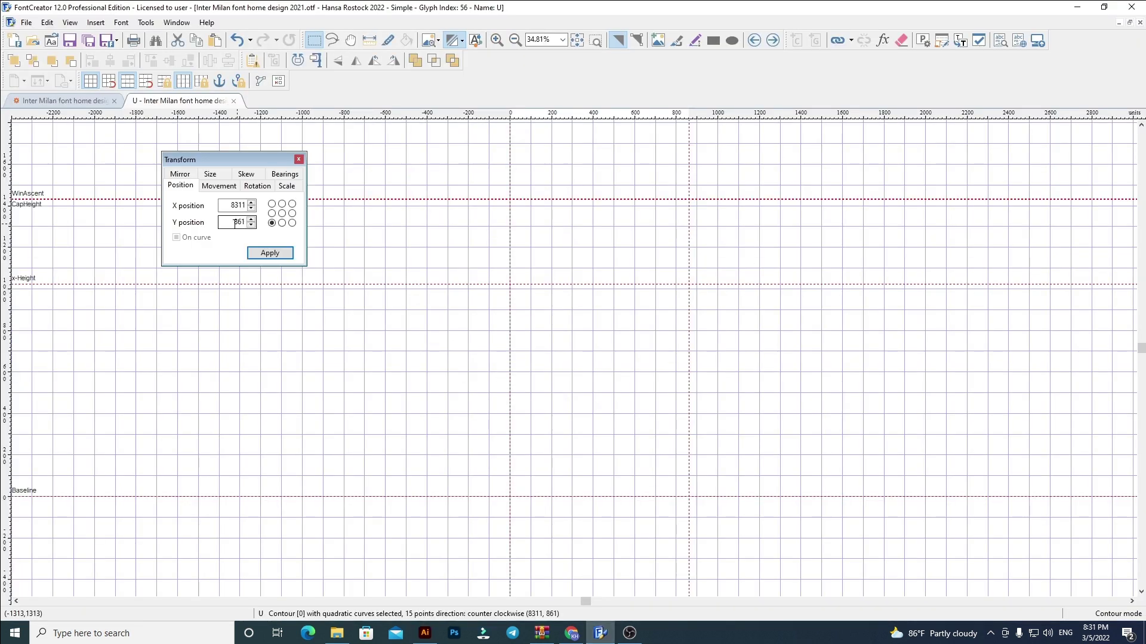
{"action": "left_click_drag", "start_coordinate": [226, 206], "coordinate": [688, 203]}
{"action": "type", "text": "60"}
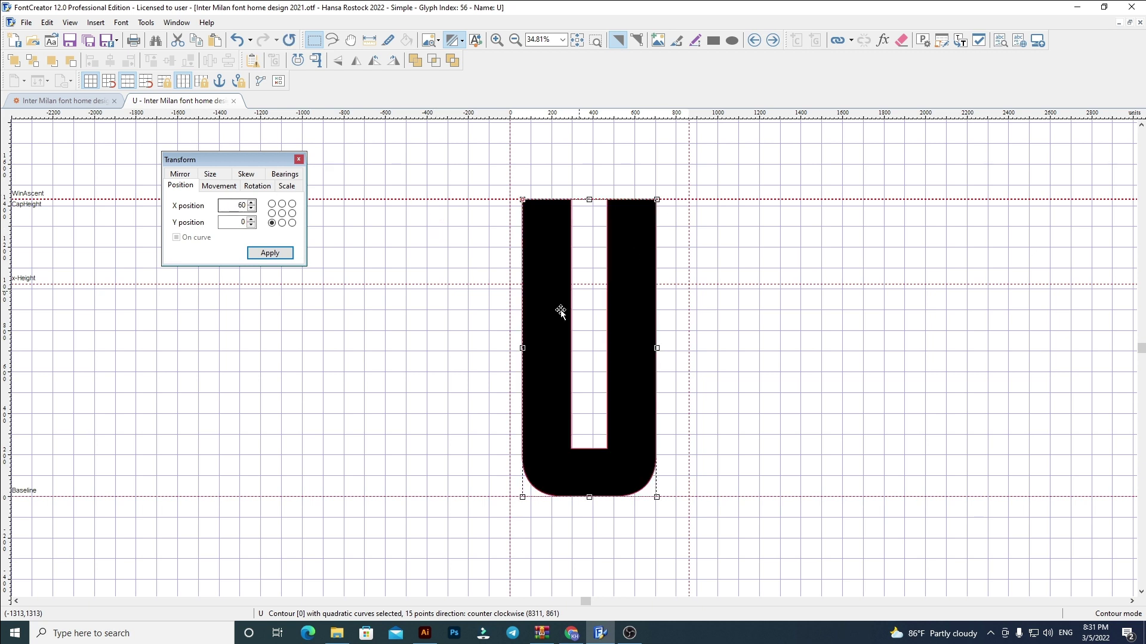
{"action": "left_click", "coordinate": [690, 387]}
{"action": "left_click_drag", "start_coordinate": [690, 366], "coordinate": [661, 363]}
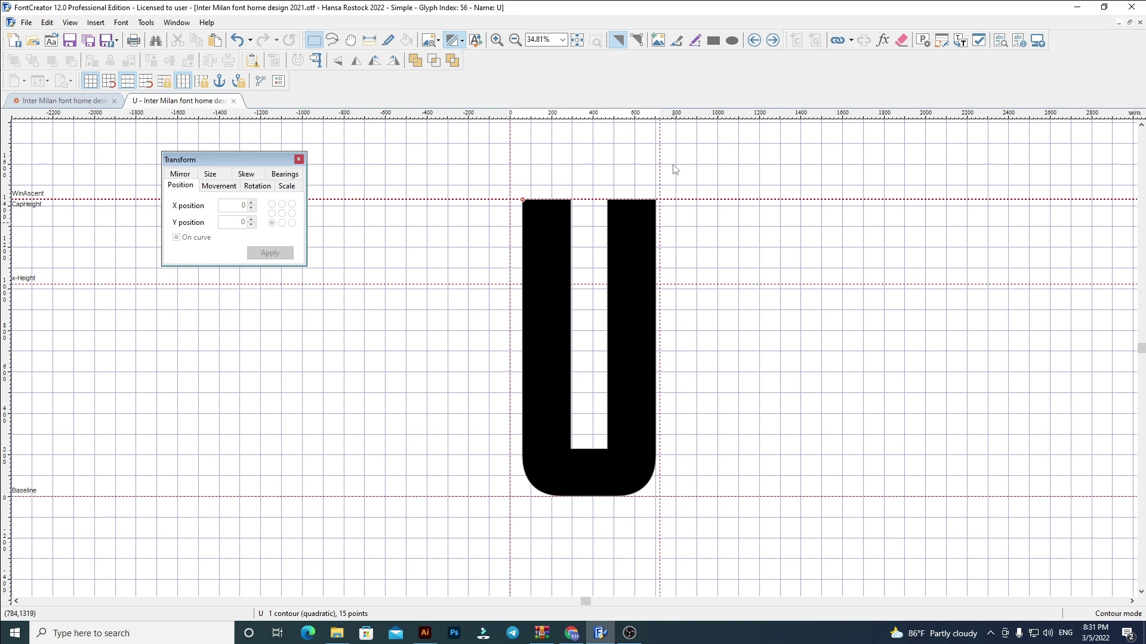
Clear the old outline from the V glyph and copy the letter V from the Illustrator artwork.
{"action": "left_click", "coordinate": [772, 40]}
{"action": "key", "text": "ctrl+v"}
{"action": "key", "text": "ctrl+z"}
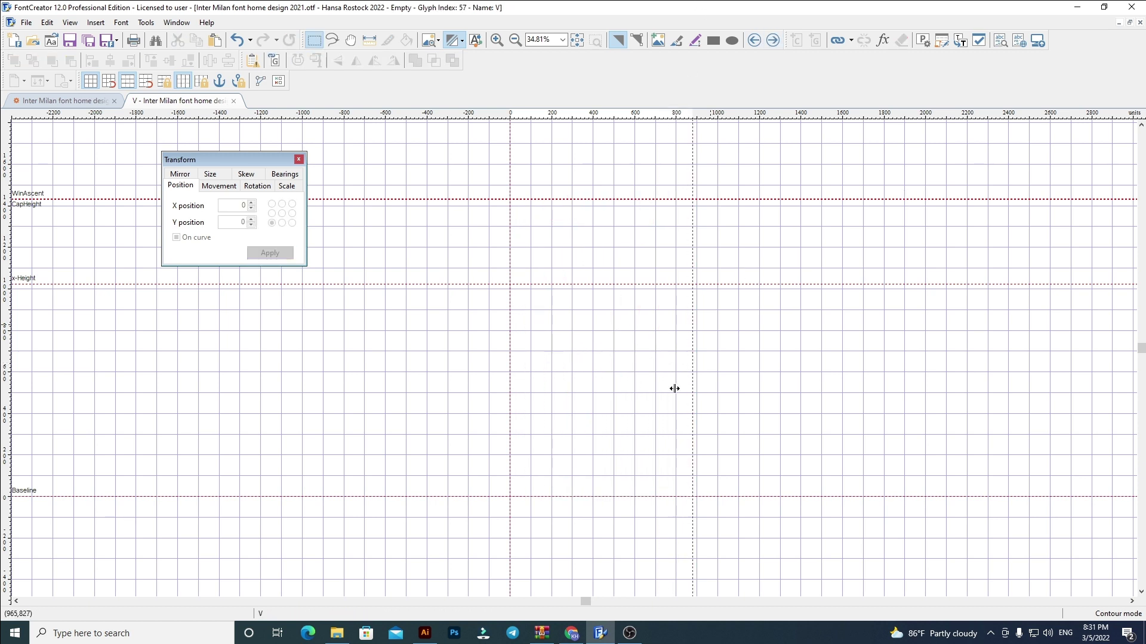
{"action": "left_click", "coordinate": [424, 633]}
{"action": "key", "text": "ctrl+c"}
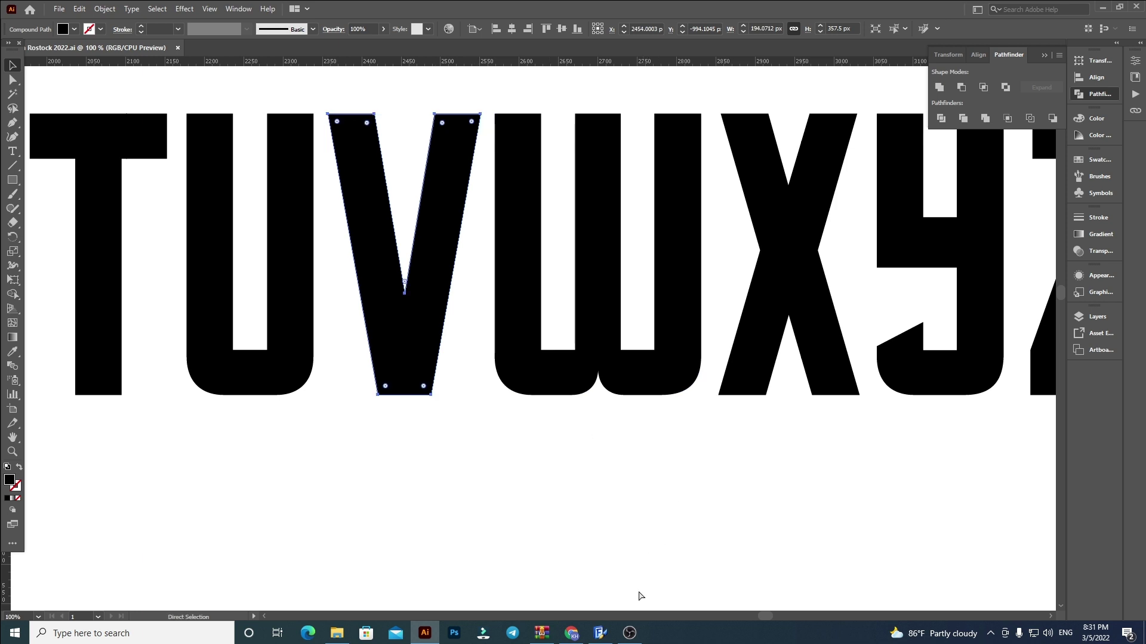
Paste the outline into FontCreator's V glyph at X 60, Y 0, and narrow the glyph width to just past the letter's right arm.
{"action": "left_click", "coordinate": [600, 633]}
{"action": "key", "text": "ctrl+v"}
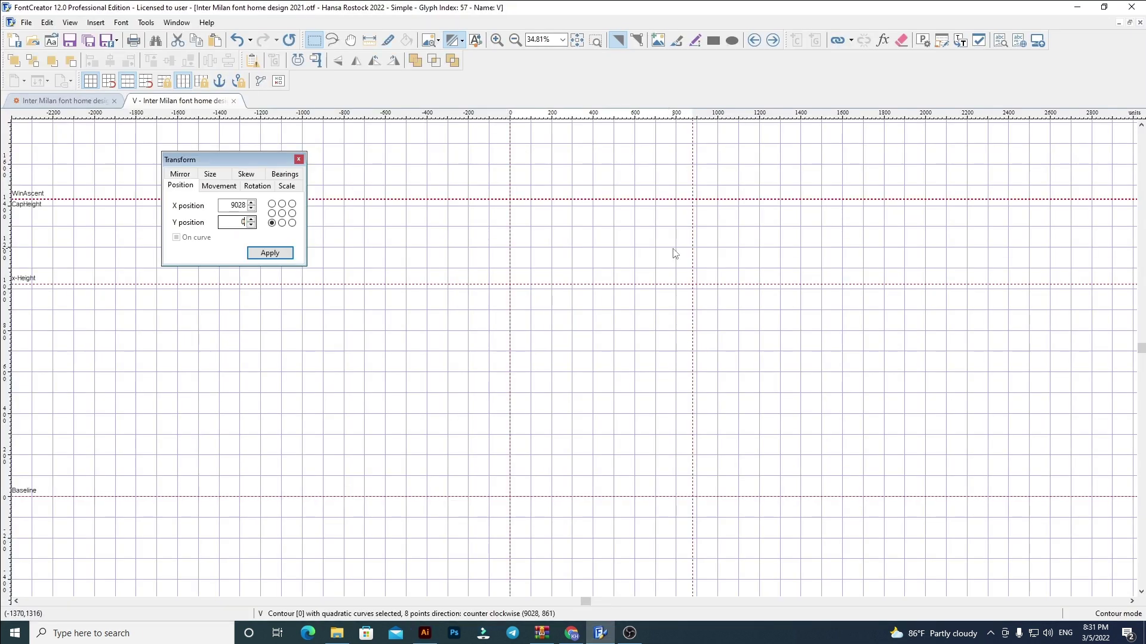
{"action": "left_click", "coordinate": [229, 206]}
{"action": "type", "text": "60"}
{"action": "key", "text": "Return"}
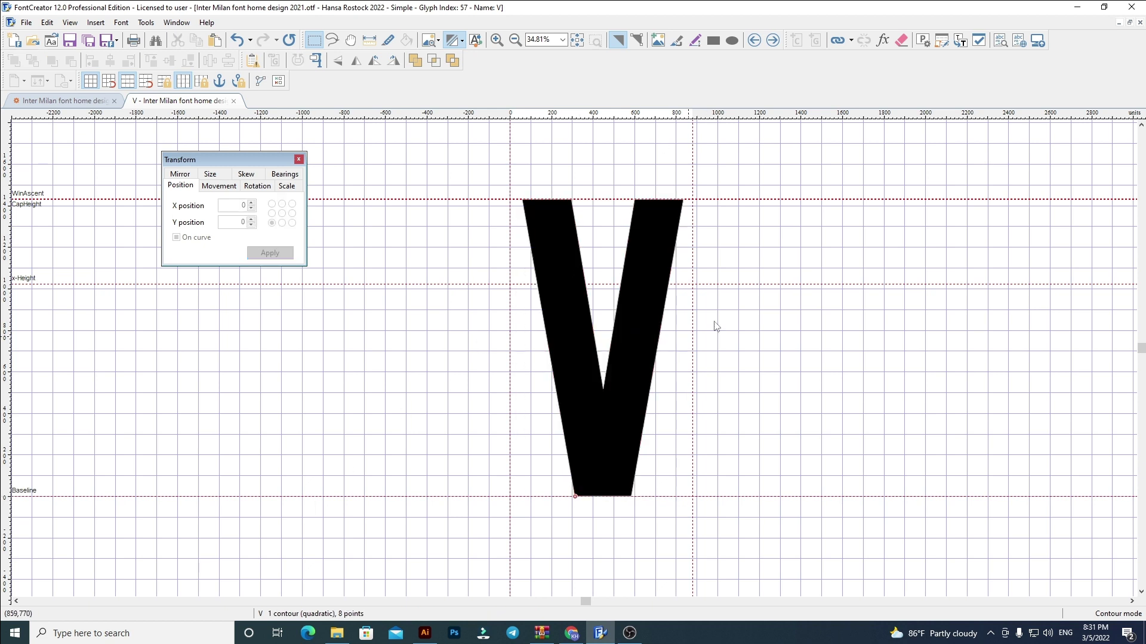
{"action": "left_click_drag", "start_coordinate": [693, 322], "coordinate": [685, 322]}
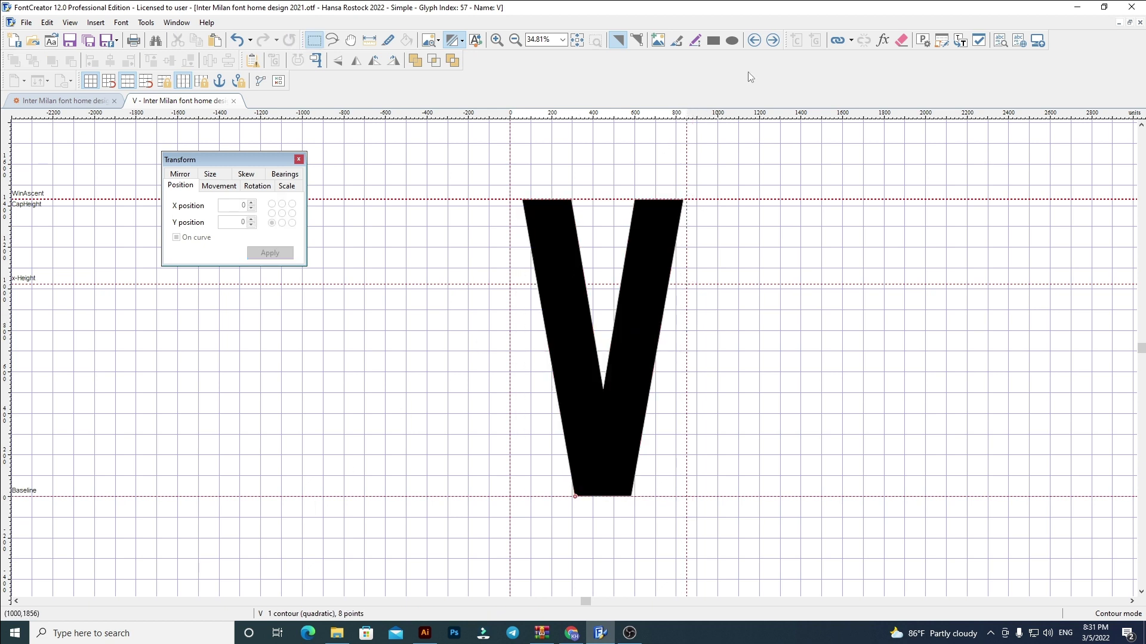
Clear the old outline from the W glyph and copy the letter W from the Illustrator artwork.
{"action": "left_click", "coordinate": [777, 47]}
{"action": "key", "text": "ctrl+a"}
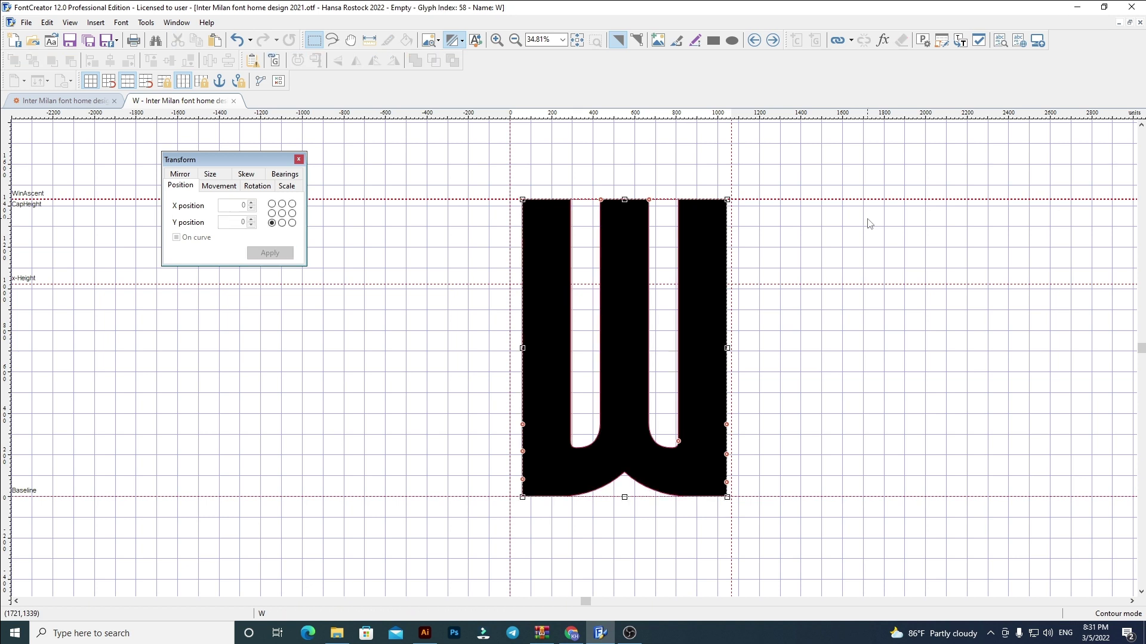
{"action": "key", "text": "Delete"}
{"action": "left_click", "coordinate": [424, 633]}
{"action": "left_click", "coordinate": [537, 332]}
Paste the outline into FontCreator's W glyph at X 60, Y 0, and widen the glyph width to just past the letter's right edge.
{"action": "left_click", "coordinate": [600, 631]}
{"action": "key", "text": "ctrl+v"}
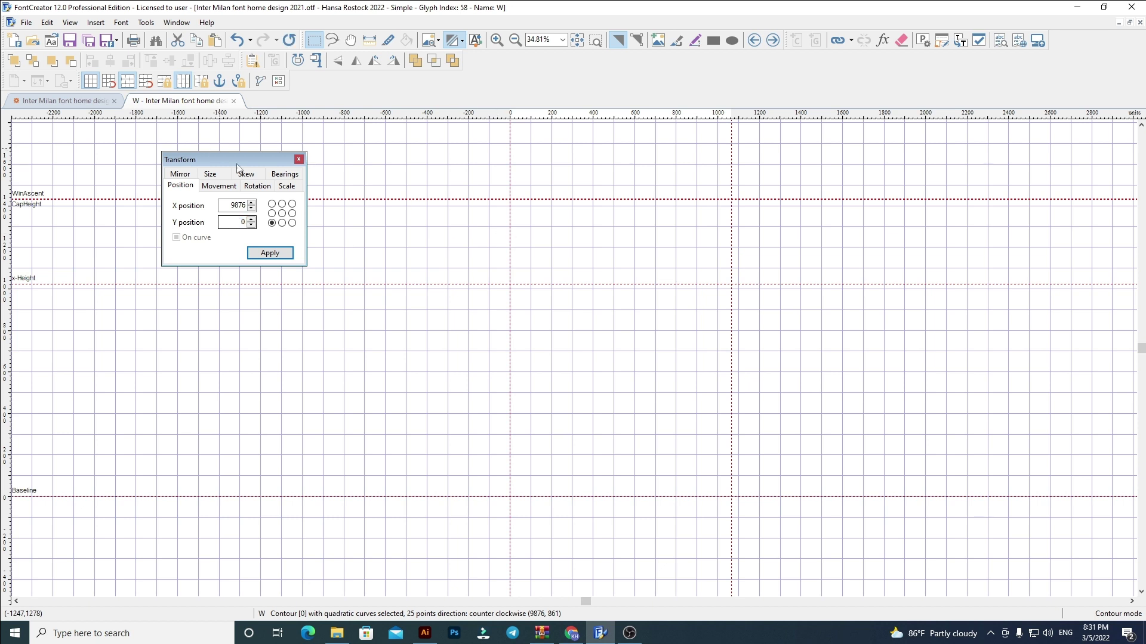
{"action": "key", "text": "Return"}
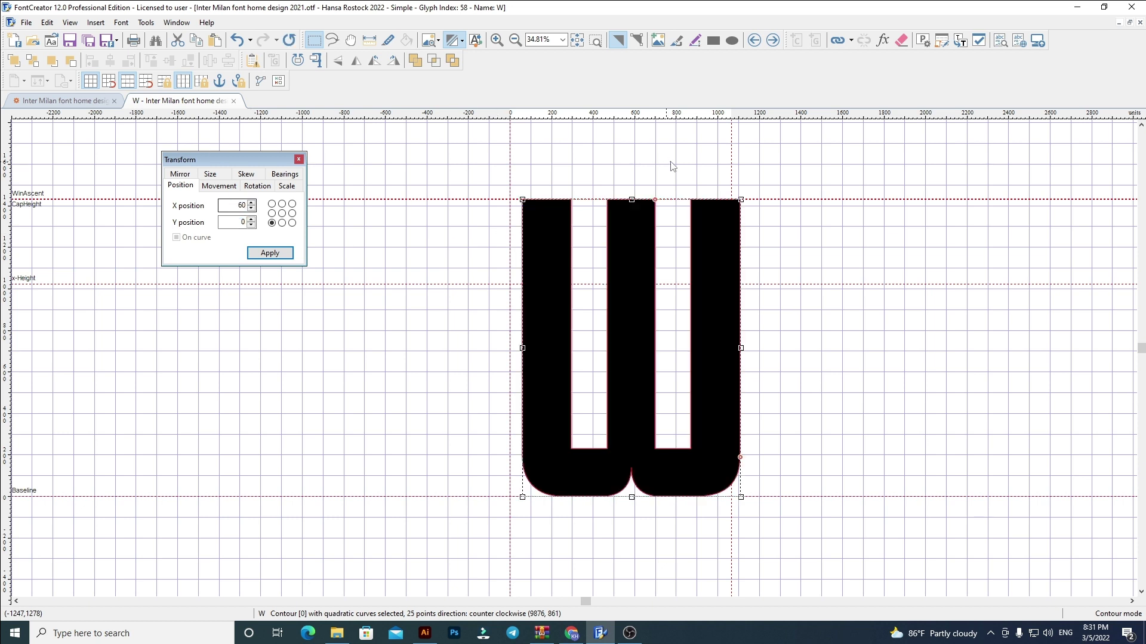
{"action": "left_click", "coordinate": [370, 332]}
{"action": "left_click_drag", "start_coordinate": [733, 173], "coordinate": [744, 170]}
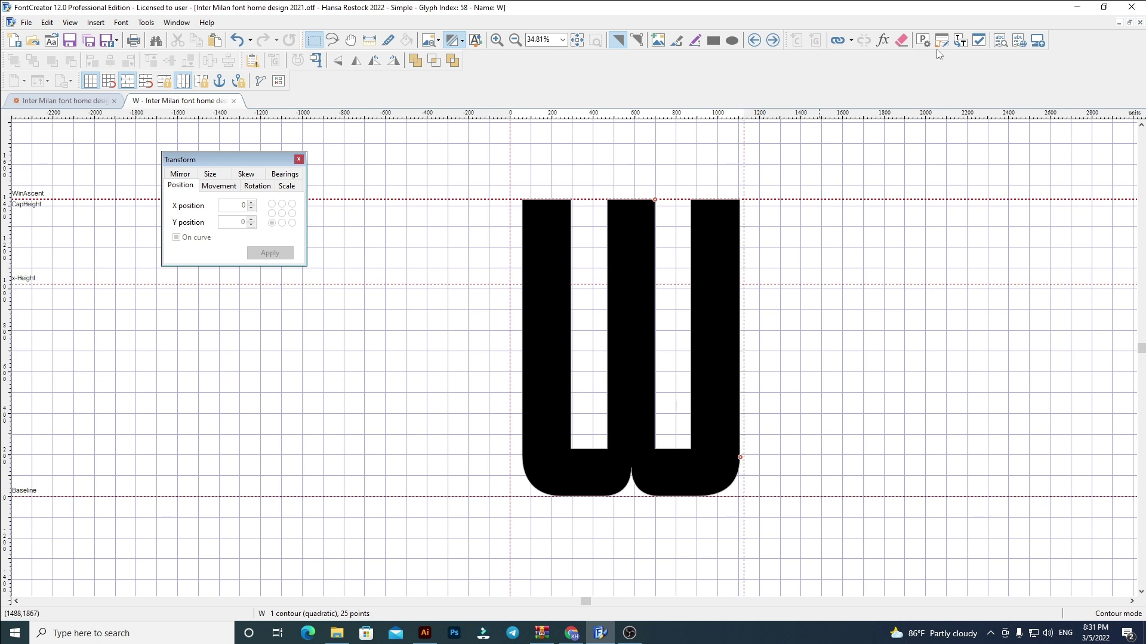
Clear the old outline from the X glyph and copy the letter X from the Illustrator artwork.
{"action": "left_click", "coordinate": [772, 40]}
{"action": "key", "text": "ctrl+a"}
{"action": "key", "text": "Delete"}
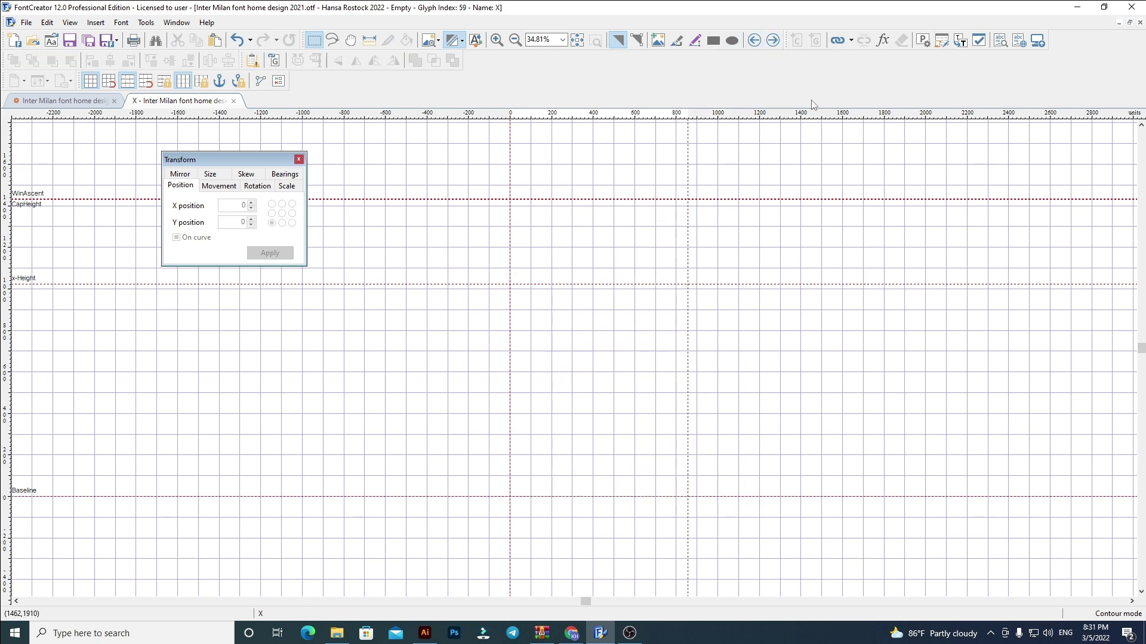
{"action": "left_click", "coordinate": [424, 633]}
{"action": "scroll", "coordinate": [322, 437], "scroll_direction": "right", "scroll_amount": 5}
{"action": "left_click", "coordinate": [306, 290]}
{"action": "key", "text": "a"}
Paste the outline into FontCreator's X glyph at X 60, Y 0, and narrow the glyph width to just past the letter's right edge.
{"action": "left_click", "coordinate": [599, 633]}
{"action": "key", "text": "ctrl+v"}
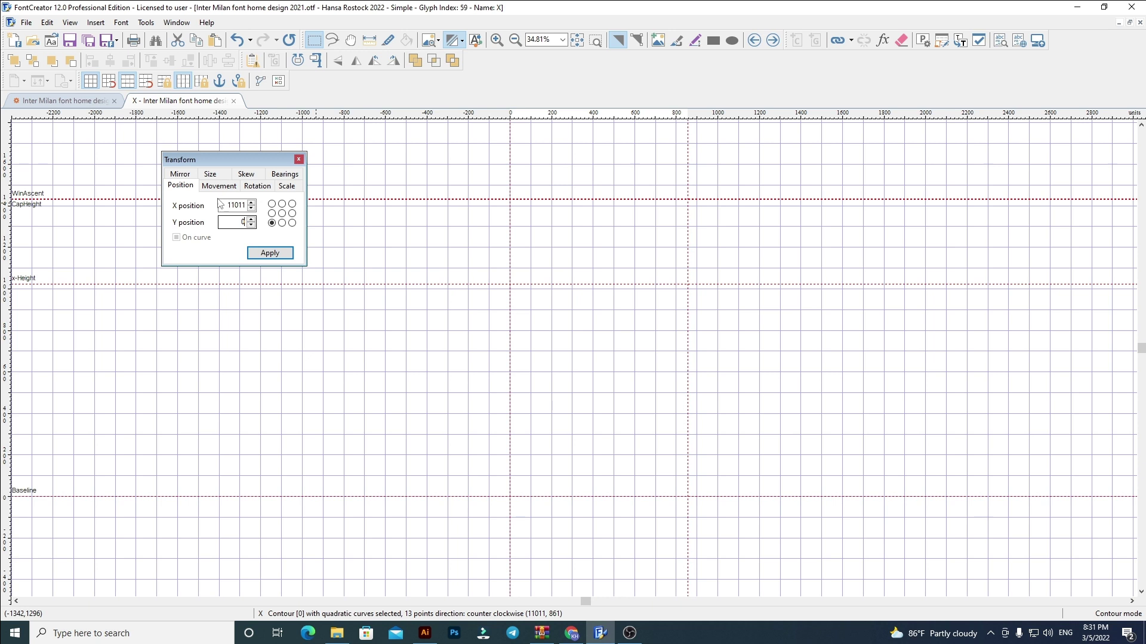
{"action": "type", "text": "60"}
{"action": "key", "text": "Return"}
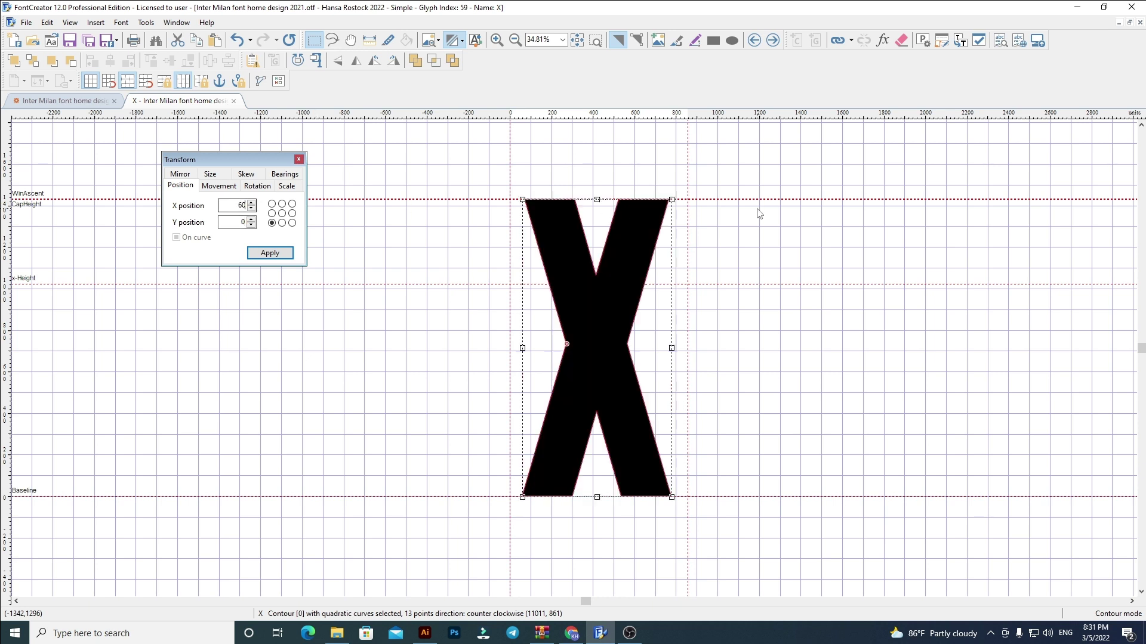
{"action": "left_click", "coordinate": [834, 281]}
{"action": "left_click_drag", "start_coordinate": [687, 357], "coordinate": [677, 354]}
Clear the old outline from the Y glyph and copy the letter Y from the Illustrator artwork.
{"action": "key", "text": "ctrl+a"}
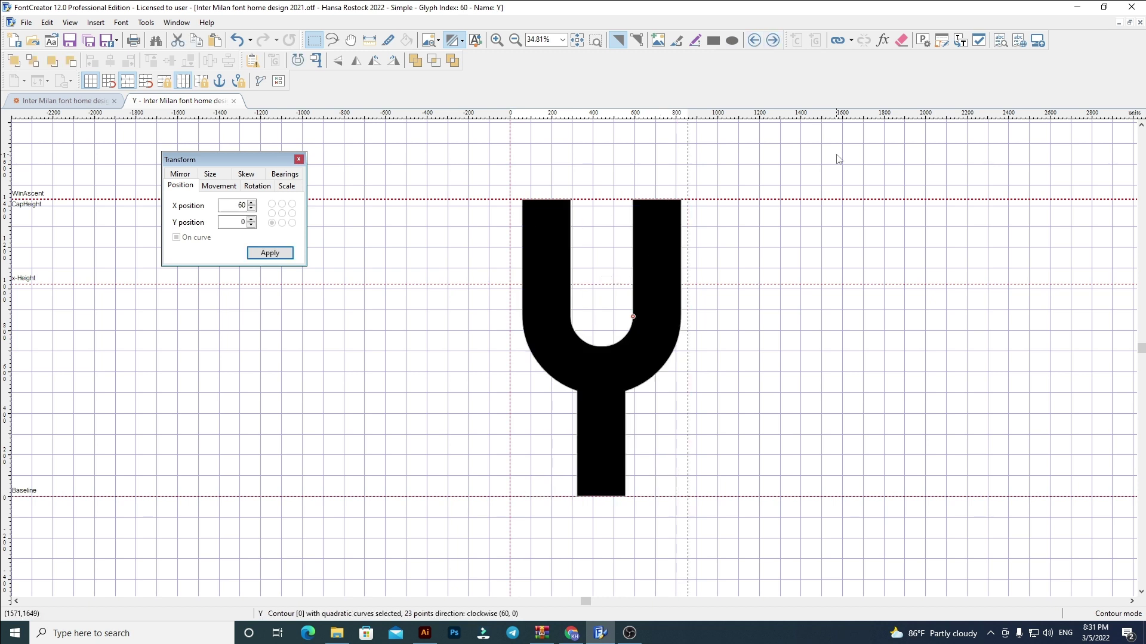
{"action": "key", "text": "Delete"}
{"action": "left_click", "coordinate": [425, 633]}
{"action": "left_click", "coordinate": [512, 327]}
{"action": "key", "text": "ctrl+c"}
Paste the outline into FontCreator's Y glyph at X 60, Y 0, and narrow the glyph width to just past the letter's right edge.
{"action": "left_click", "coordinate": [600, 633]}
{"action": "key", "text": "ctrl+v"}
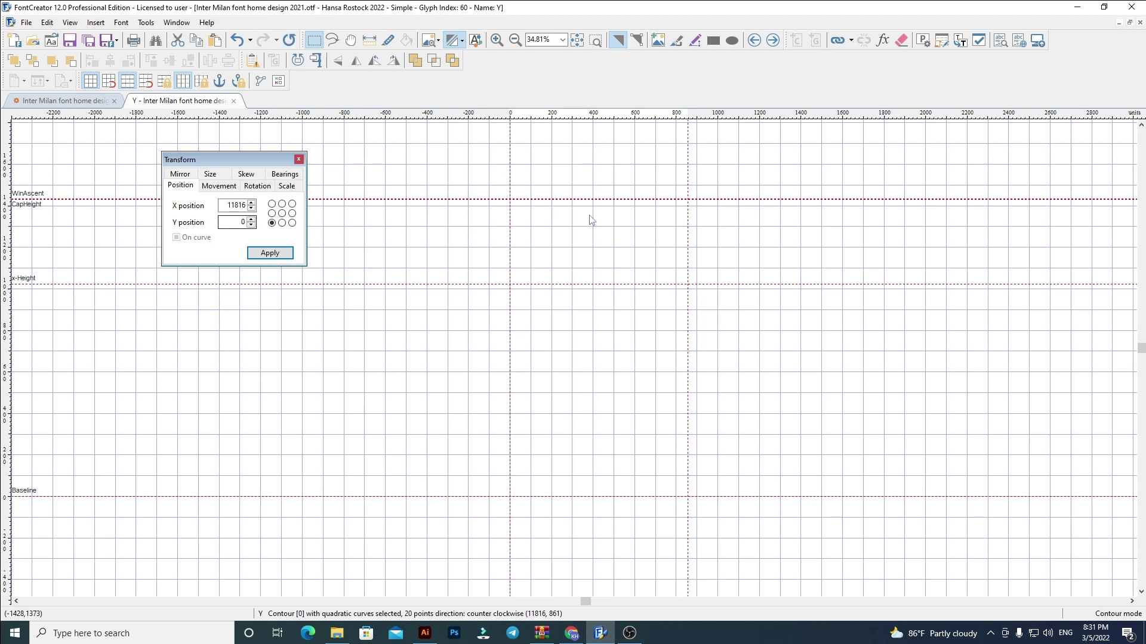
{"action": "type", "text": "0"}
{"action": "key", "text": "shift+Tab"}
{"action": "type", "text": "60"}
{"action": "key", "text": "Return"}
{"action": "left_click", "coordinate": [686, 396]}
{"action": "left_click_drag", "start_coordinate": [687, 396], "coordinate": [659, 388]}
Clear the old outline from the Z glyph and copy the letter Z from the Illustrator artwork.
{"action": "left_click", "coordinate": [772, 40]}
{"action": "key", "text": "ctrl+a"}
{"action": "key", "text": "Delete"}
{"action": "left_click", "coordinate": [425, 633]}
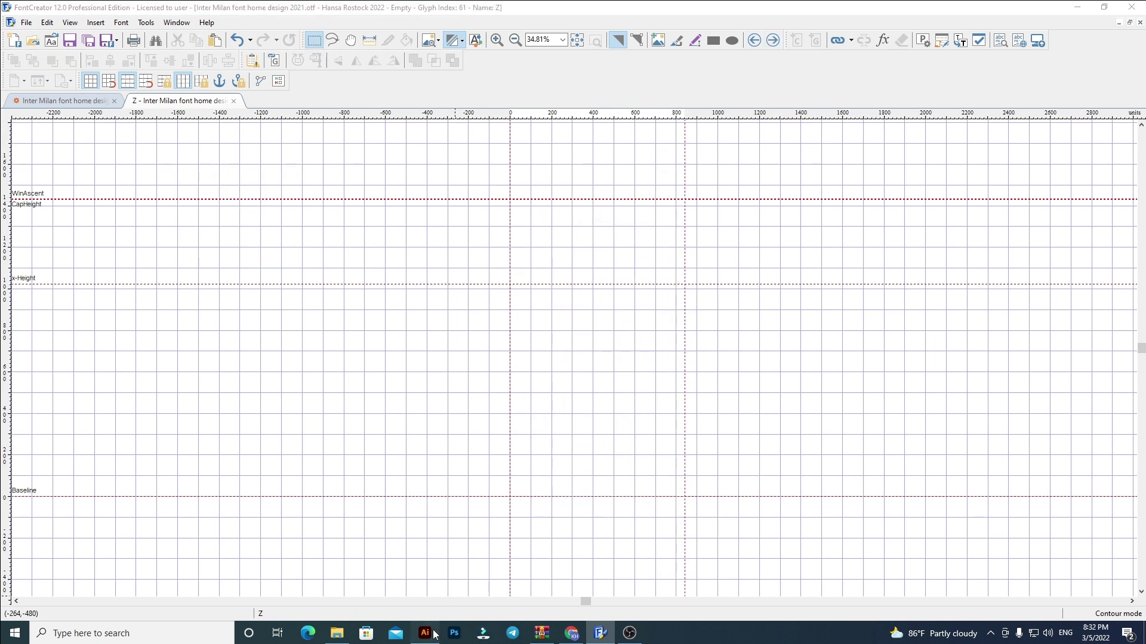
Paste the outline into FontCreator's Z glyph at X 60, Y 0, and narrow the glyph width to just past the letter's right edge.
{"action": "left_click", "coordinate": [600, 633]}
{"action": "key", "text": "ctrl+v"}
{"action": "double_click", "coordinate": [238, 222]}
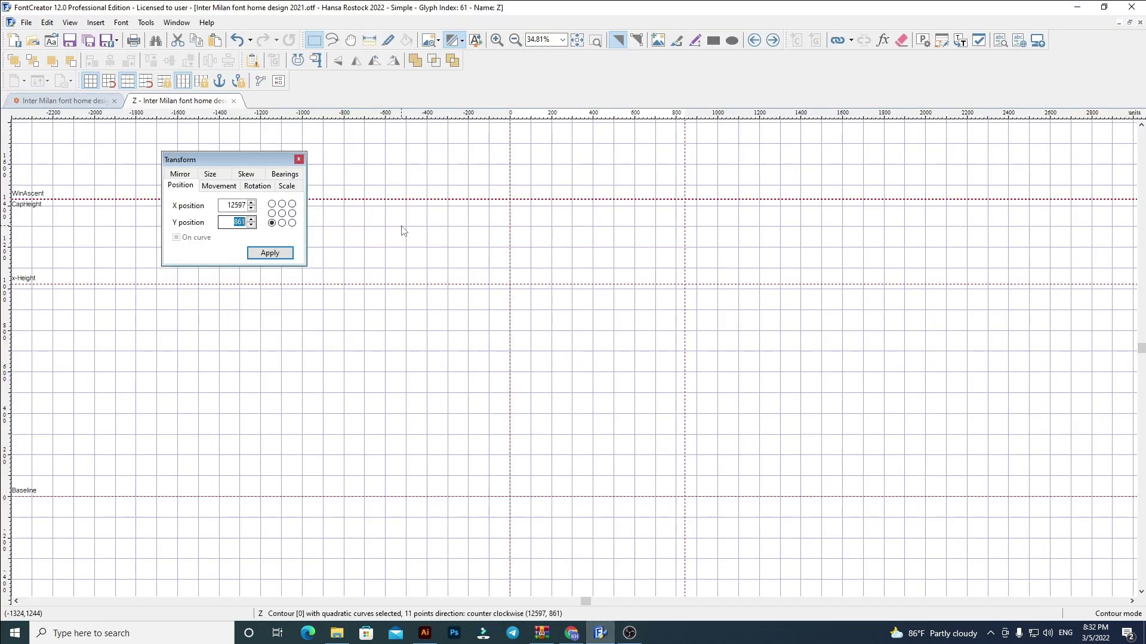
{"action": "key", "text": "shift+Tab"}
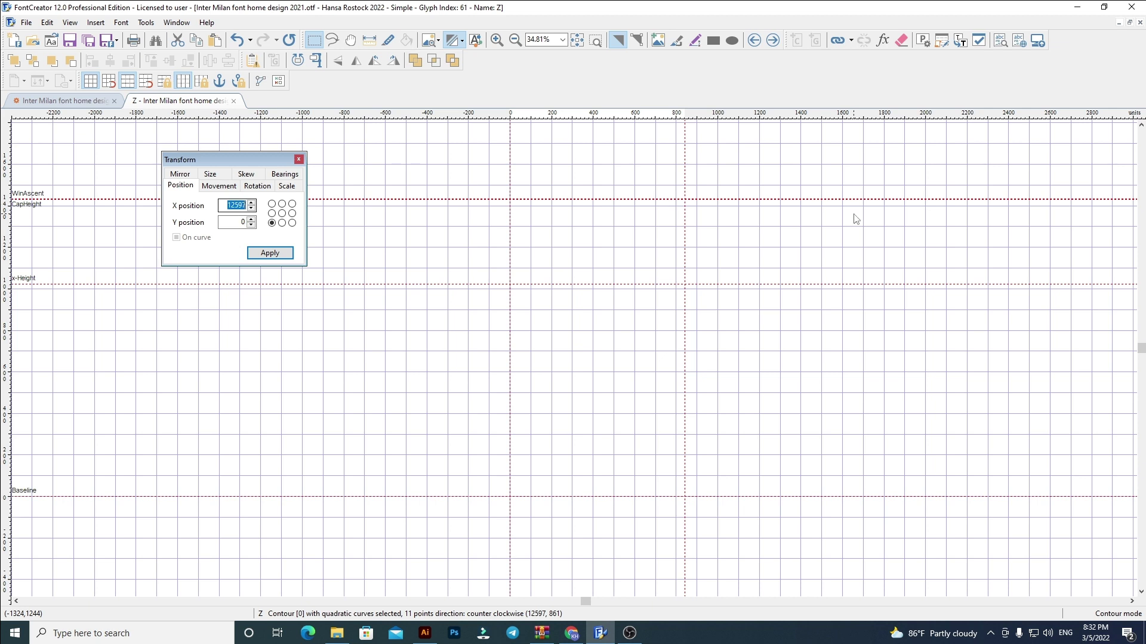
{"action": "key", "text": "Return"}
{"action": "left_click", "coordinate": [495, 433]}
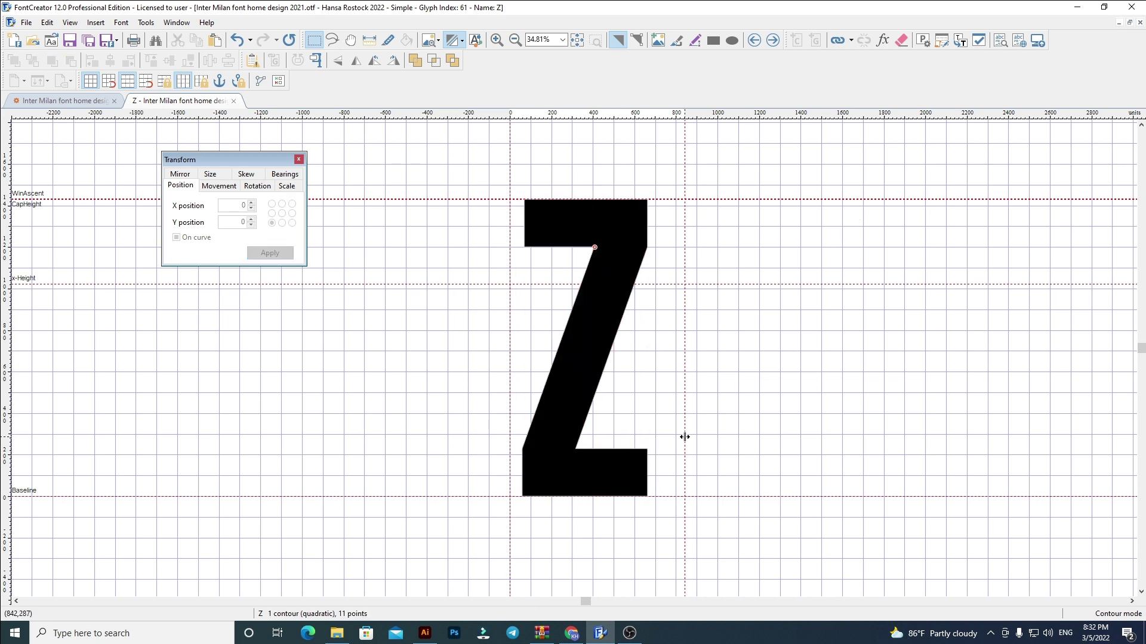
{"action": "left_click_drag", "start_coordinate": [657, 435], "coordinate": [651, 432]}
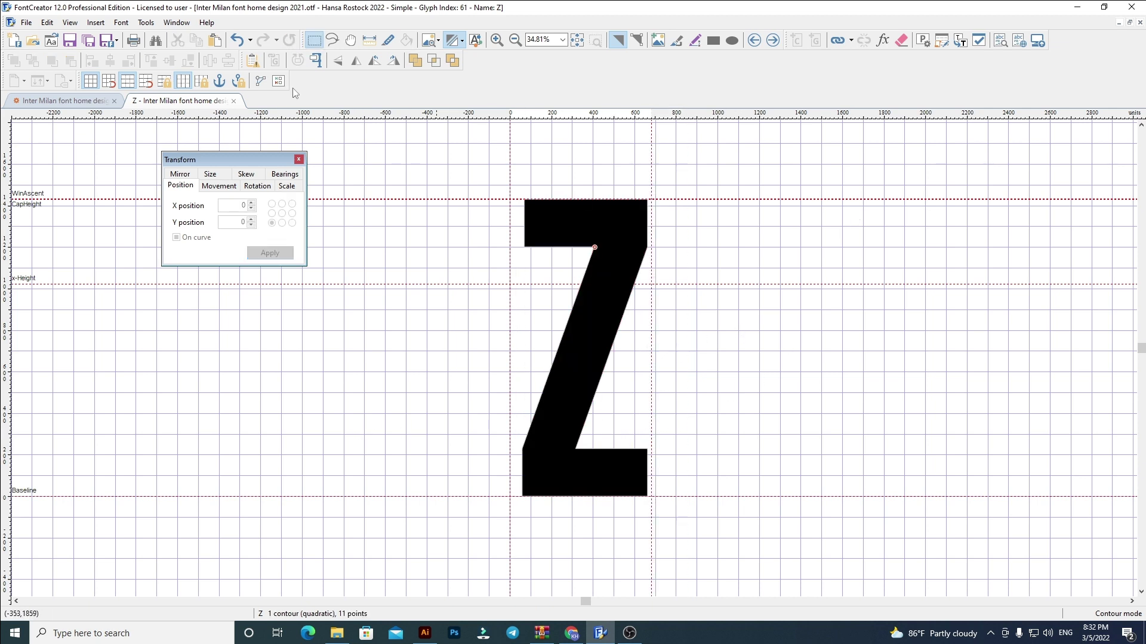
Close the Z glyph, open the zero glyph from the font overview, and clear its old outline.
{"action": "left_click", "coordinate": [233, 101]}
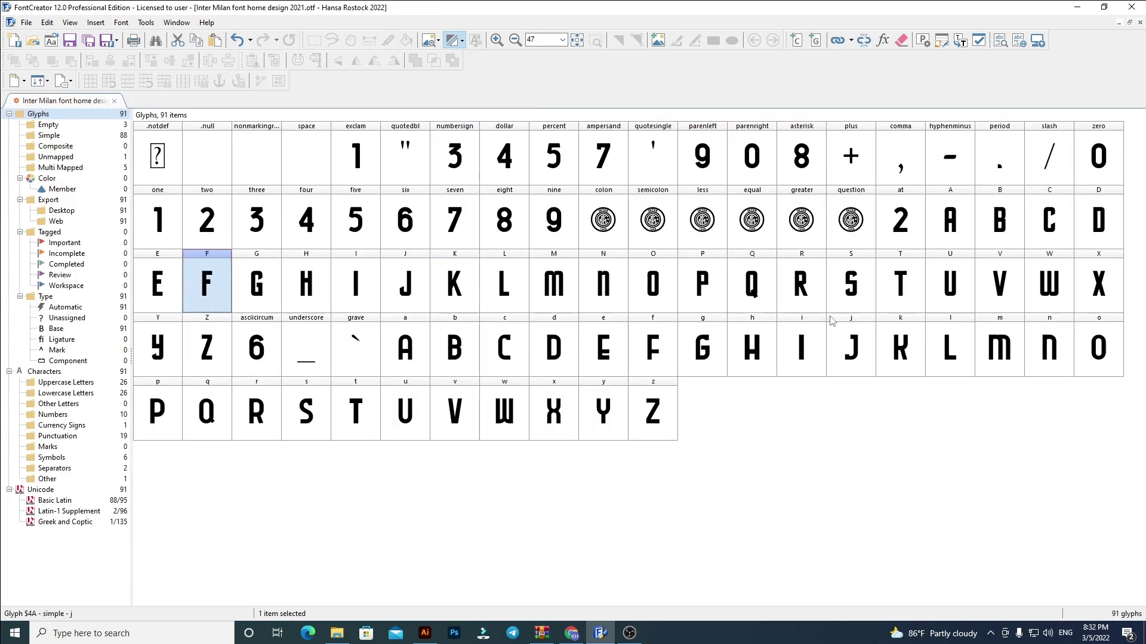
{"action": "double_click", "coordinate": [1097, 154]}
{"action": "scroll", "coordinate": [602, 146], "scroll_direction": "up", "scroll_amount": 5}
{"action": "scroll", "coordinate": [603, 511], "scroll_direction": "up", "scroll_amount": 10}
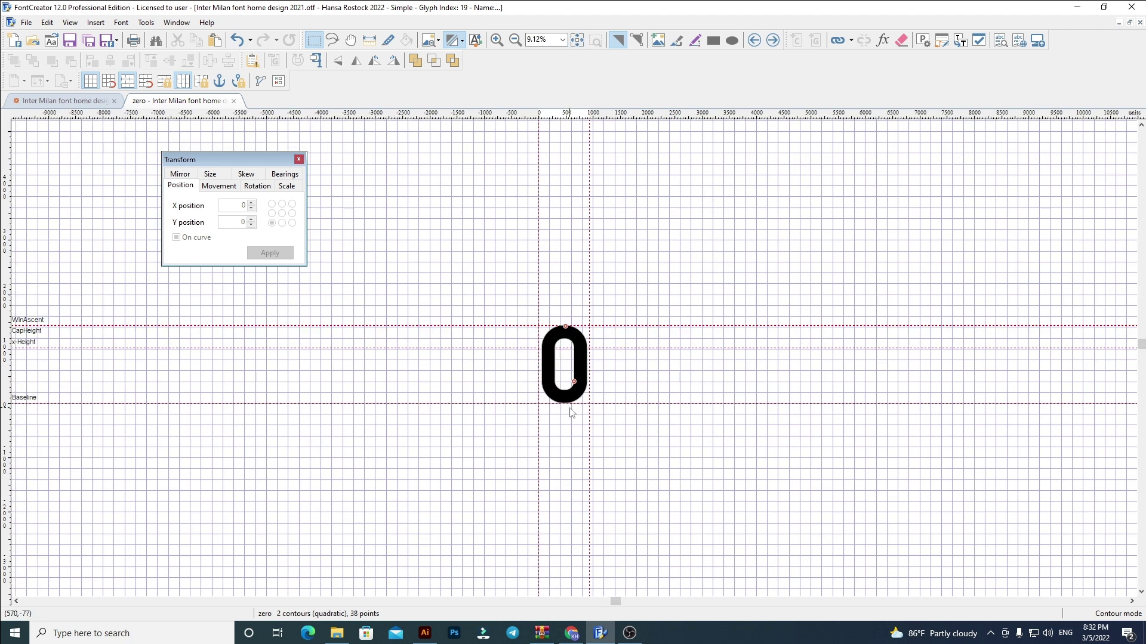
{"action": "key", "text": "ctrl+a"}
{"action": "key", "text": "Delete"}
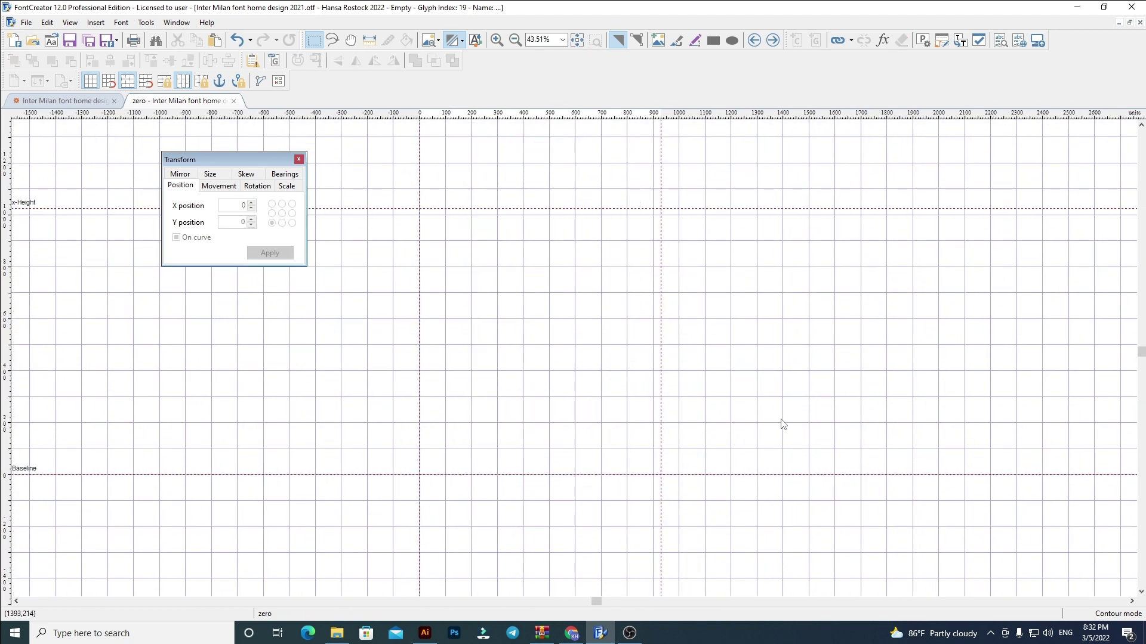
{"action": "left_click_drag", "start_coordinate": [478, 277], "coordinate": [465, 316]}
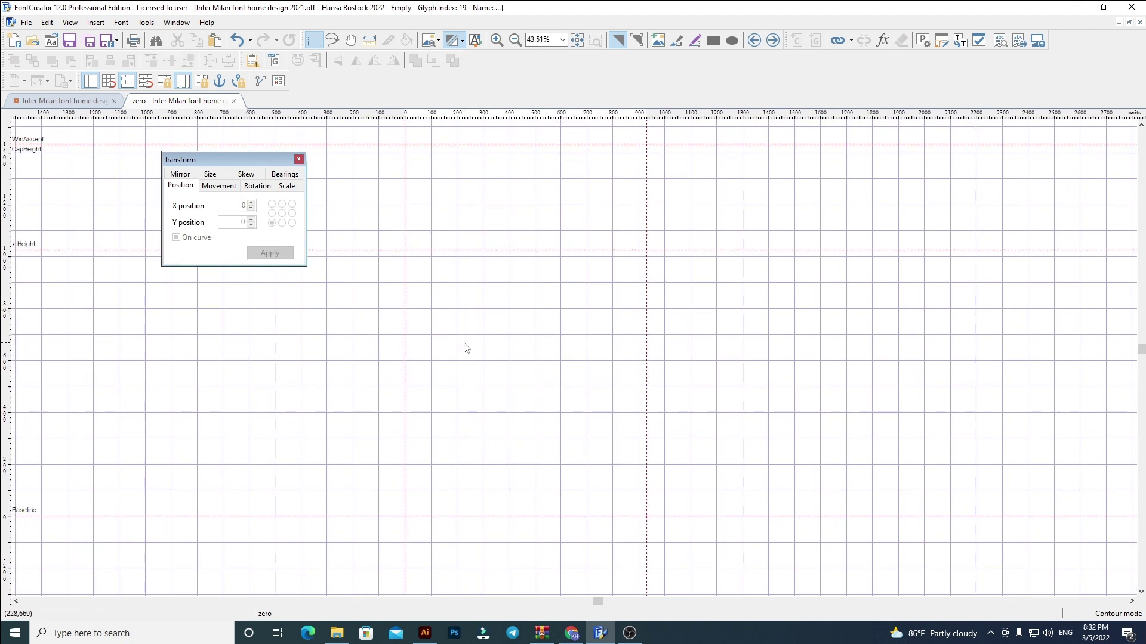
Ungroup the row of digits in the Illustrator artwork and copy the digit 0.
{"action": "left_click", "coordinate": [425, 633]}
{"action": "scroll", "coordinate": [430, 292], "scroll_direction": "down", "scroll_amount": 4}
{"action": "left_click_drag", "start_coordinate": [211, 254], "coordinate": [735, 263]}
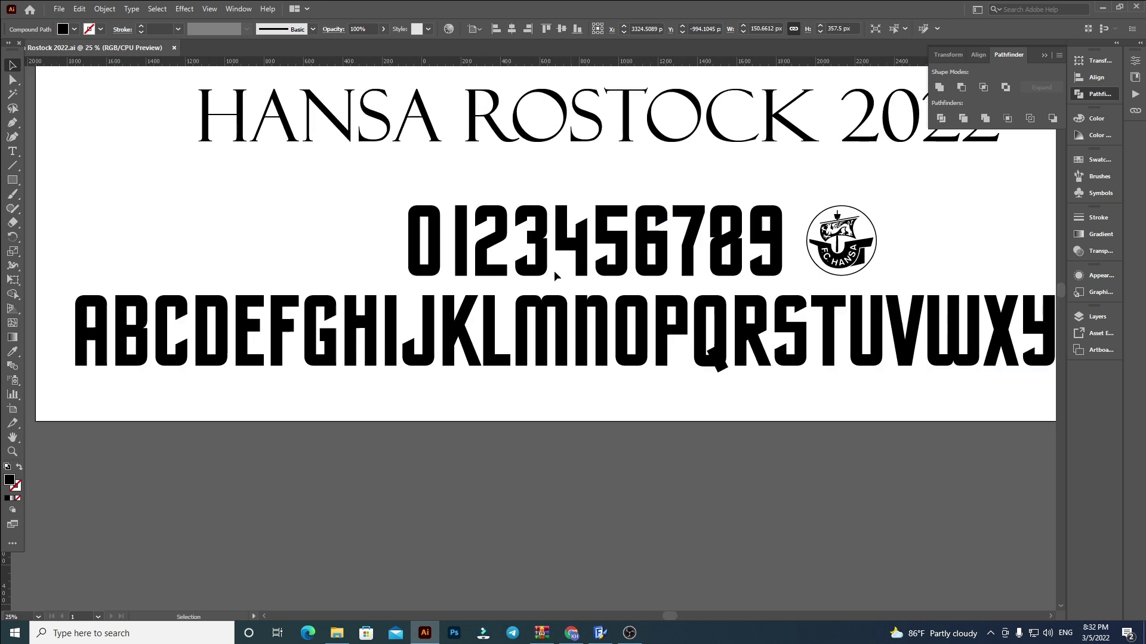
{"action": "scroll", "coordinate": [518, 267], "scroll_direction": "up", "scroll_amount": 3}
{"action": "left_click", "coordinate": [305, 263]}
{"action": "right_click", "coordinate": [308, 227]}
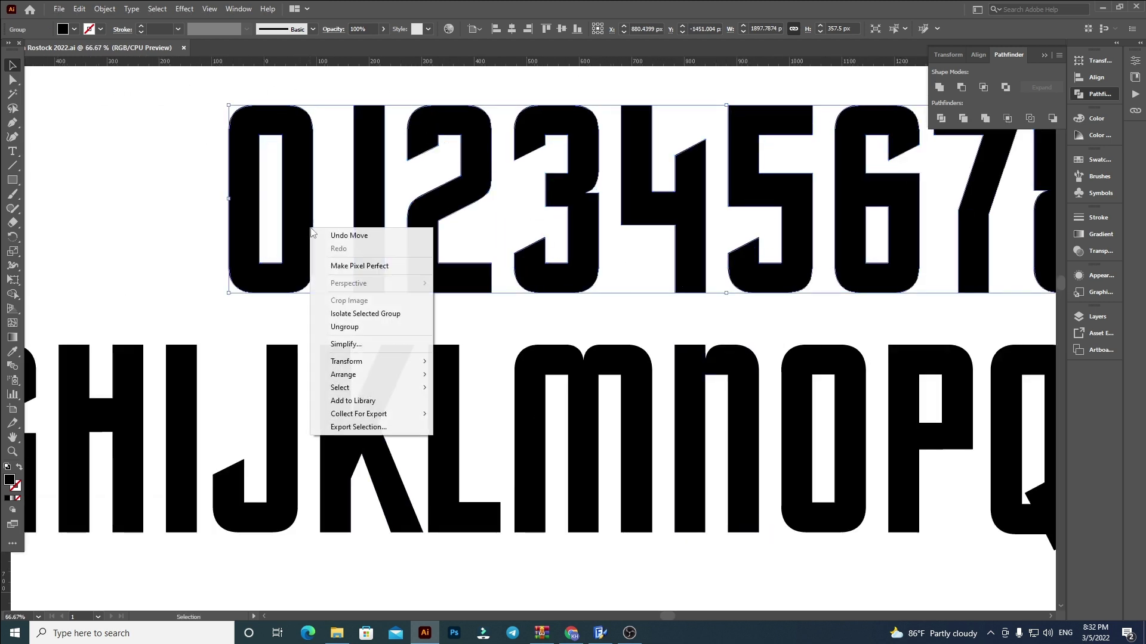
{"action": "left_click", "coordinate": [344, 324]}
{"action": "left_click", "coordinate": [317, 288]}
{"action": "key", "text": "a"}
{"action": "left_click", "coordinate": [302, 268]}
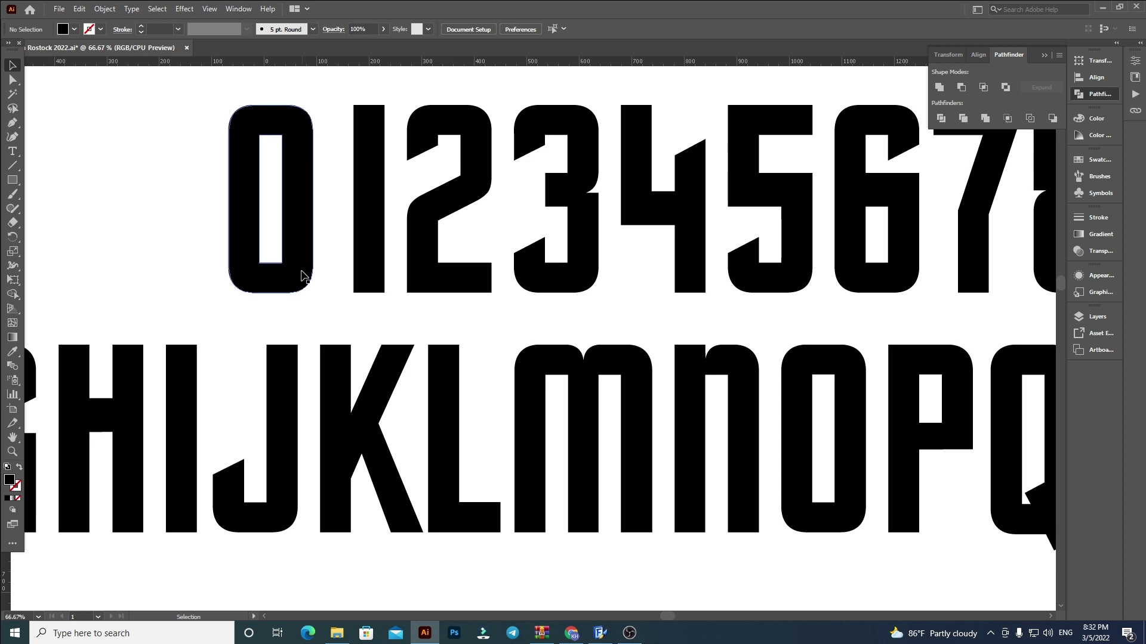
Paste the outline into FontCreator's zero glyph and position it at X 60, Y 0.
{"action": "left_click", "coordinate": [600, 633]}
{"action": "left_click", "coordinate": [227, 224]}
{"action": "key", "text": "ctrl+v"}
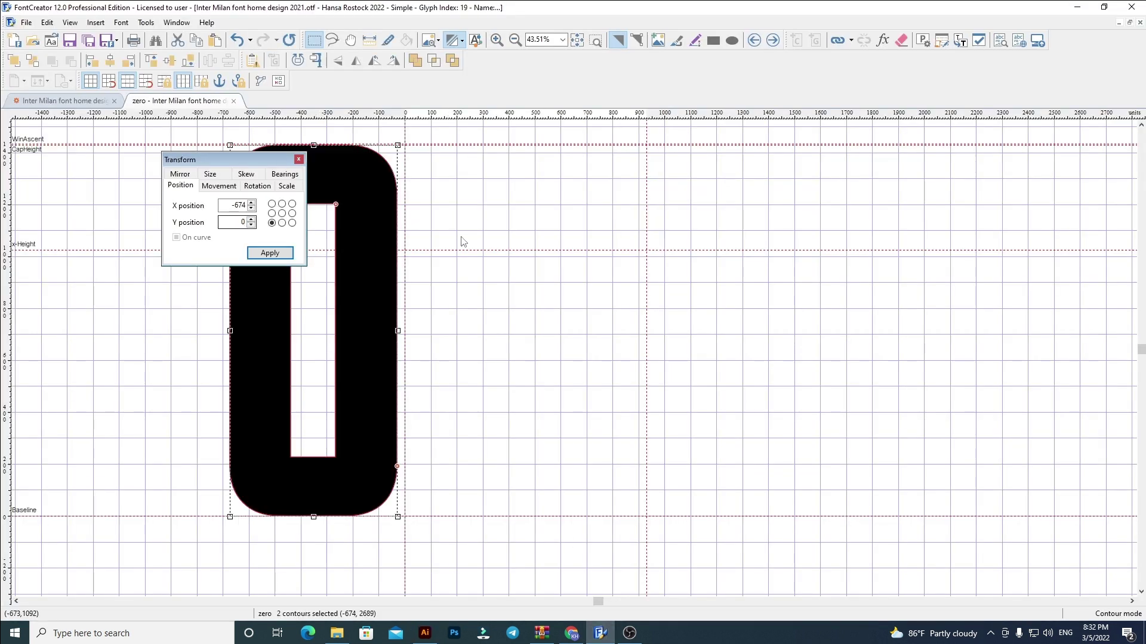
{"action": "double_click", "coordinate": [237, 206]}
{"action": "type", "text": "60"}
{"action": "key", "text": "Return"}
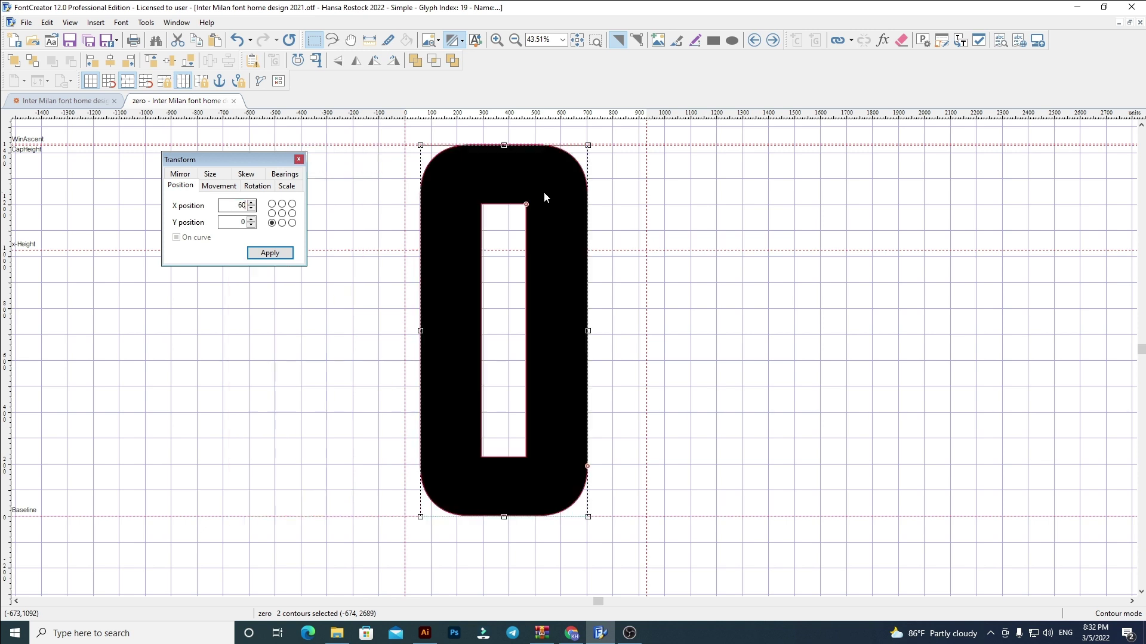
Narrow the zero glyph's width to just past the digit's right edge, and clear the old outline of the glyph one.
{"action": "left_click", "coordinate": [654, 378]}
{"action": "left_click_drag", "start_coordinate": [645, 384], "coordinate": [592, 385]}
{"action": "left_click", "coordinate": [772, 40]}
{"action": "key", "text": "ctrl+a"}
{"action": "key", "text": "Delete"}
Copy the digit 1 from the Illustrator artwork and paste it into FontCreator's glyph one at X 60, Y 0.
{"action": "left_click", "coordinate": [424, 633]}
{"action": "left_click", "coordinate": [373, 248]}
{"action": "left_click", "coordinate": [600, 633]}
{"action": "key", "text": "ctrl+v"}
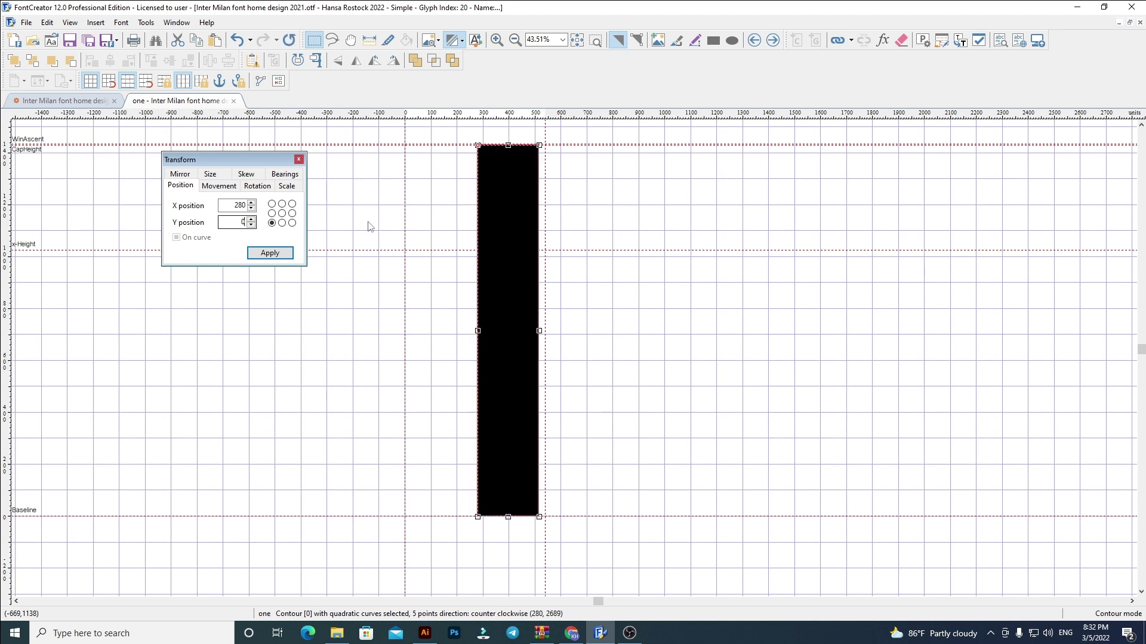
{"action": "type", "text": "60"}
{"action": "key", "text": "Return"}
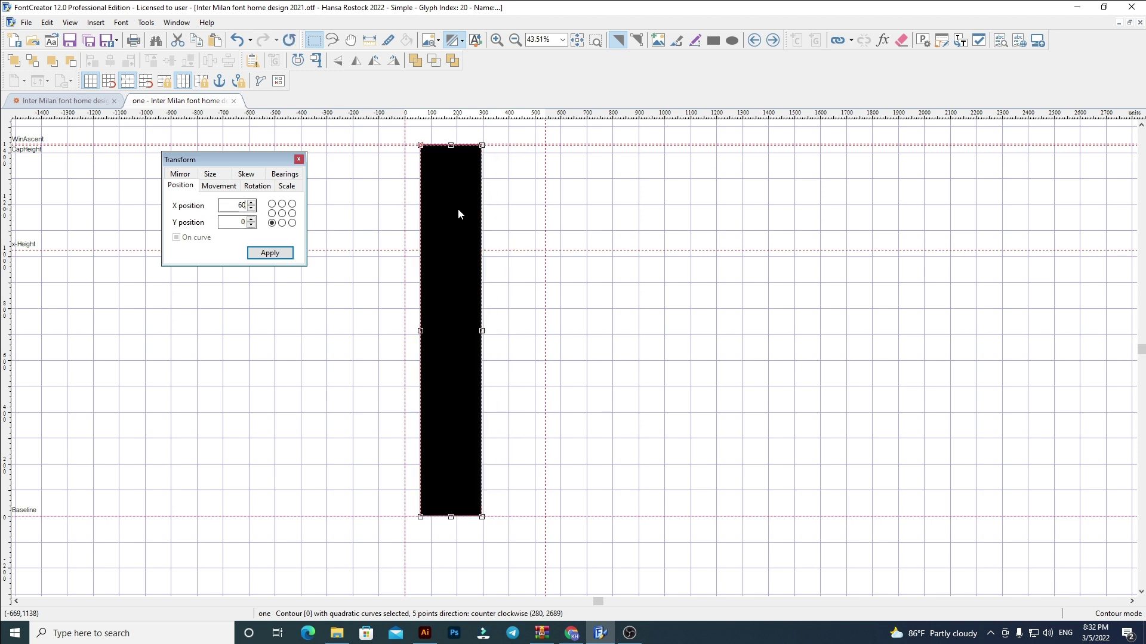
Narrow the width of the glyph one to just past the digit's right edge, and clear the glyph two's old outline.
{"action": "left_click_drag", "start_coordinate": [507, 357], "coordinate": [484, 356]}
{"action": "left_click", "coordinate": [777, 41]}
{"action": "key", "text": "ctrl+a"}
{"action": "key", "text": "Delete"}
Copy the digit 2 from the Illustrator artwork and paste it into FontCreator's glyph two at X 60, Y 0.
{"action": "left_click", "coordinate": [425, 633]}
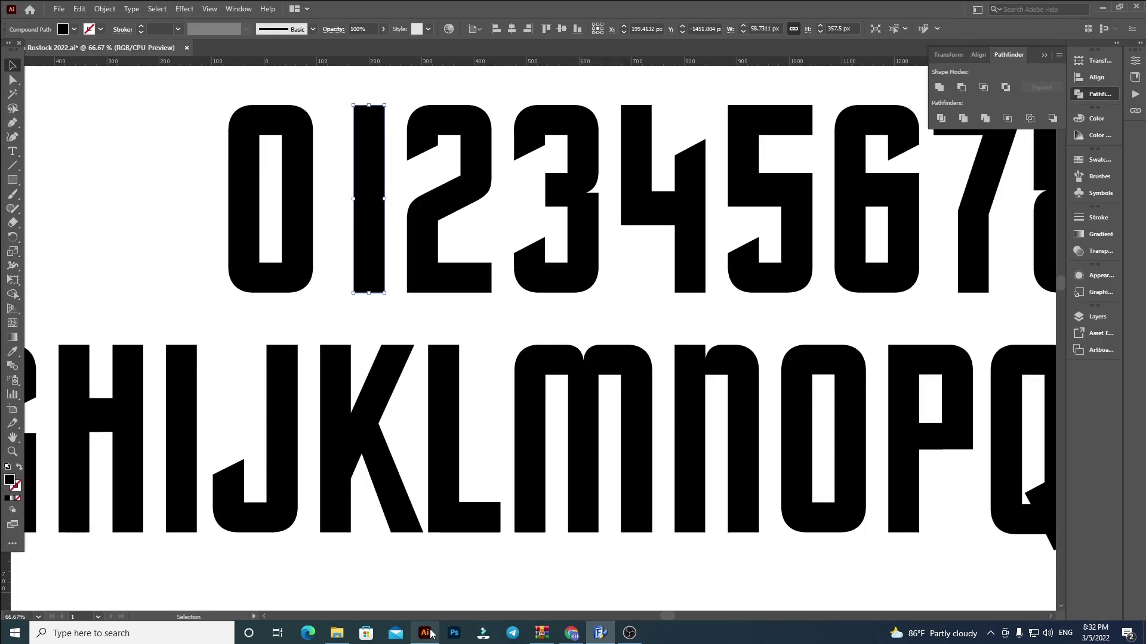
{"action": "left_click", "coordinate": [421, 249]}
{"action": "left_click_drag", "start_coordinate": [604, 243], "coordinate": [267, 251]}
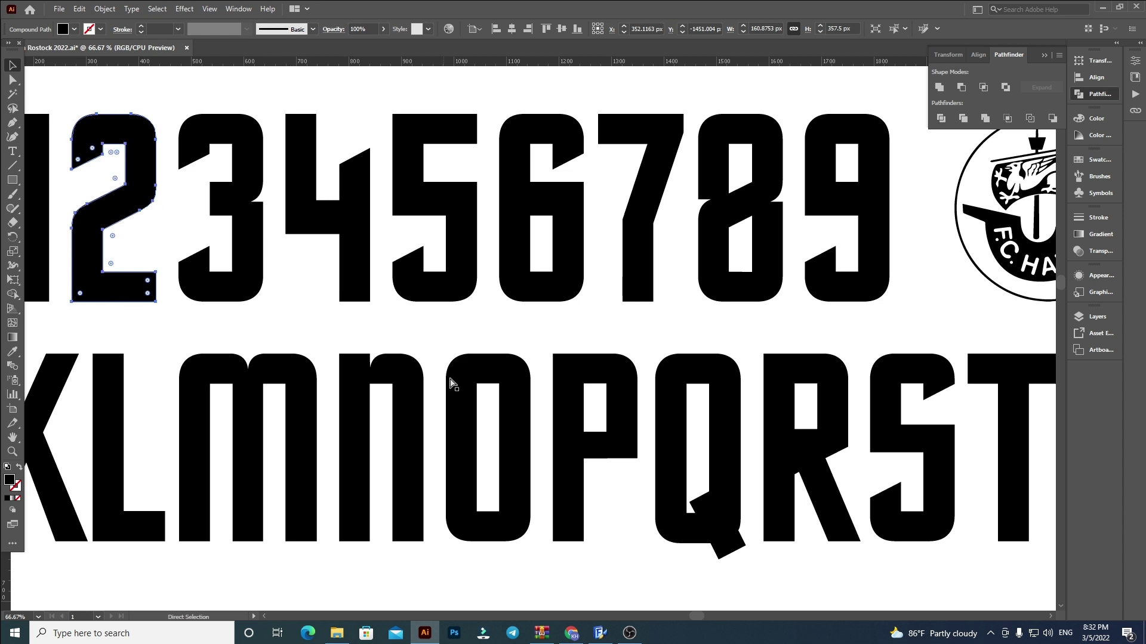
{"action": "left_click", "coordinate": [600, 633]}
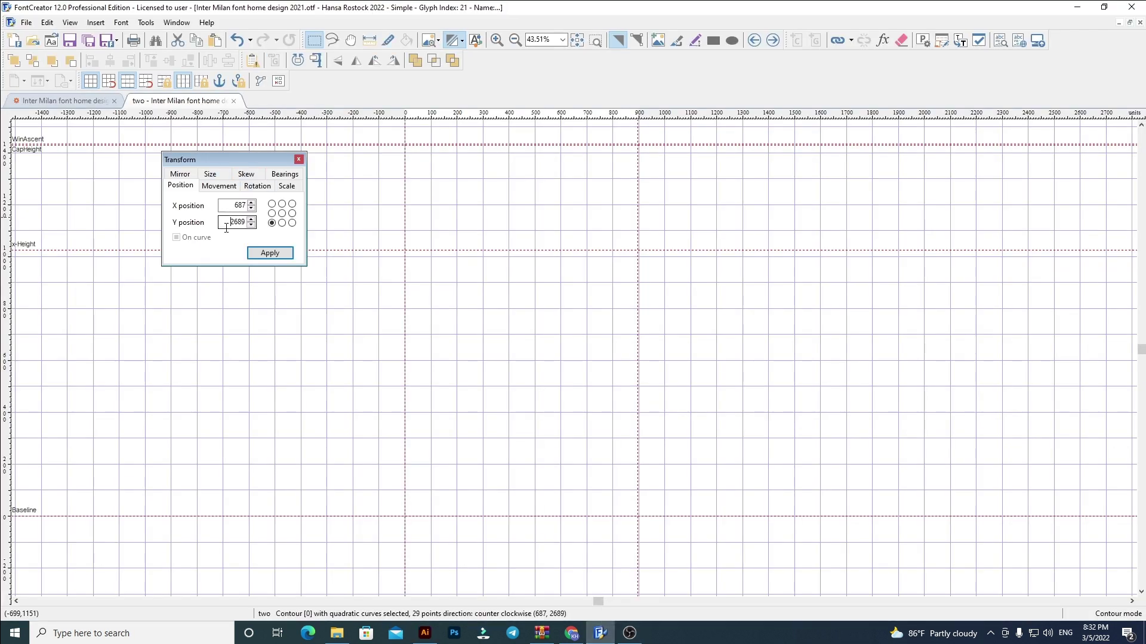
{"action": "key", "text": "ctrl+v"}
{"action": "key", "text": "shift+Tab"}
{"action": "type", "text": "60"}
{"action": "key", "text": "Return"}
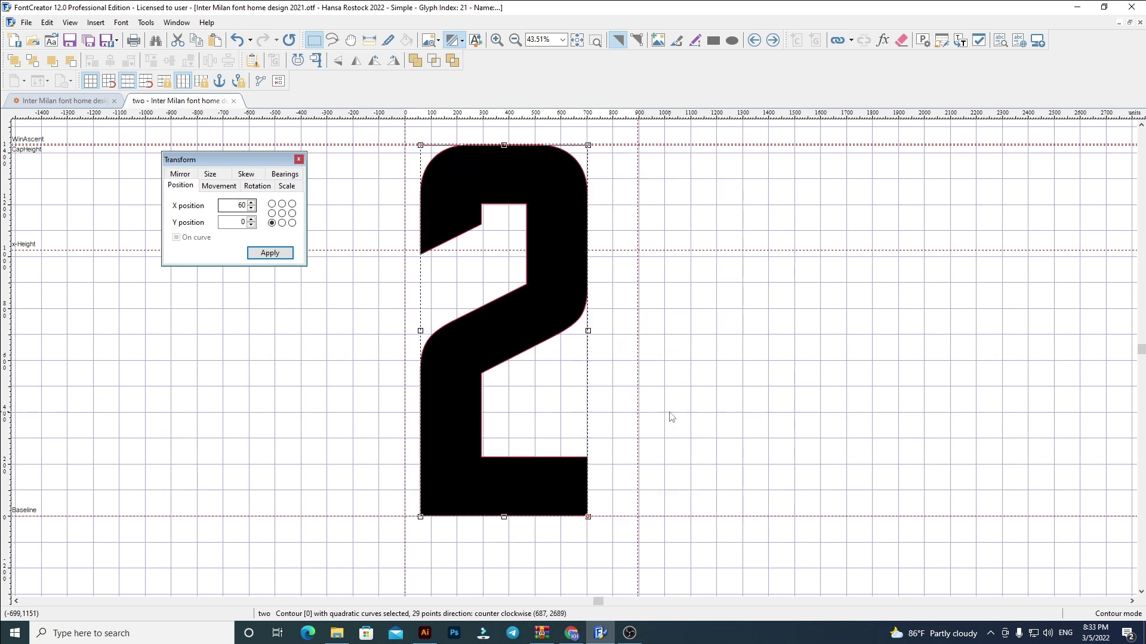
Narrow the width of the glyph two to just past the digit's right edge, and clear the glyph three's old outline.
{"action": "left_click", "coordinate": [644, 430]}
{"action": "left_click_drag", "start_coordinate": [638, 422], "coordinate": [590, 410]}
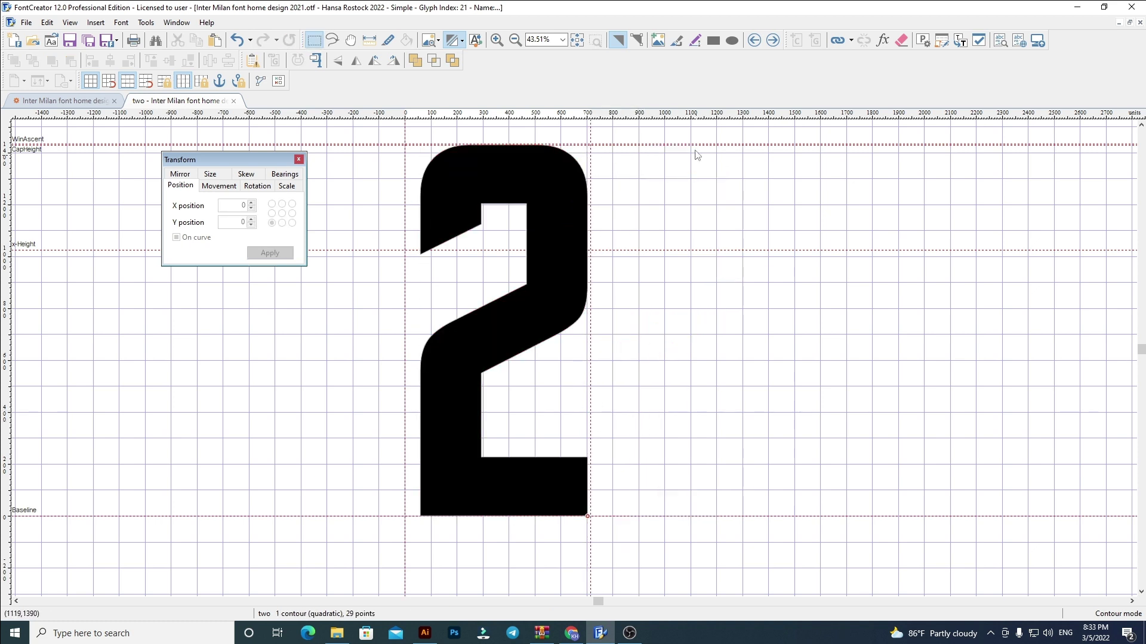
{"action": "left_click", "coordinate": [772, 40]}
{"action": "key", "text": "ctrl+a"}
{"action": "key", "text": "Delete"}
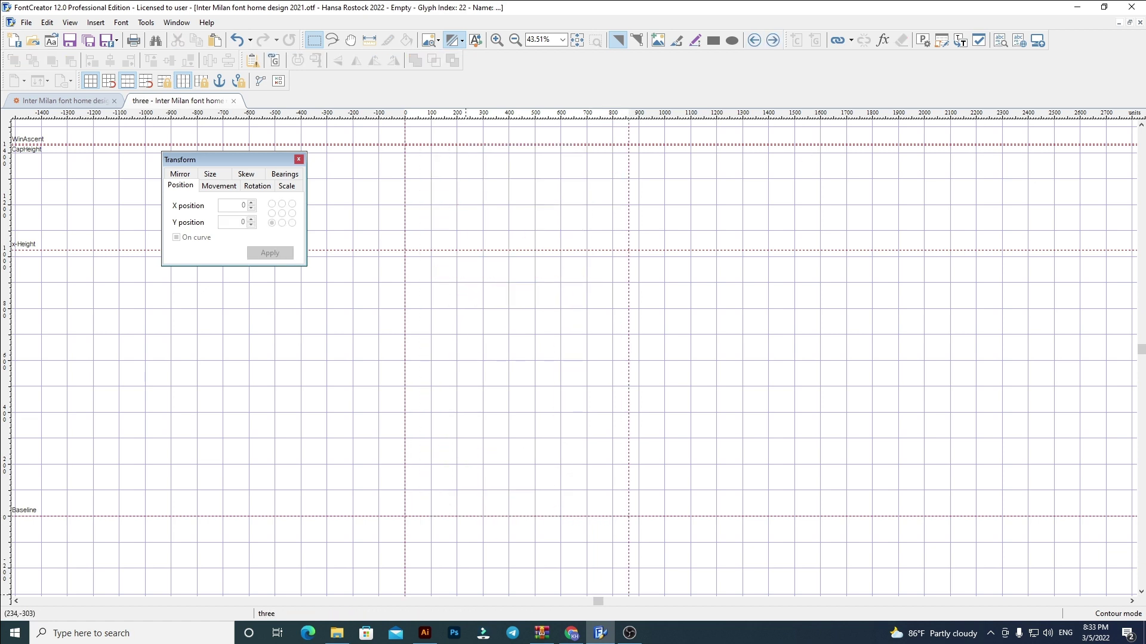
Copy the digit 3 from the Illustrator artwork and paste it into FontCreator's glyph three at X 60, Y 0.
{"action": "left_click", "coordinate": [424, 633]}
{"action": "left_click", "coordinate": [227, 245]}
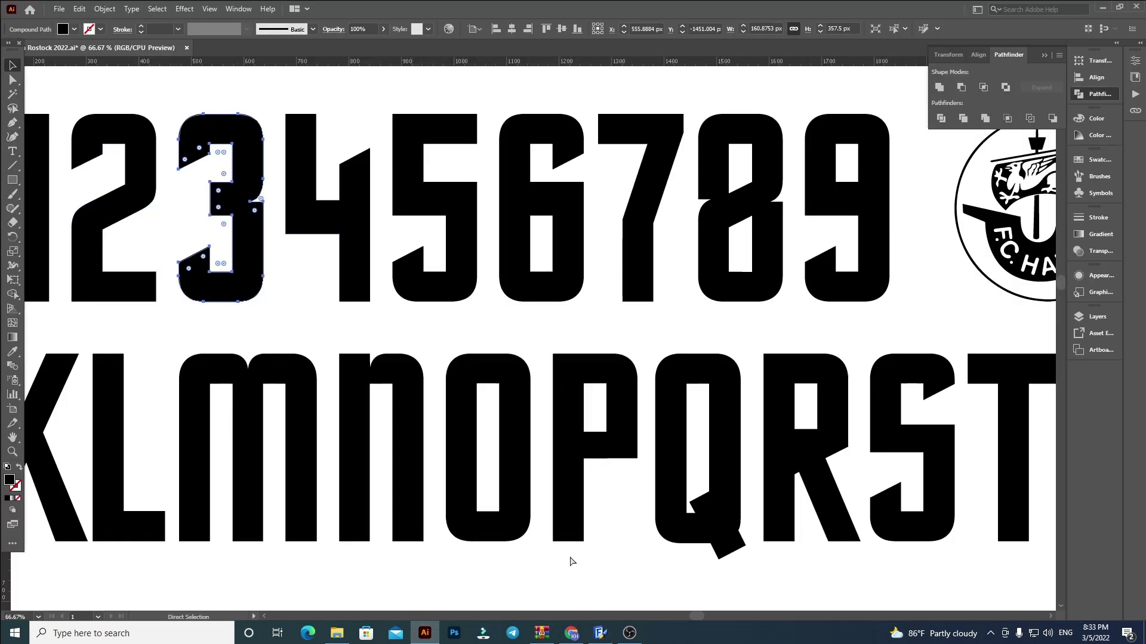
{"action": "left_click", "coordinate": [601, 633]}
{"action": "key", "text": "ctrl+v"}
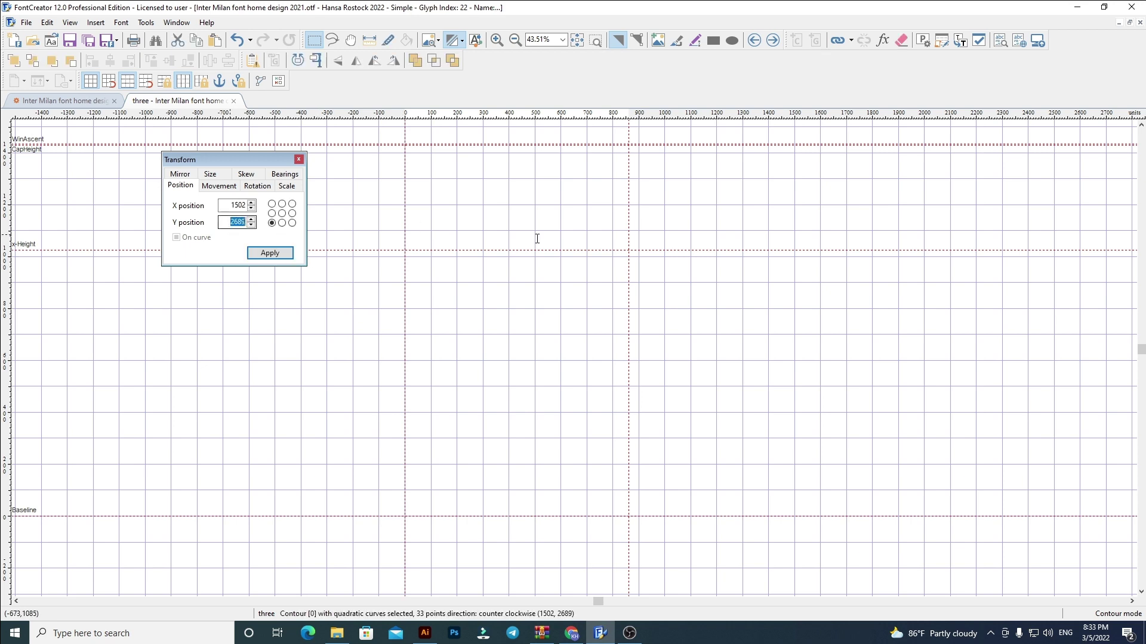
{"action": "double_click", "coordinate": [225, 207]}
{"action": "type", "text": "60"}
Narrow the width of the glyph three to just past the digit's right edge, and clear the glyph four's old outline.
{"action": "left_click", "coordinate": [728, 274]}
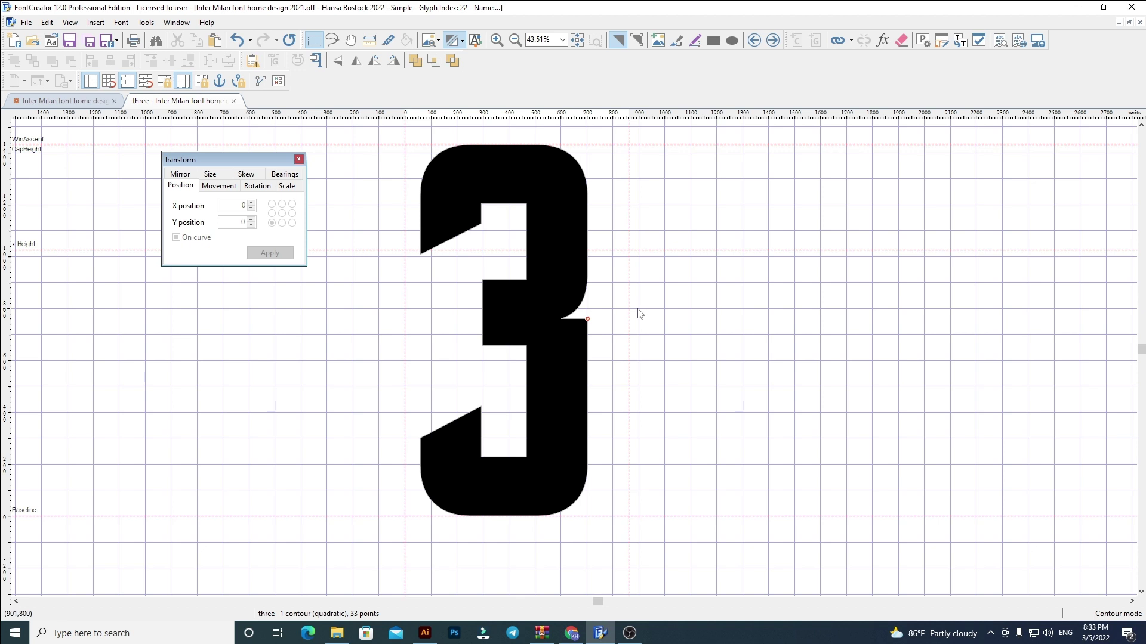
{"action": "left_click_drag", "start_coordinate": [626, 303], "coordinate": [591, 311]}
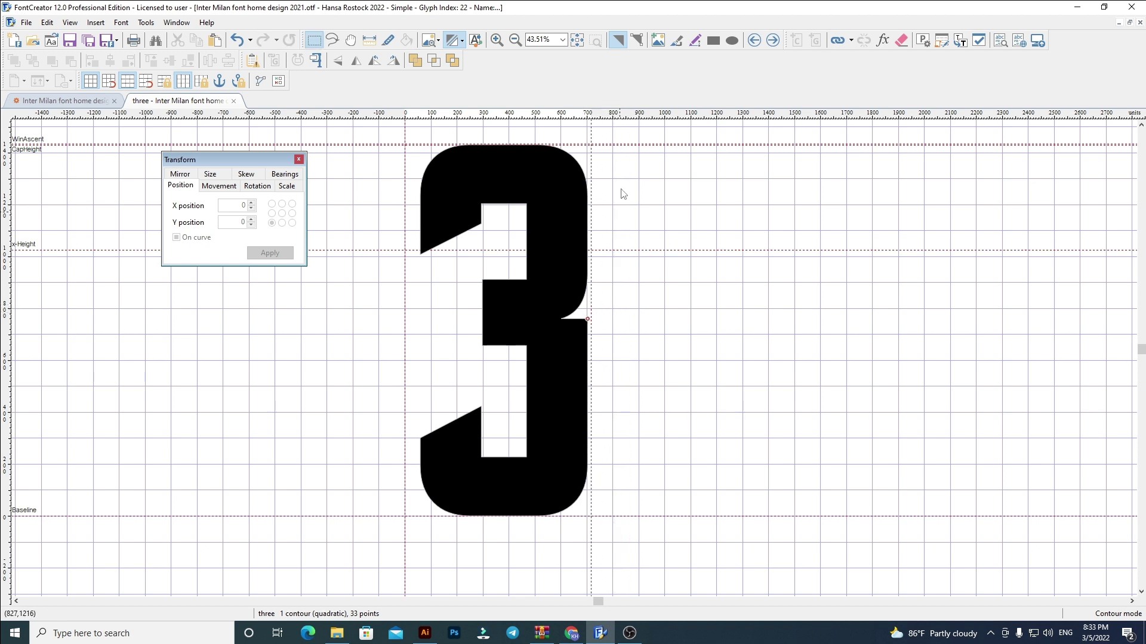
{"action": "left_click", "coordinate": [757, 41]}
{"action": "key", "text": "ctrl+a"}
{"action": "key", "text": "Delete"}
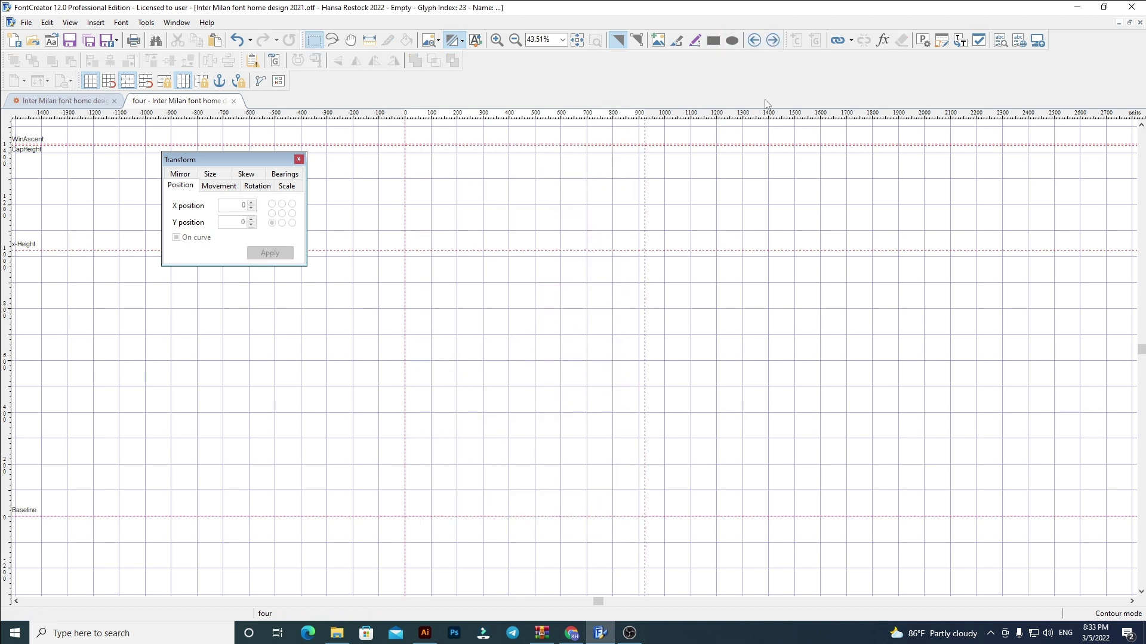
Copy the digit 4 from the Illustrator artwork and paste it into FontCreator's glyph four at X 60, Y 0.
{"action": "left_click", "coordinate": [425, 632]}
{"action": "left_click", "coordinate": [361, 286]}
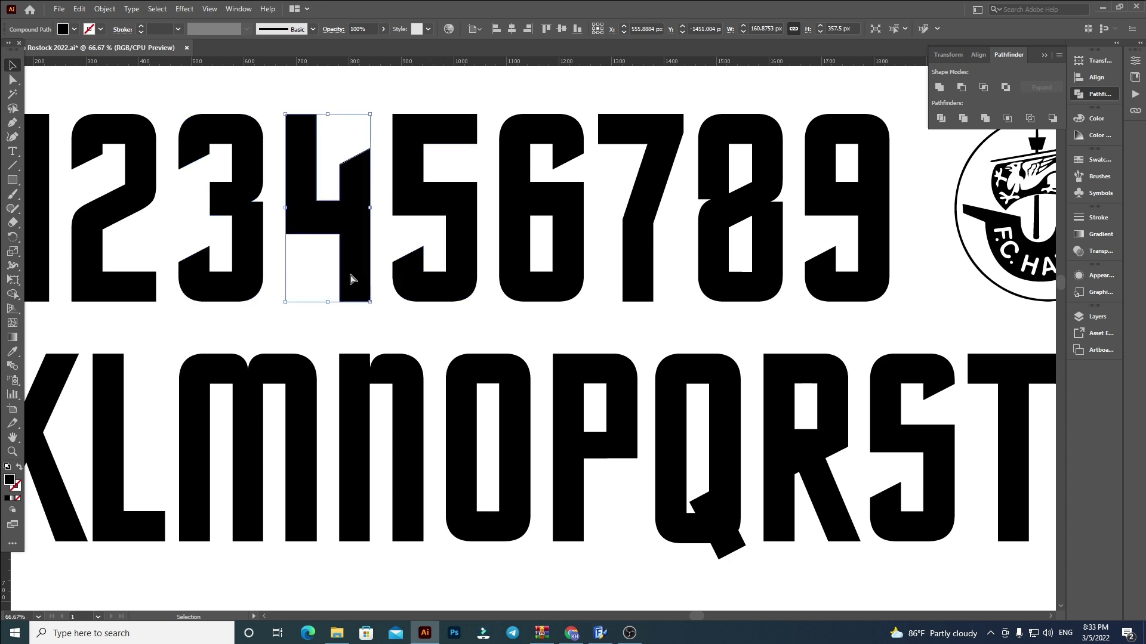
{"action": "key", "text": "ctrl+c"}
{"action": "left_click", "coordinate": [600, 633]}
{"action": "key", "text": "ctrl+v"}
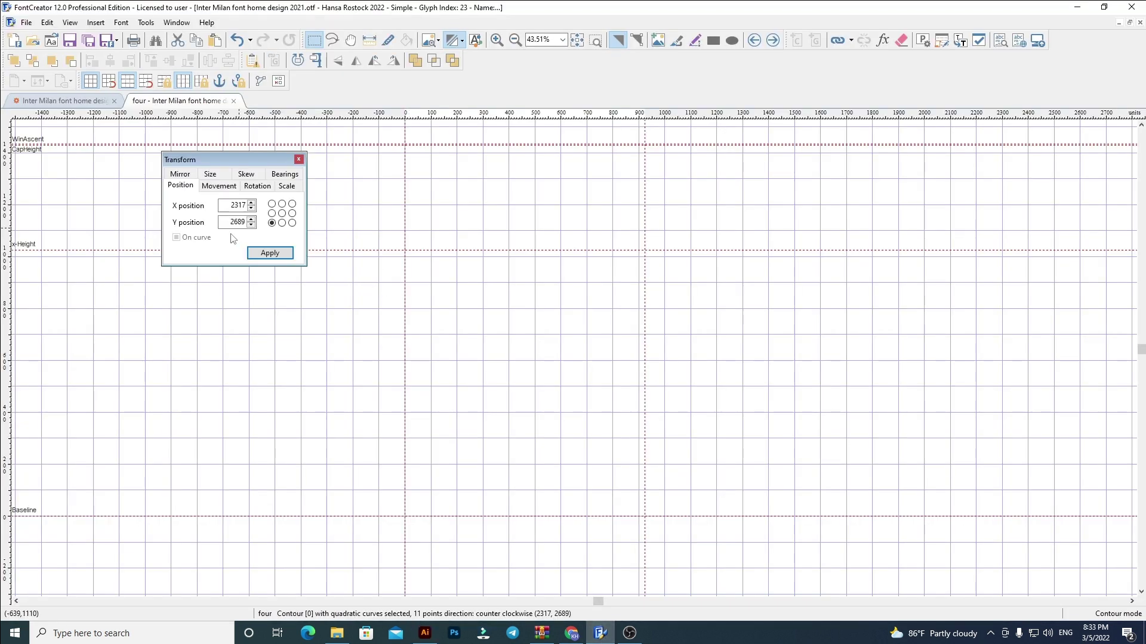
{"action": "type", "text": "0"}
{"action": "key", "text": "Return"}
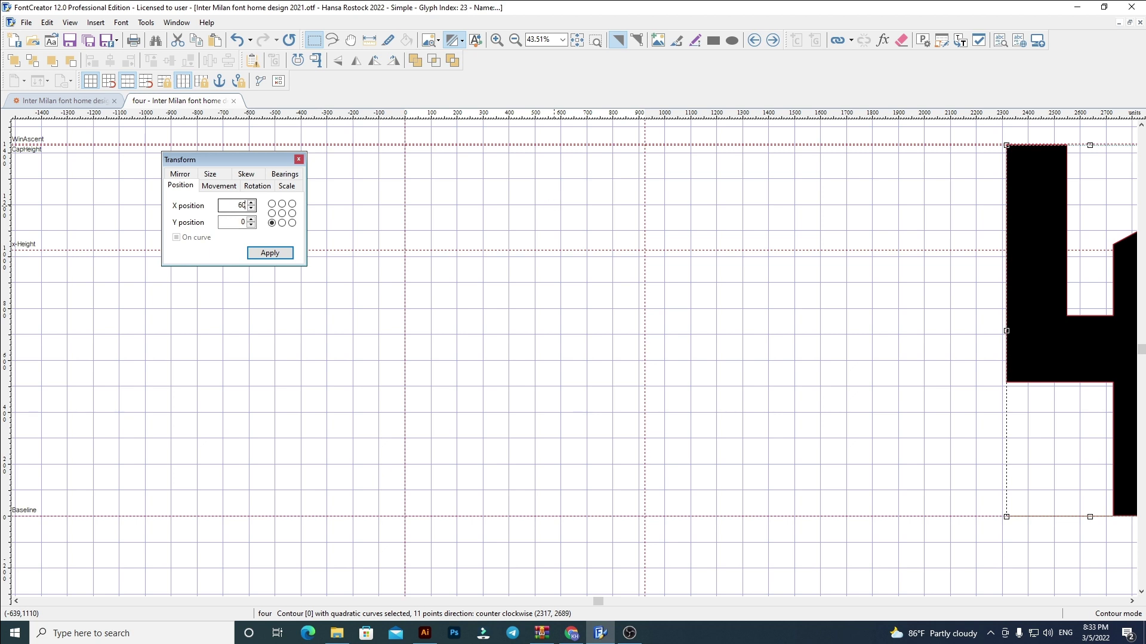
{"action": "key", "text": "Return"}
Narrow the width of the glyph four to just past the digit's right edge, and clear the glyph five's old outline.
{"action": "left_click", "coordinate": [648, 328]}
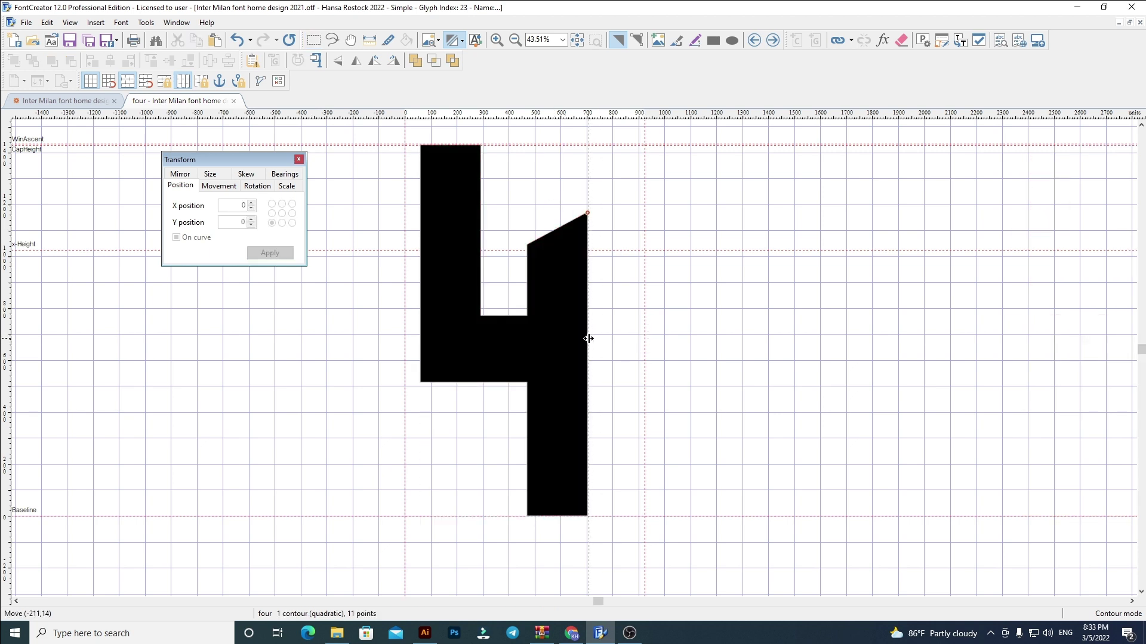
{"action": "left_click_drag", "start_coordinate": [589, 337], "coordinate": [592, 336]}
{"action": "left_click", "coordinate": [774, 41]}
{"action": "key", "text": "ctrl+a"}
{"action": "key", "text": "Delete"}
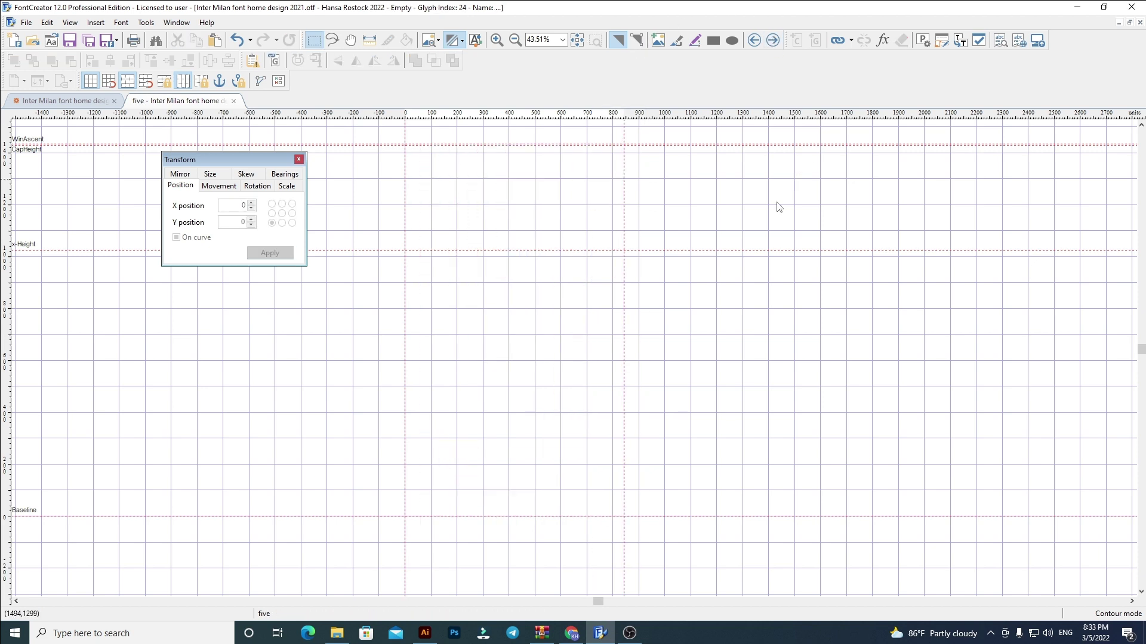
Copy the digit 5 from the Illustrator artwork and paste it into FontCreator's glyph five at X 60, Y 0.
{"action": "left_click", "coordinate": [425, 634]}
{"action": "left_click", "coordinate": [443, 285]}
{"action": "key", "text": "ctrl+c"}
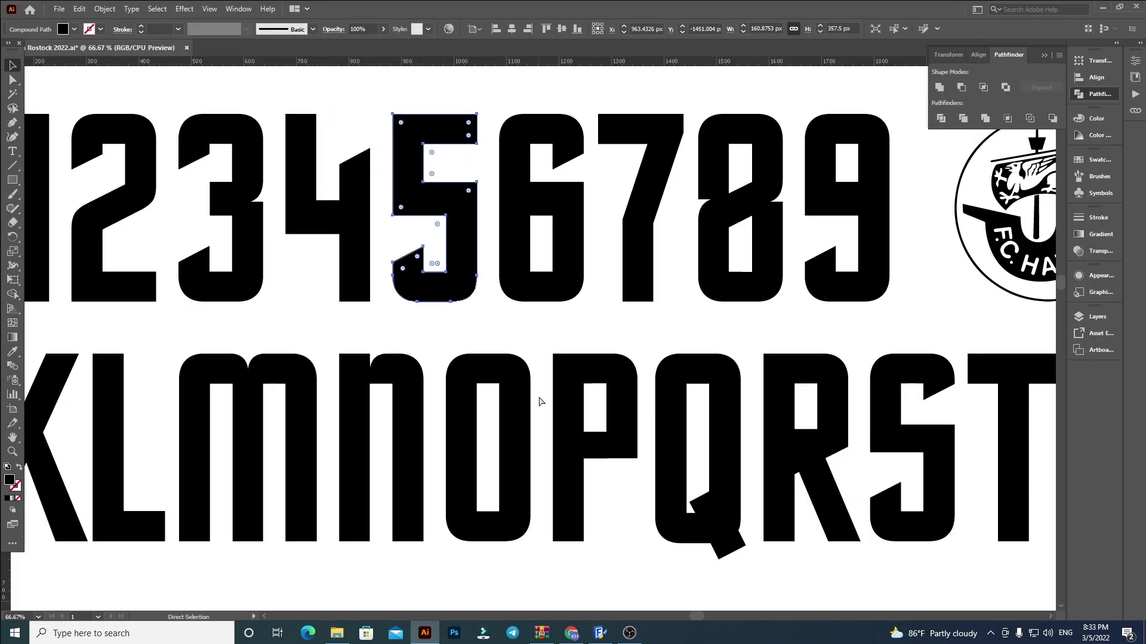
{"action": "left_click", "coordinate": [600, 631]}
{"action": "key", "text": "ctrl+v"}
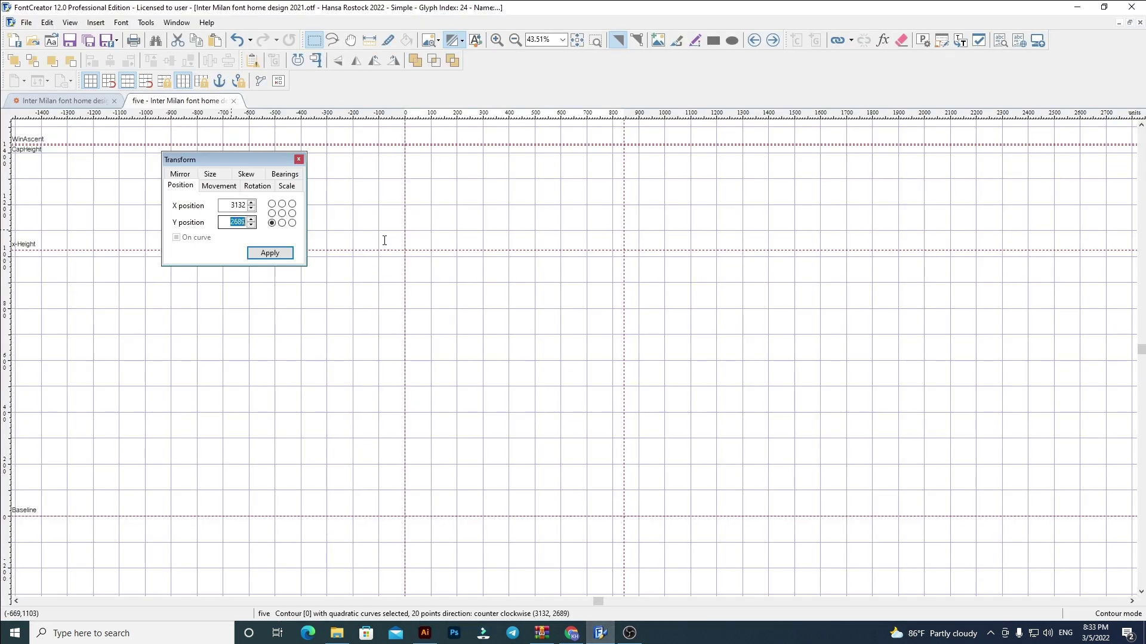
{"action": "double_click", "coordinate": [221, 209]}
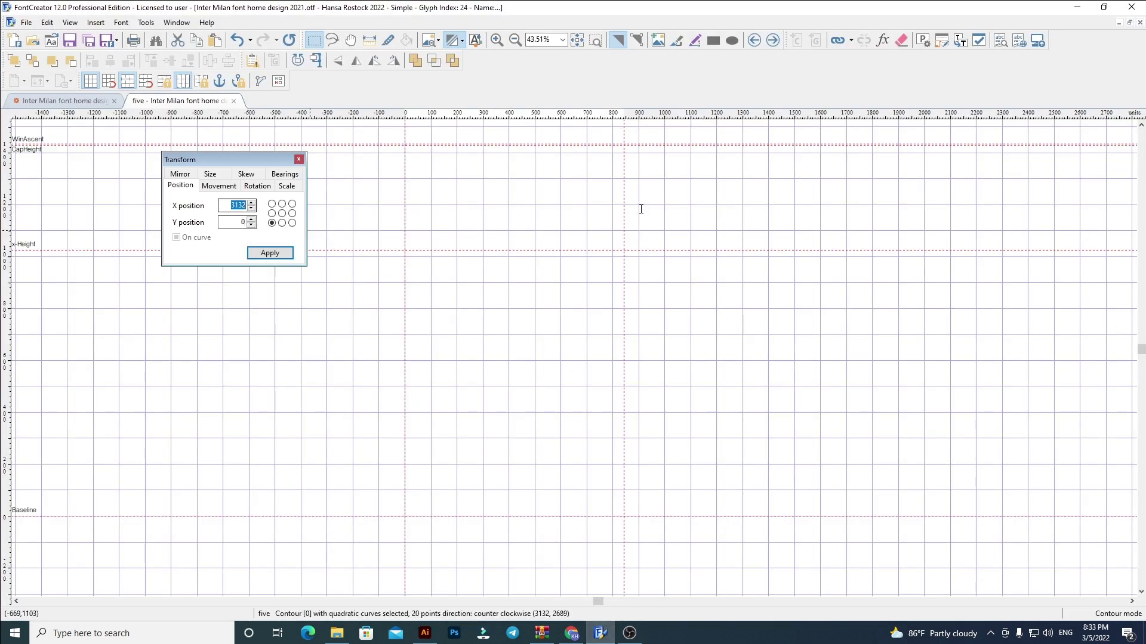
{"action": "key", "text": "Return"}
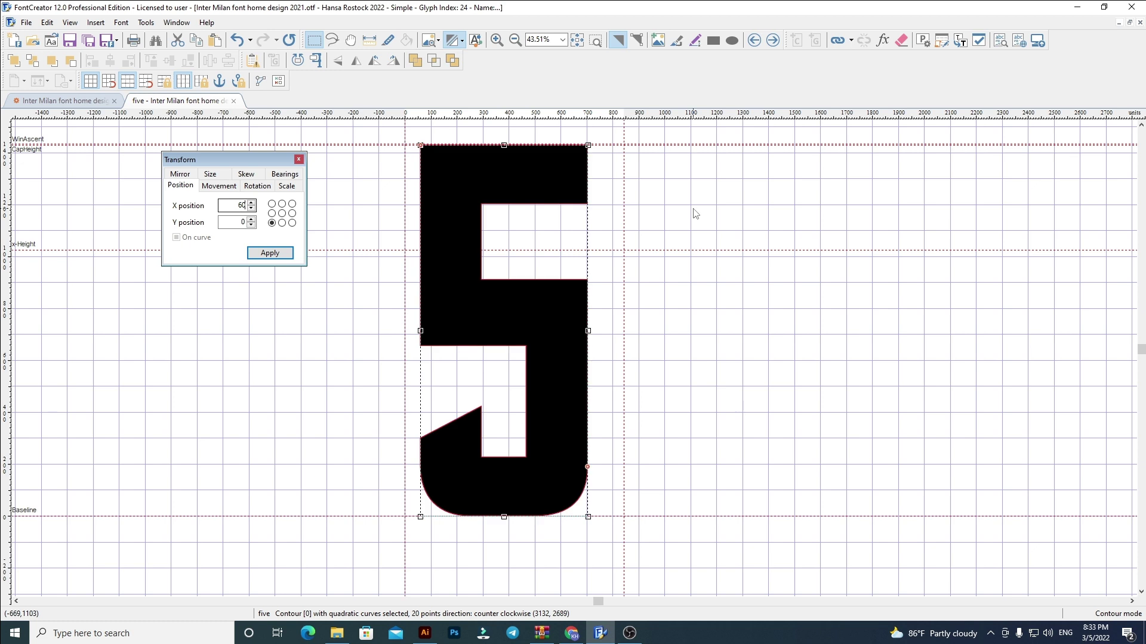
Narrow the width of the glyph five to just past the digit's right edge, and clear the glyph six's old outline.
{"action": "left_click", "coordinate": [608, 357]}
{"action": "left_click_drag", "start_coordinate": [624, 349], "coordinate": [592, 354]}
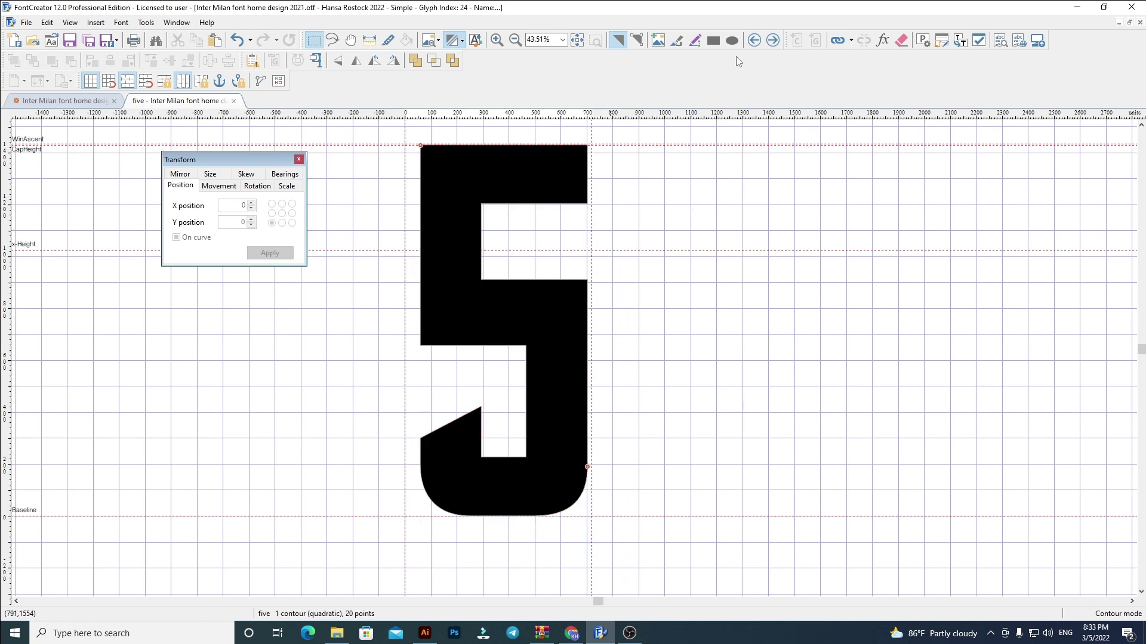
{"action": "left_click", "coordinate": [773, 40]}
{"action": "key", "text": "ctrl+a"}
{"action": "key", "text": "Delete"}
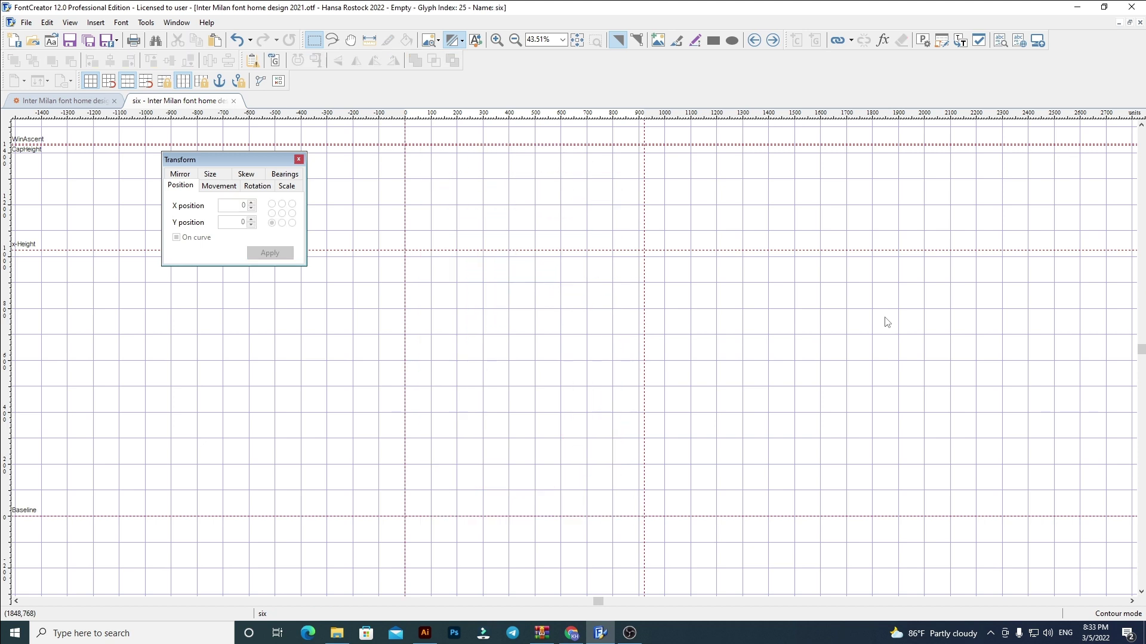
Copy the digit 6 from the Illustrator artwork and paste it into FontCreator's glyph six at X 60, Y 0.
{"action": "left_click", "coordinate": [425, 633]}
{"action": "scroll", "coordinate": [261, 309], "scroll_direction": "right", "scroll_amount": 3}
{"action": "left_click", "coordinate": [261, 286]}
{"action": "key", "text": "ctrl+c"}
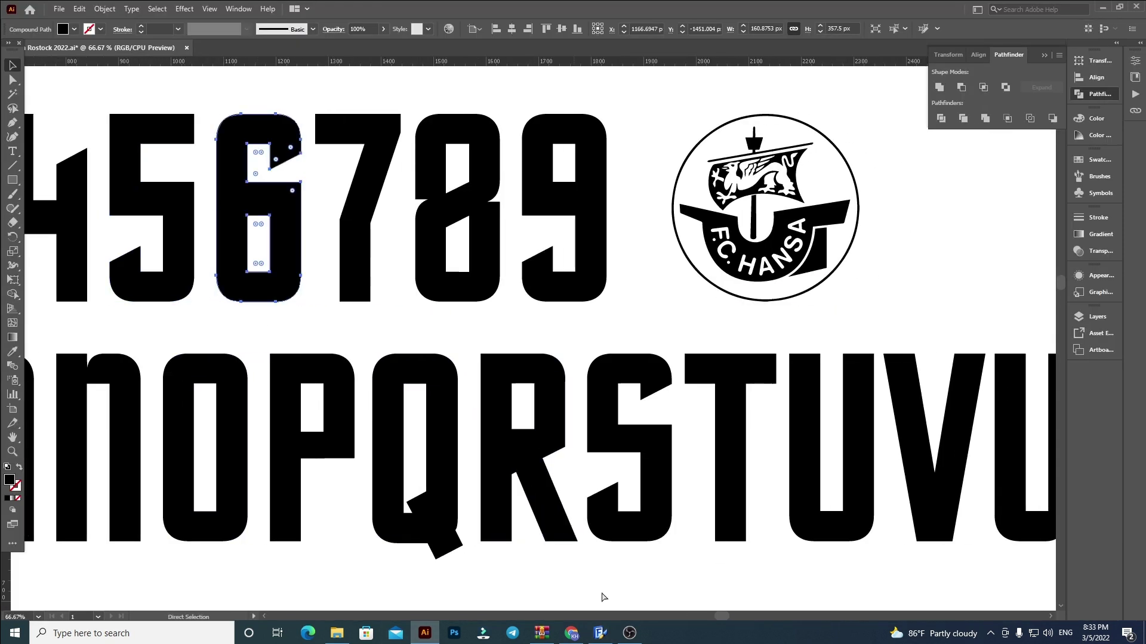
{"action": "left_click", "coordinate": [600, 633]}
{"action": "key", "text": "ctrl+v"}
{"action": "double_click", "coordinate": [242, 222]}
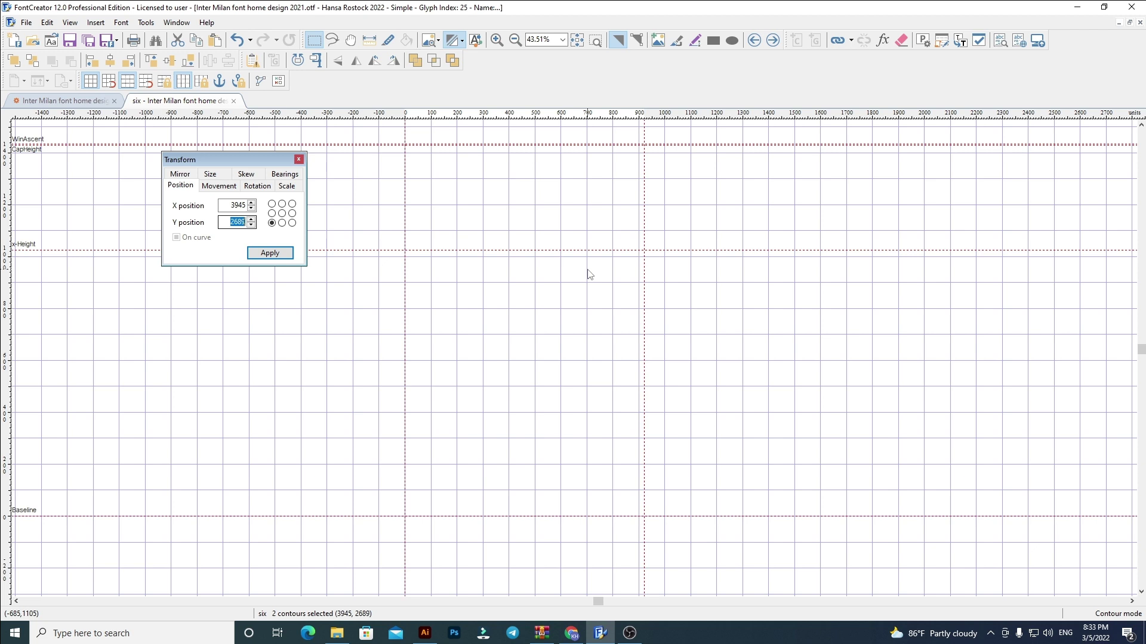
{"action": "left_click", "coordinate": [278, 249]}
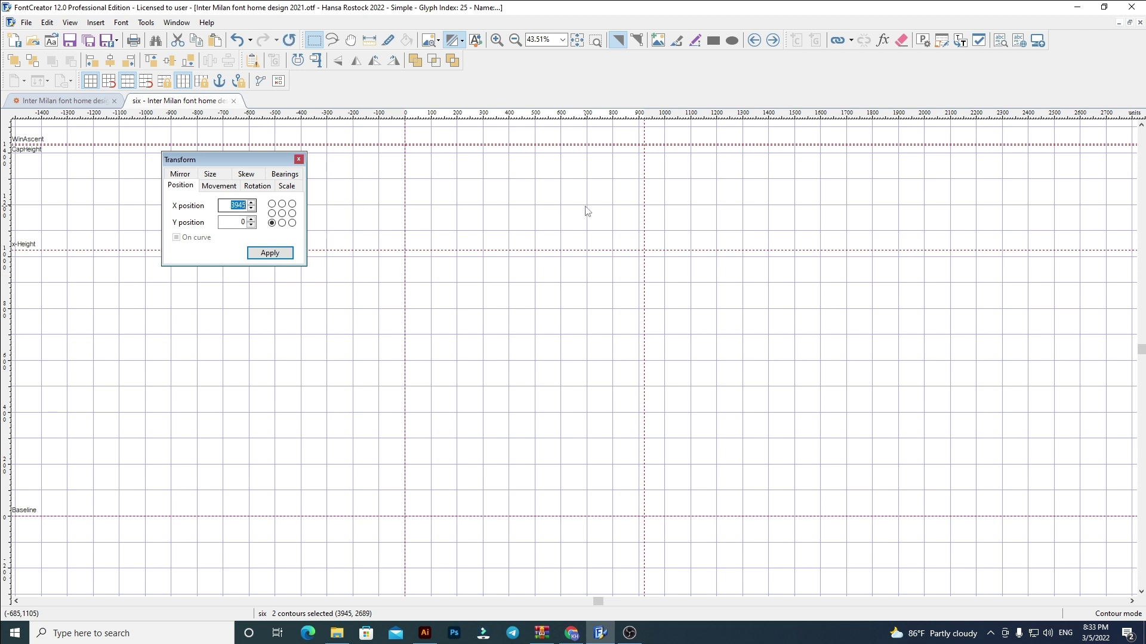
{"action": "key", "text": "Return"}
Narrow the width of the glyph six to just past the digit's right edge, and clear the glyph seven's old outline.
{"action": "left_click_drag", "start_coordinate": [642, 332], "coordinate": [592, 333]}
{"action": "left_click", "coordinate": [773, 40]}
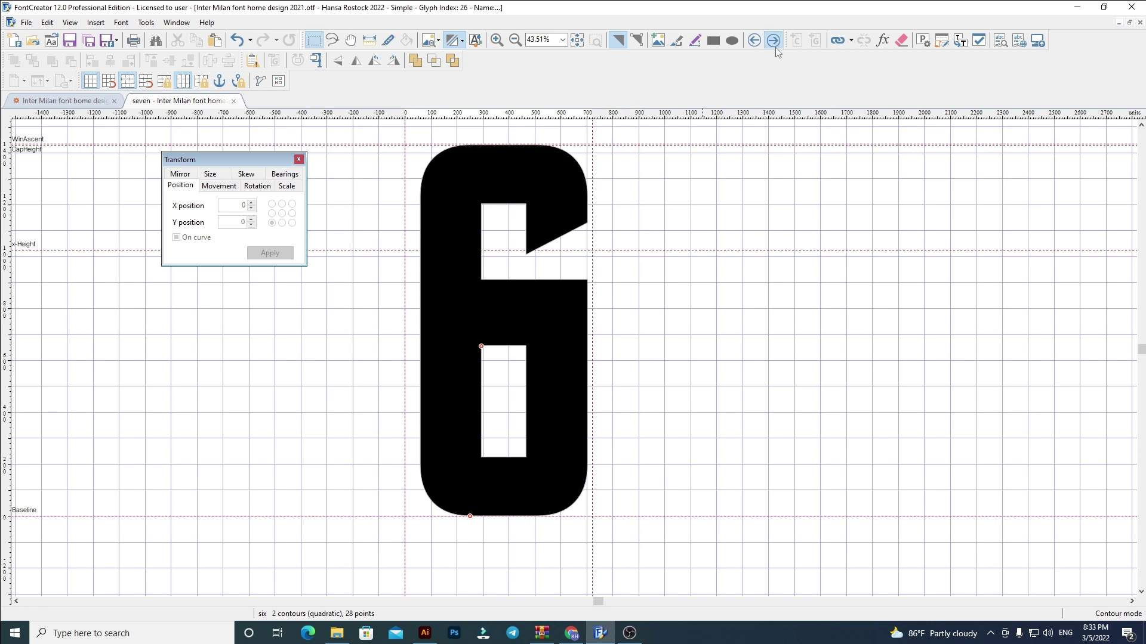
{"action": "key", "text": "ctrl+a"}
{"action": "key", "text": "Delete"}
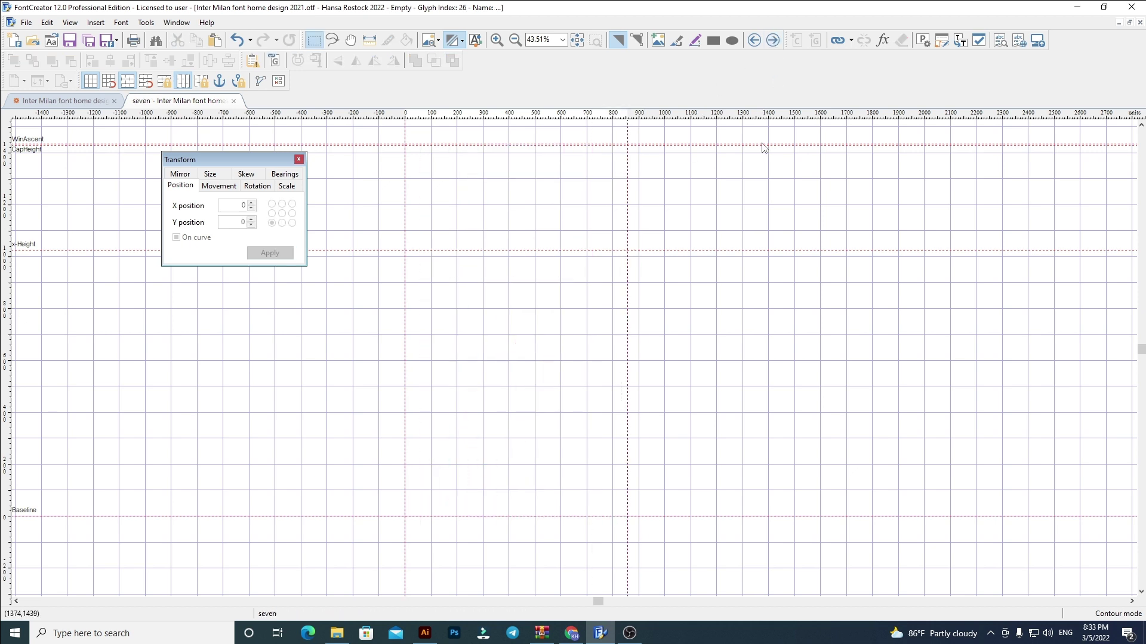
Copy the digit 7 from the Illustrator artwork and paste it into FontCreator's glyph seven at X 60, Y 0.
{"action": "left_click", "coordinate": [425, 633]}
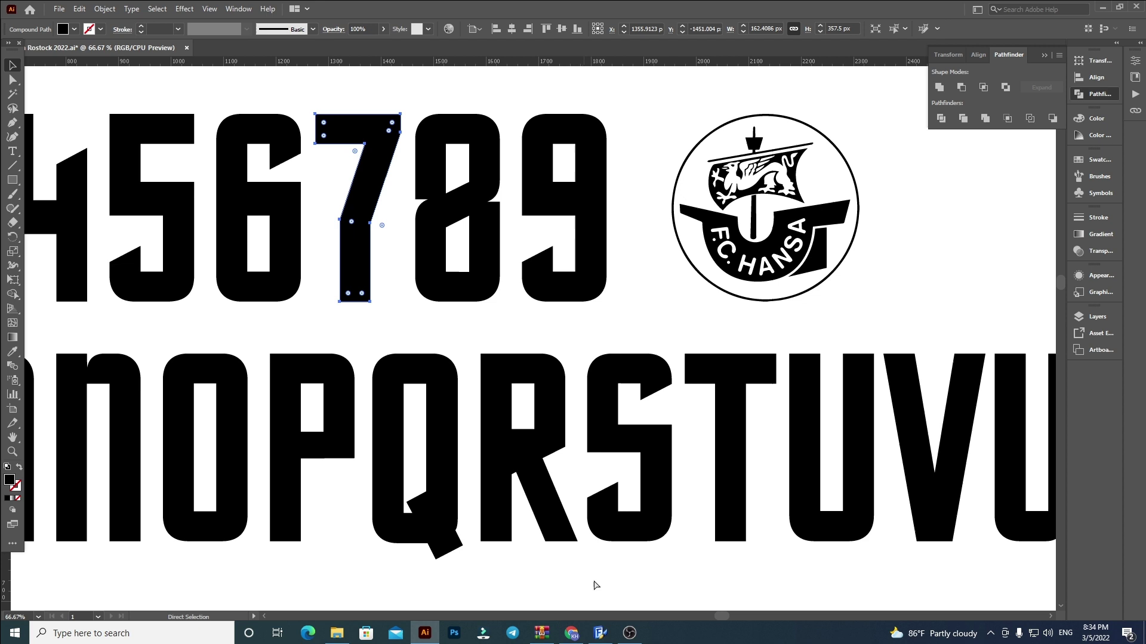
{"action": "left_click", "coordinate": [600, 633]}
{"action": "key", "text": "ctrl+v"}
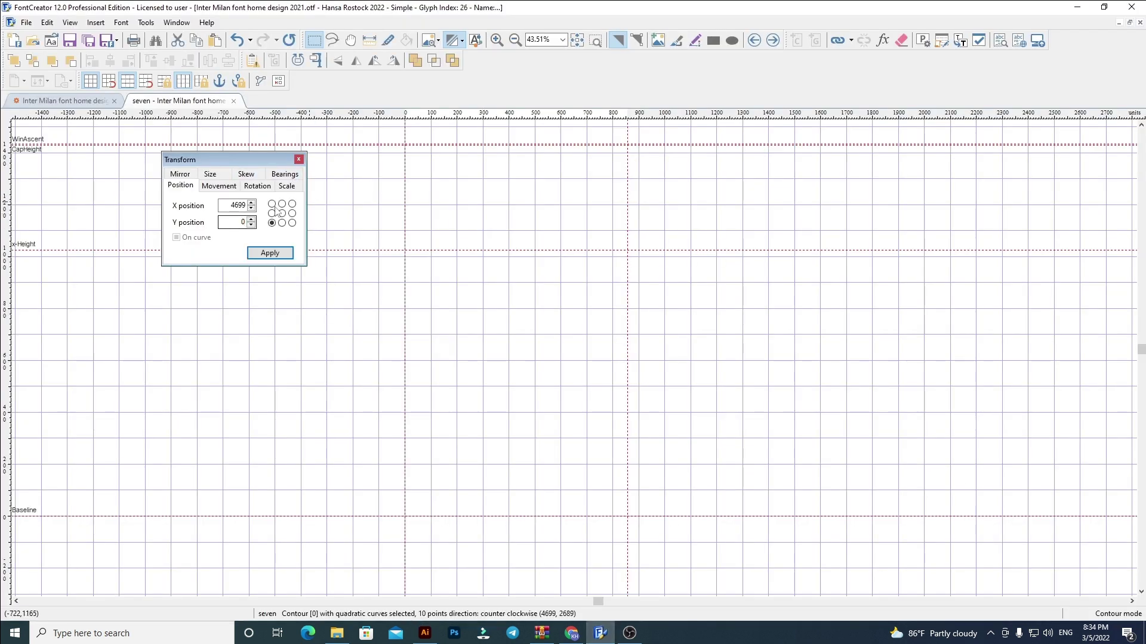
{"action": "double_click", "coordinate": [223, 204]}
{"action": "type", "text": "60"}
{"action": "key", "text": "Return"}
Narrow the width of the glyph seven to just past the digit's right edge, and clear the glyph eight's old outline.
{"action": "left_click", "coordinate": [675, 339]}
{"action": "left_click_drag", "start_coordinate": [627, 351], "coordinate": [591, 353]}
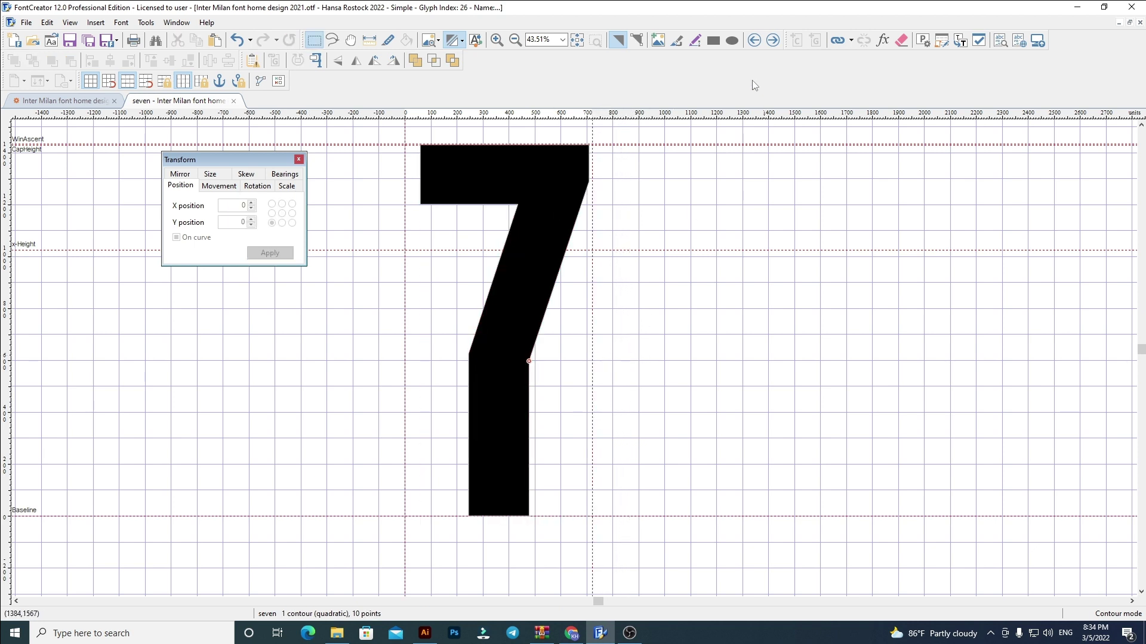
{"action": "left_click", "coordinate": [772, 40]}
{"action": "key", "text": "ctrl+a"}
{"action": "key", "text": "Delete"}
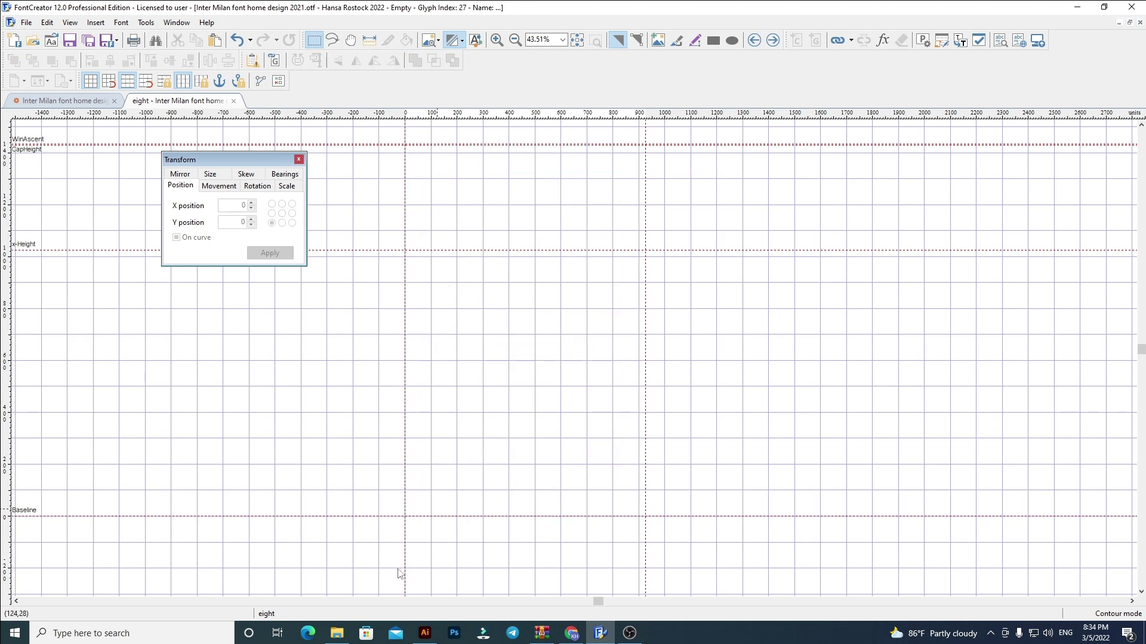
Copy the digit 8 from the Illustrator artwork and paste it into FontCreator's glyph eight at X 60, Y 0.
{"action": "left_click", "coordinate": [424, 632]}
{"action": "left_click", "coordinate": [454, 283]}
{"action": "key", "text": "ctrl+c"}
{"action": "left_click", "coordinate": [600, 633]}
{"action": "key", "text": "ctrl+v"}
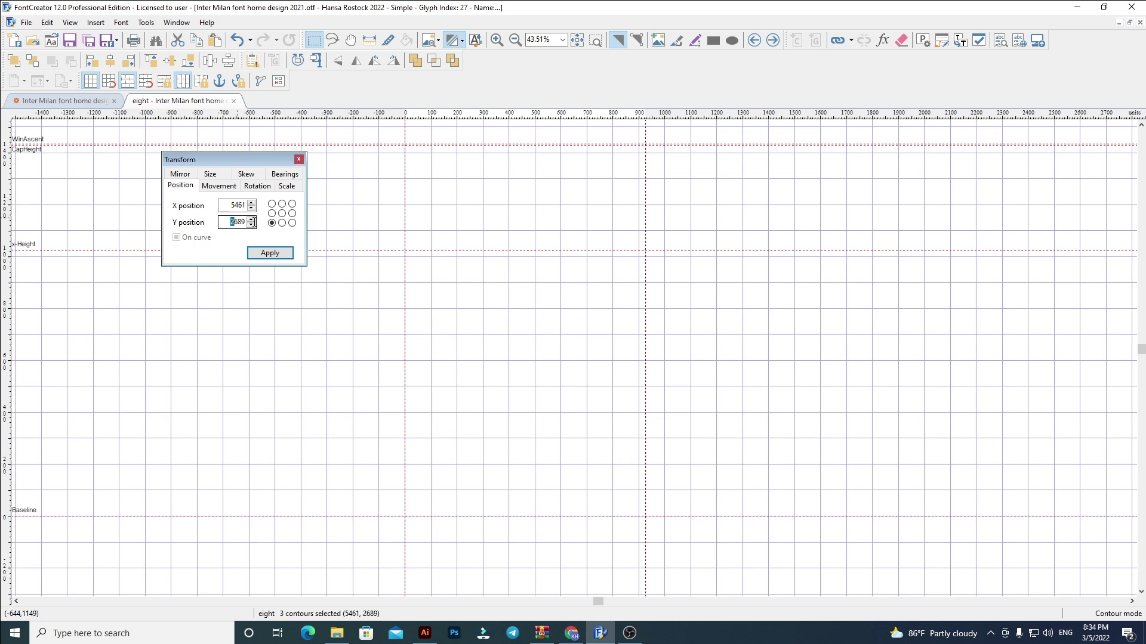
{"action": "double_click", "coordinate": [223, 205]}
{"action": "type", "text": "60"}
{"action": "key", "text": "Return"}
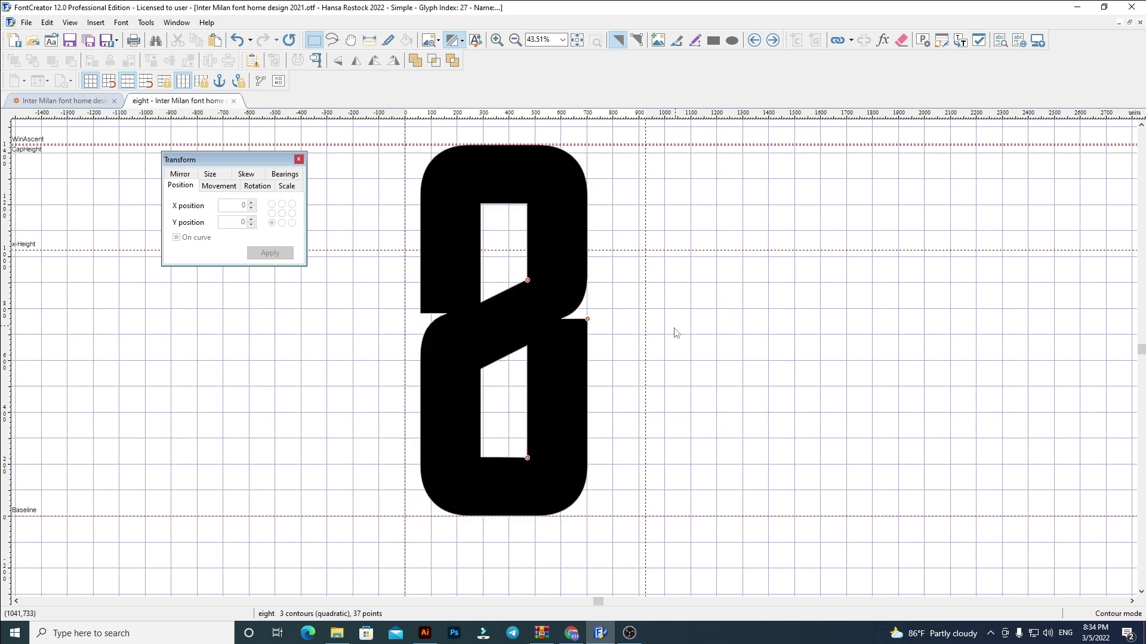
Narrow the width of the glyph eight to just past the digit's right edge, and clear the glyph nine's old outline.
{"action": "left_click_drag", "start_coordinate": [643, 351], "coordinate": [590, 359]}
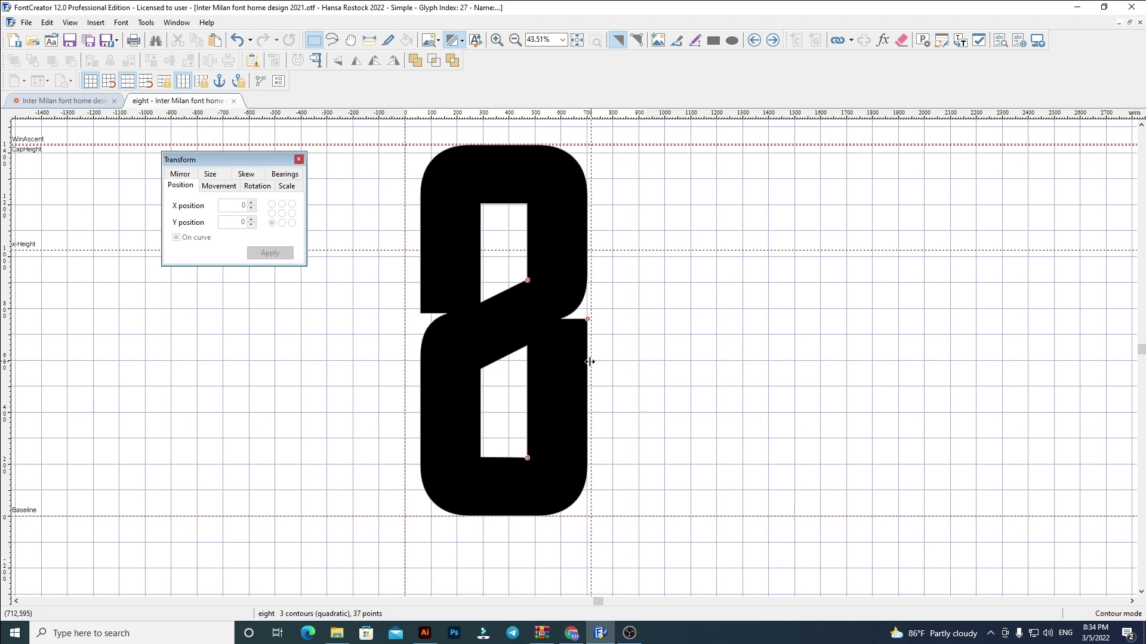
{"action": "left_click", "coordinate": [772, 40]}
{"action": "key", "text": "ctrl+a"}
{"action": "key", "text": "Delete"}
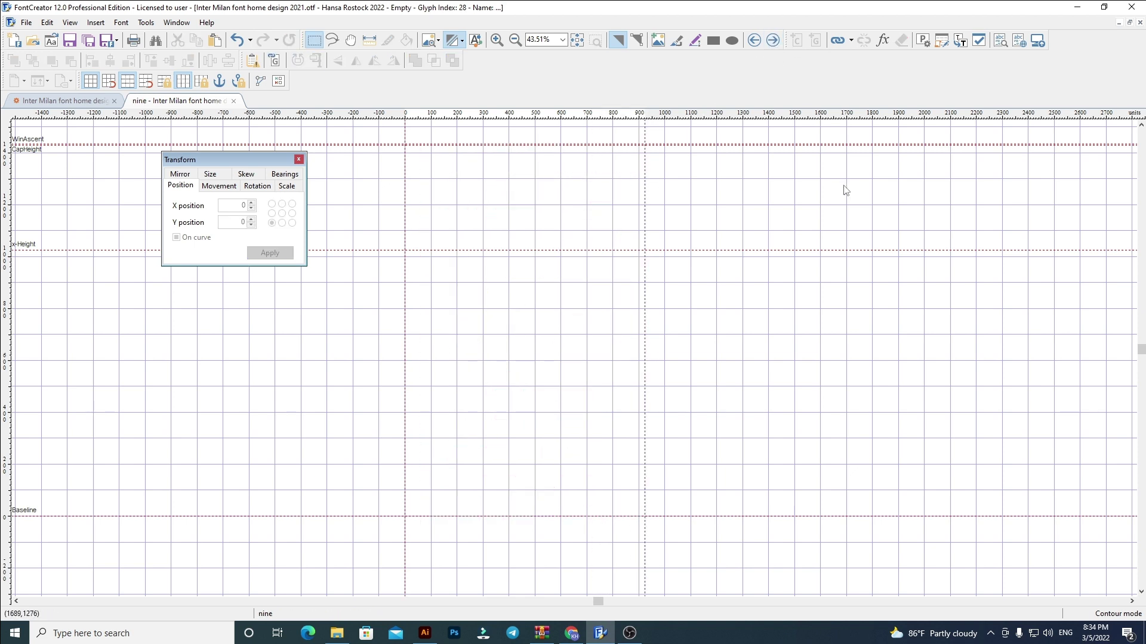
Copy the digit 9 from the Illustrator artwork and paste it into FontCreator's glyph nine at X 60, Y 0.
{"action": "left_click", "coordinate": [425, 633]}
{"action": "left_click", "coordinate": [595, 280]}
{"action": "key", "text": "ctrl+c"}
{"action": "left_click", "coordinate": [601, 633]}
{"action": "key", "text": "ctrl+v"}
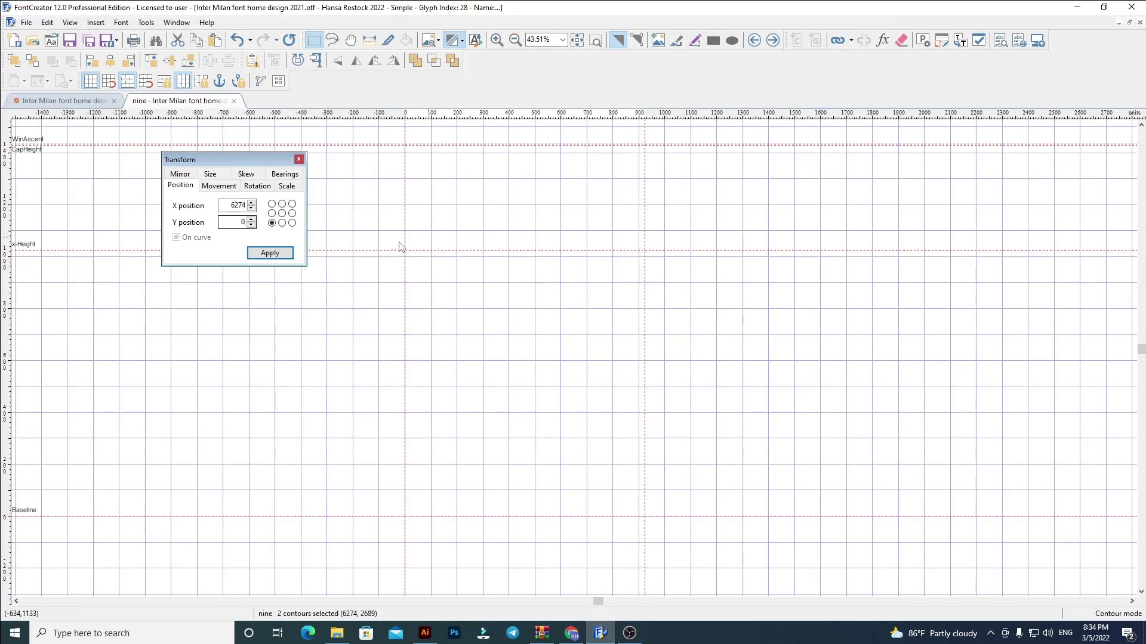
{"action": "double_click", "coordinate": [229, 205]}
{"action": "type", "text": "60"}
{"action": "key", "text": "Return"}
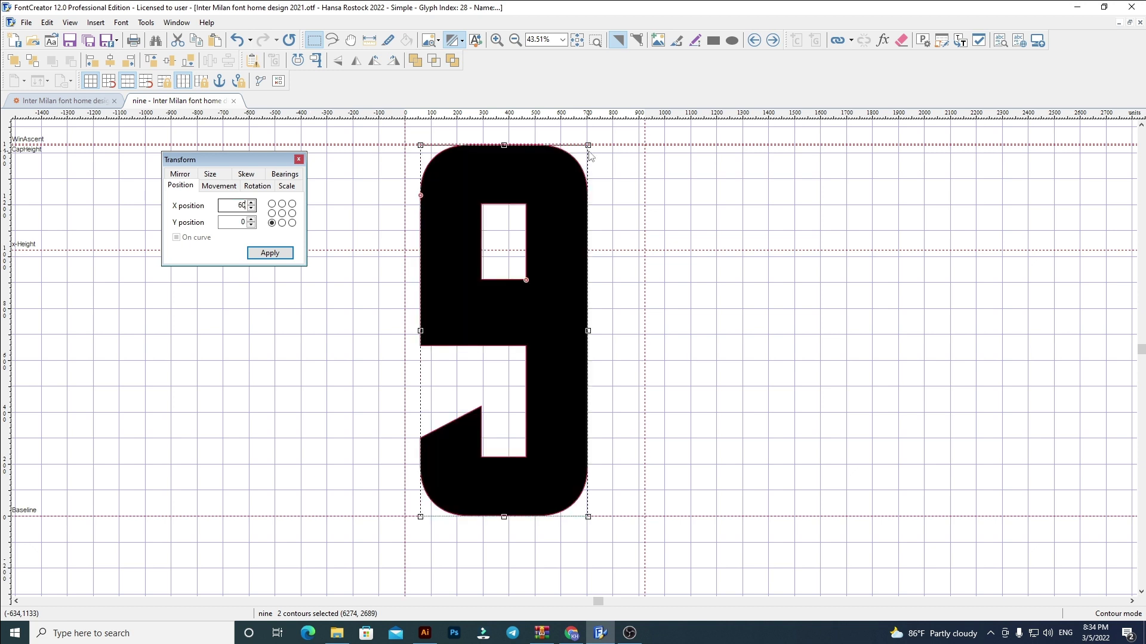
Narrow the width of the glyph nine to just past the digit's right edge and return to the glyph overview.
{"action": "left_click", "coordinate": [635, 222]}
{"action": "left_click_drag", "start_coordinate": [644, 225], "coordinate": [592, 231]}
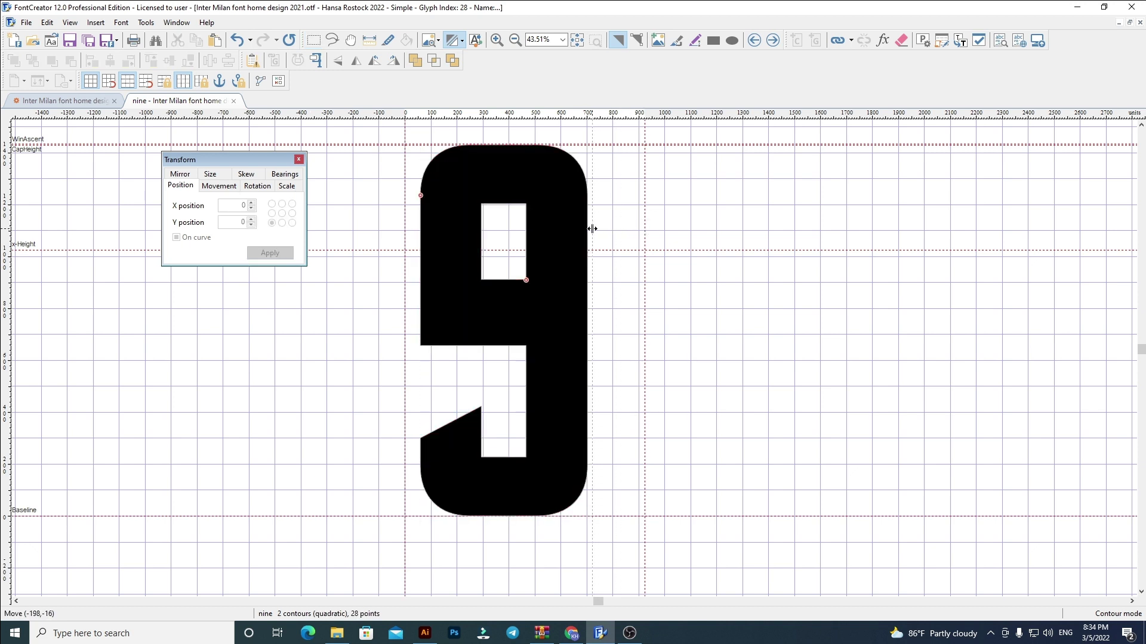
{"action": "left_click", "coordinate": [233, 101]}
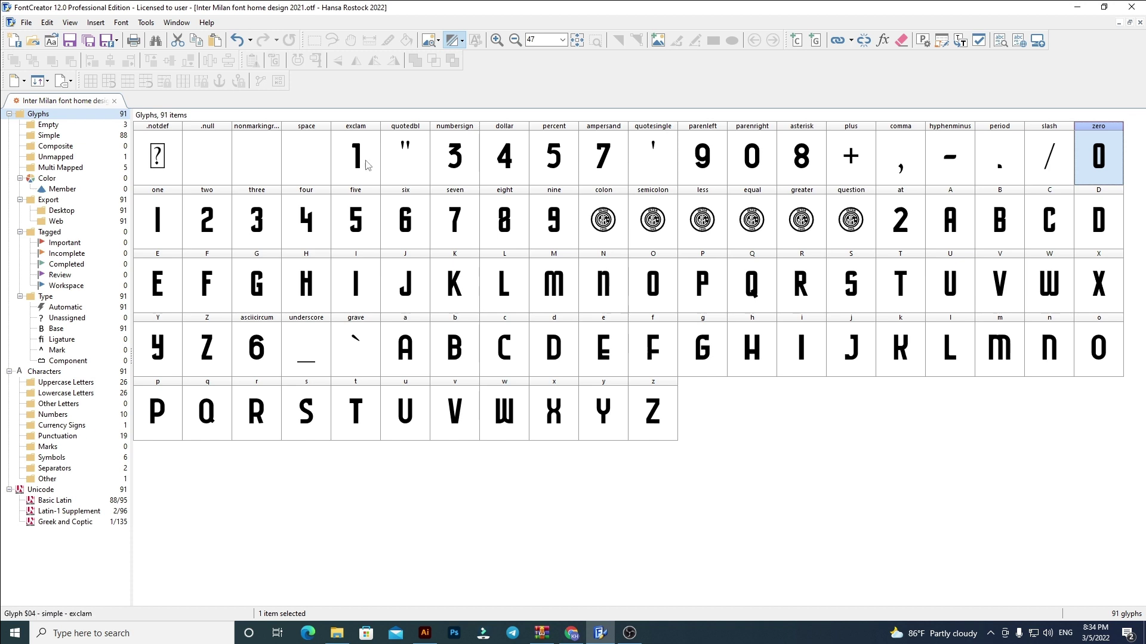
{"action": "left_click", "coordinate": [897, 247]}
{"action": "left_click", "coordinate": [956, 220]}
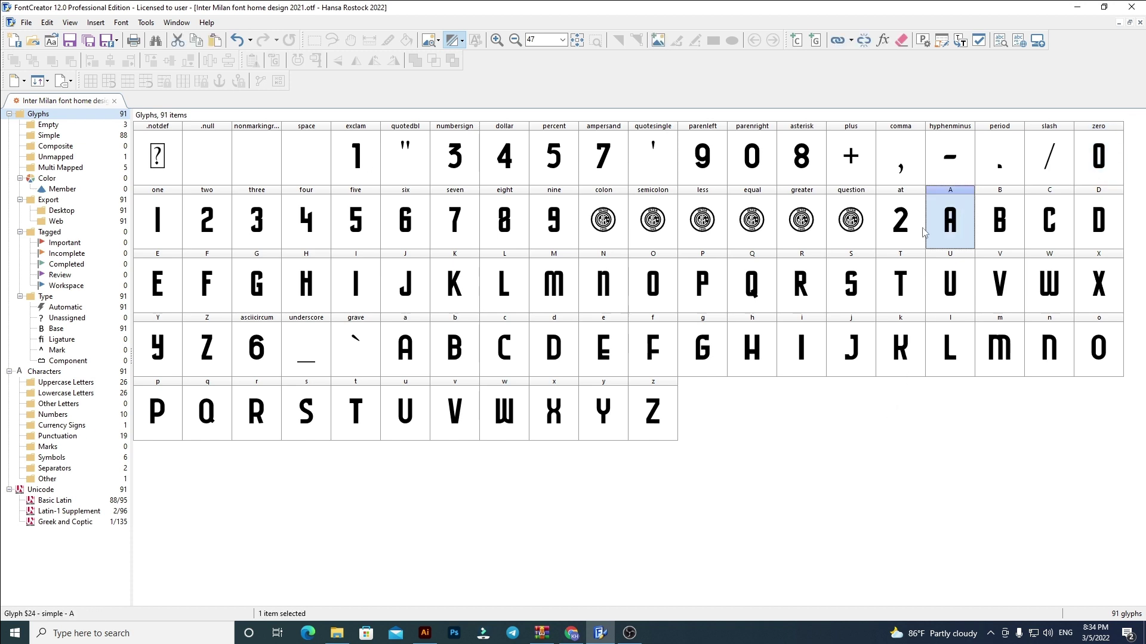
Open the colon glyph and delete its old Inter Milan crest outline.
{"action": "double_click", "coordinate": [614, 224]}
{"action": "scroll", "coordinate": [816, 266], "scroll_direction": "up", "scroll_amount": 3}
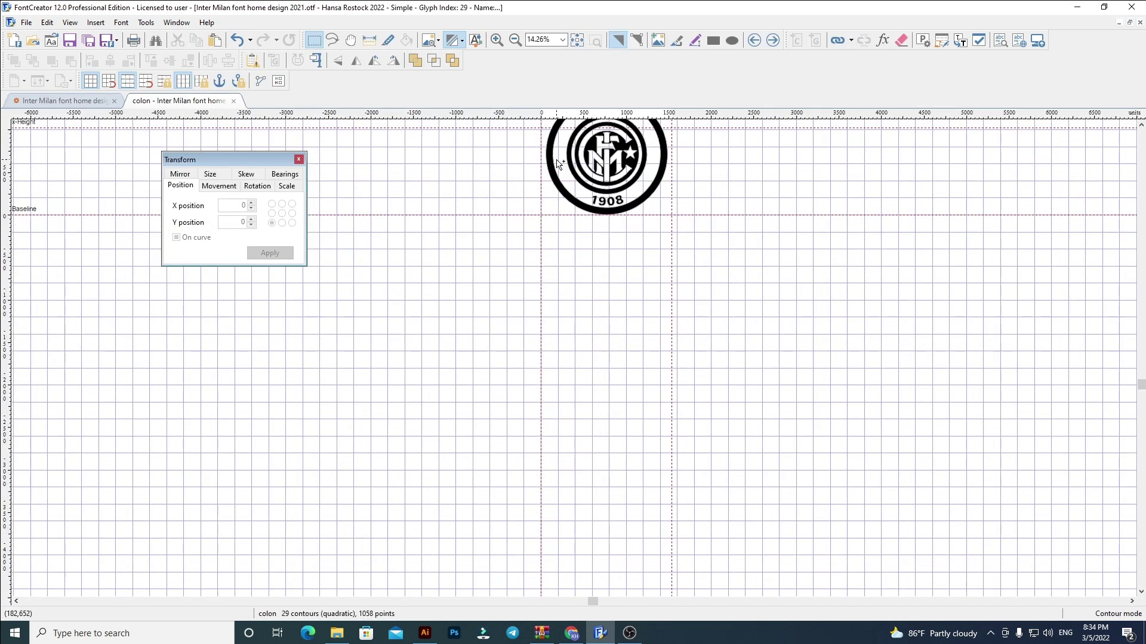
{"action": "left_click_drag", "start_coordinate": [817, 266], "coordinate": [685, 474]}
{"action": "key", "text": "ctrl+a"}
{"action": "key", "text": "Delete"}
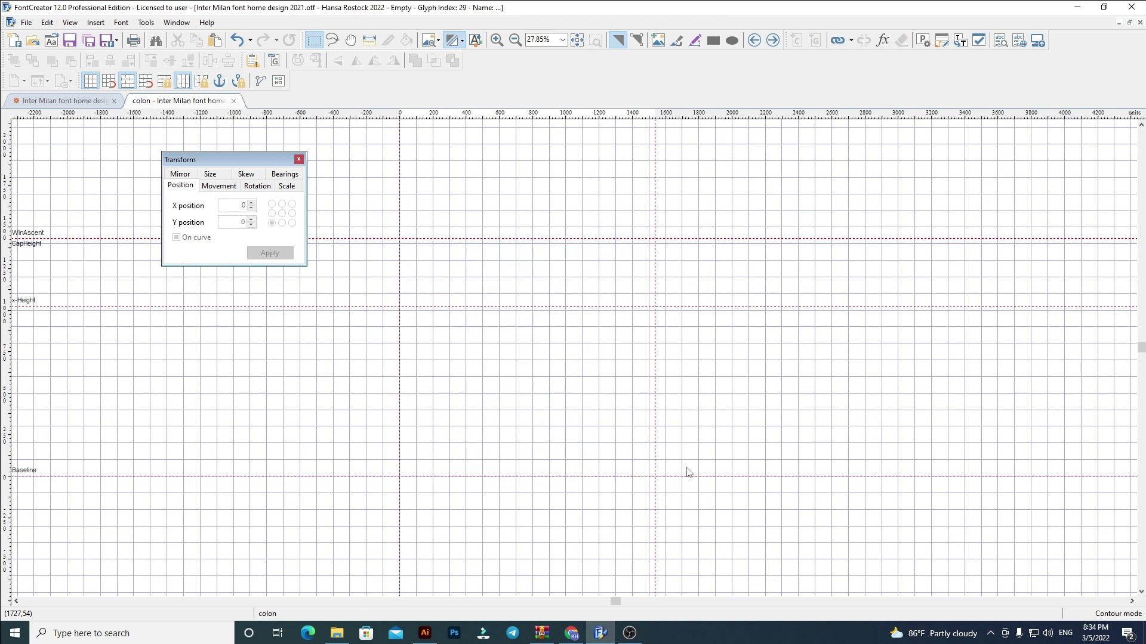
Copy the F.C. Hansa crest from the Illustrator artwork and paste it into FontCreator's colon glyph at X 60, Y 0.
{"action": "left_click", "coordinate": [425, 633]}
{"action": "left_click", "coordinate": [724, 244]}
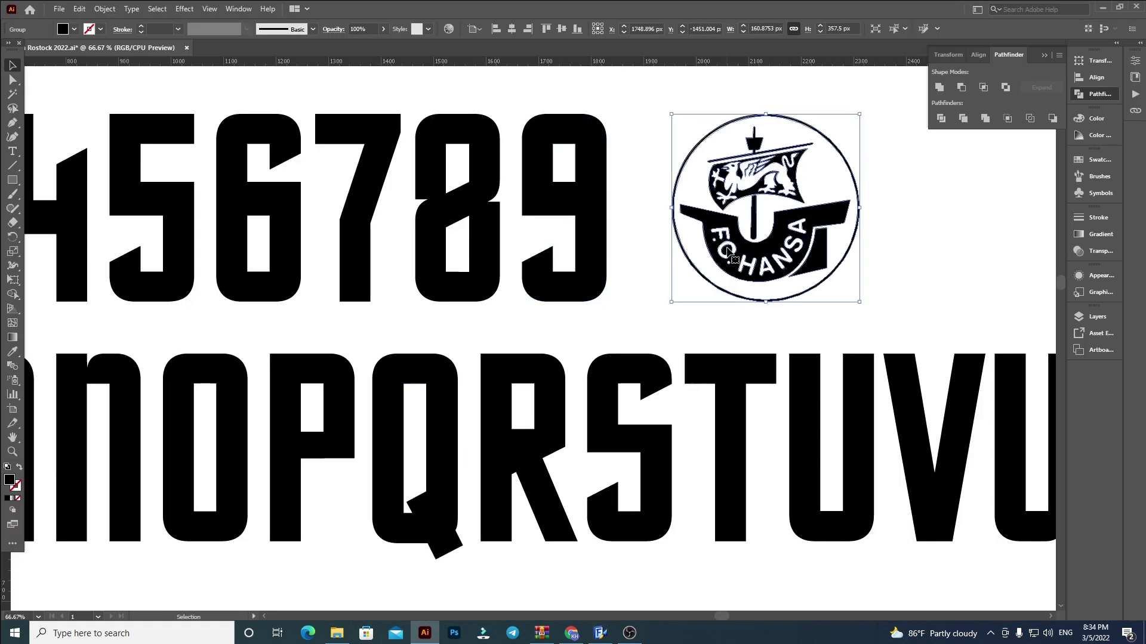
{"action": "key", "text": "ctrl+c"}
{"action": "left_click", "coordinate": [599, 634]}
{"action": "key", "text": "ctrl+v"}
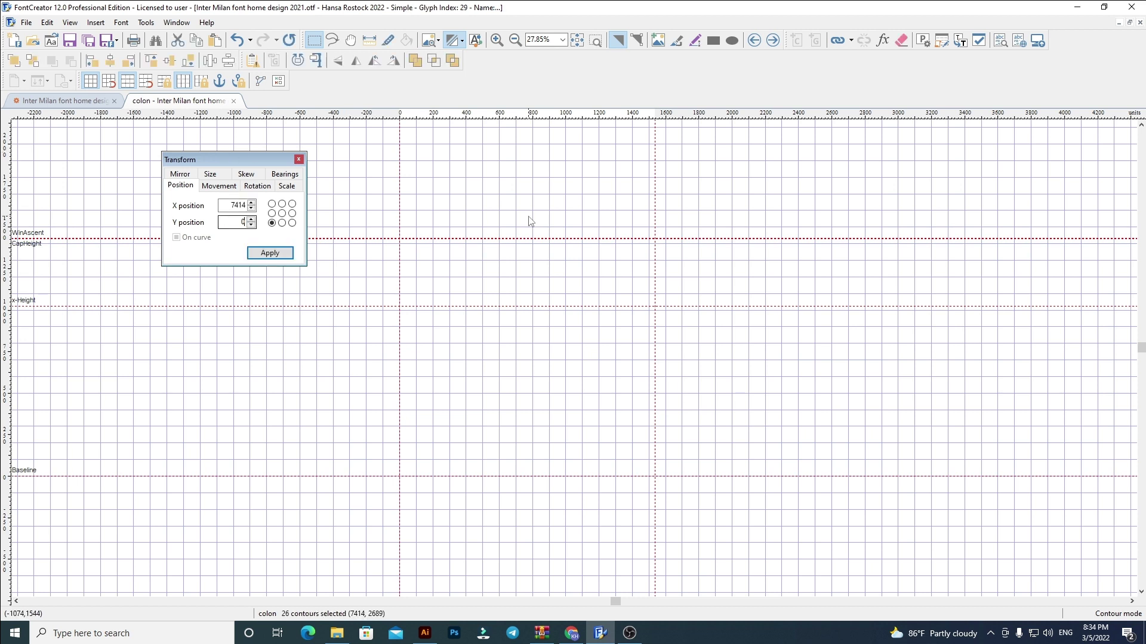
{"action": "double_click", "coordinate": [228, 205]}
{"action": "type", "text": "60"}
{"action": "key", "text": "Return"}
Narrow the width of the colon glyph to about 1500 units, just past the crest's right edge, and close the glyph.
{"action": "left_click", "coordinate": [867, 340]}
{"action": "left_click_drag", "start_coordinate": [653, 387], "coordinate": [649, 386]}
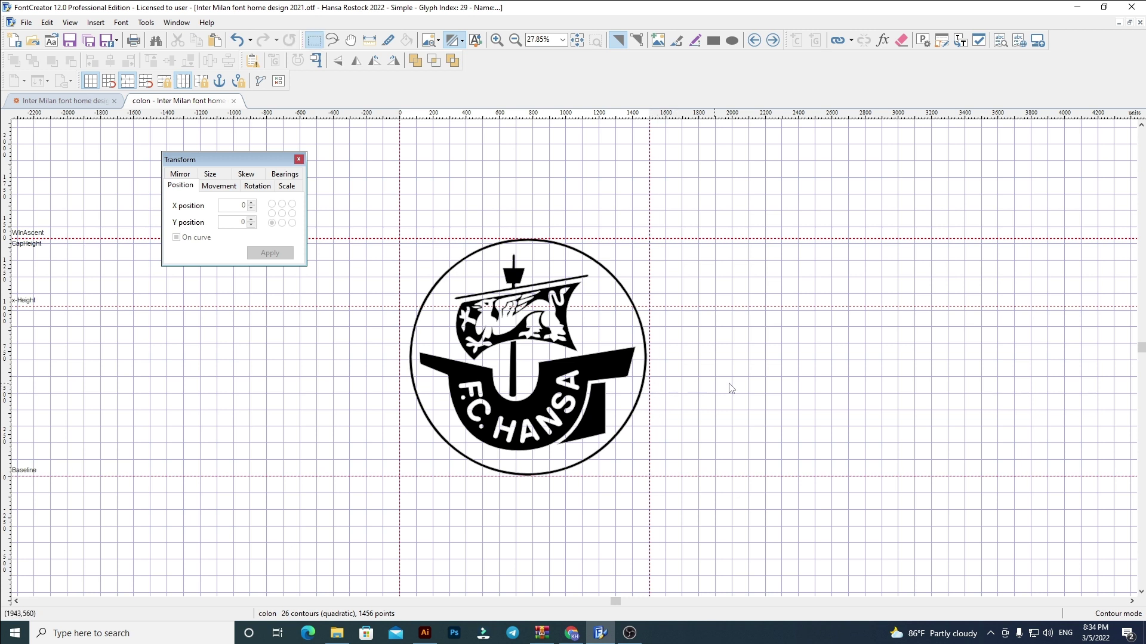
{"action": "left_click", "coordinate": [235, 102]}
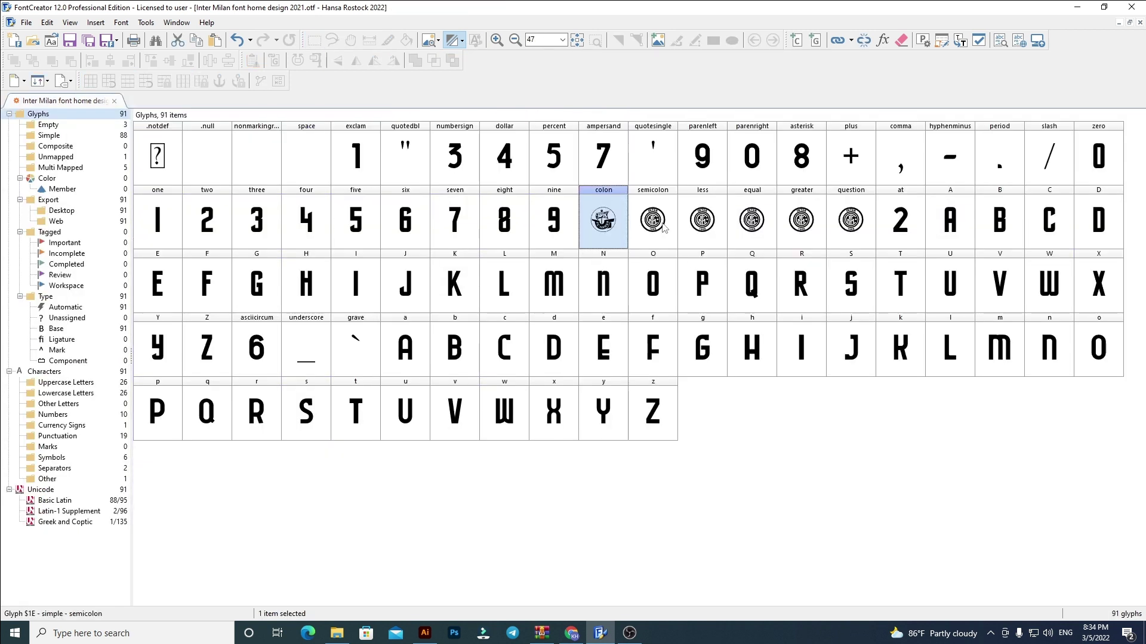
Replace the semicolon, less, equal, greater and question glyphs with copies of the colon glyph's Hansa crest.
{"action": "left_click", "coordinate": [659, 218]}
{"action": "left_click", "coordinate": [839, 220], "text": "shift"}
{"action": "key", "text": "ctrl+v"}
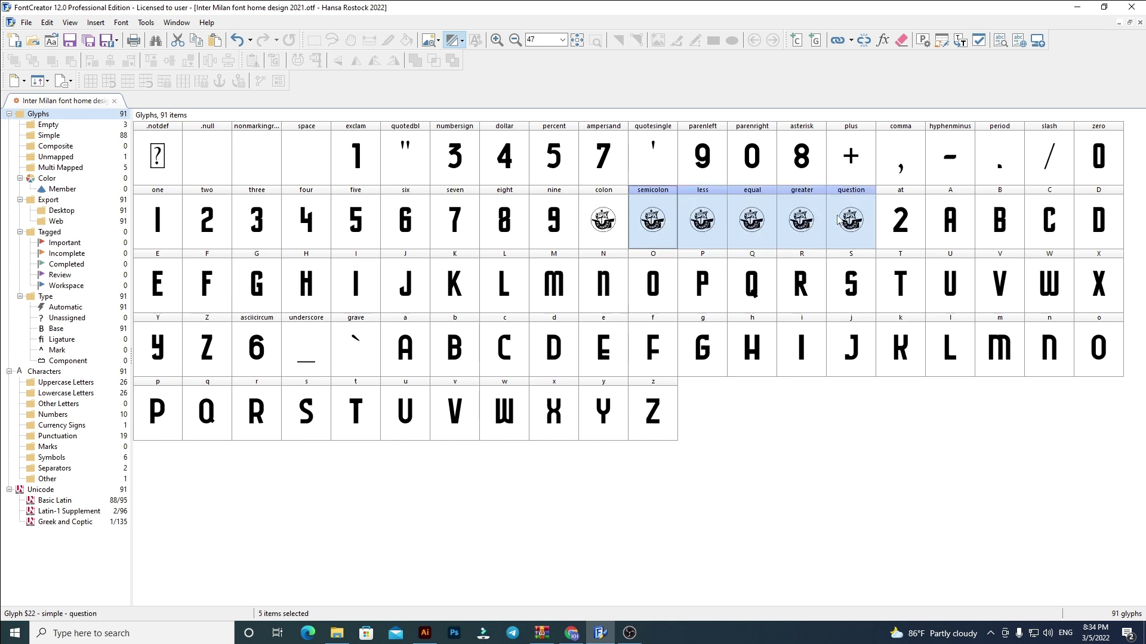
{"action": "left_click", "coordinate": [953, 224]}
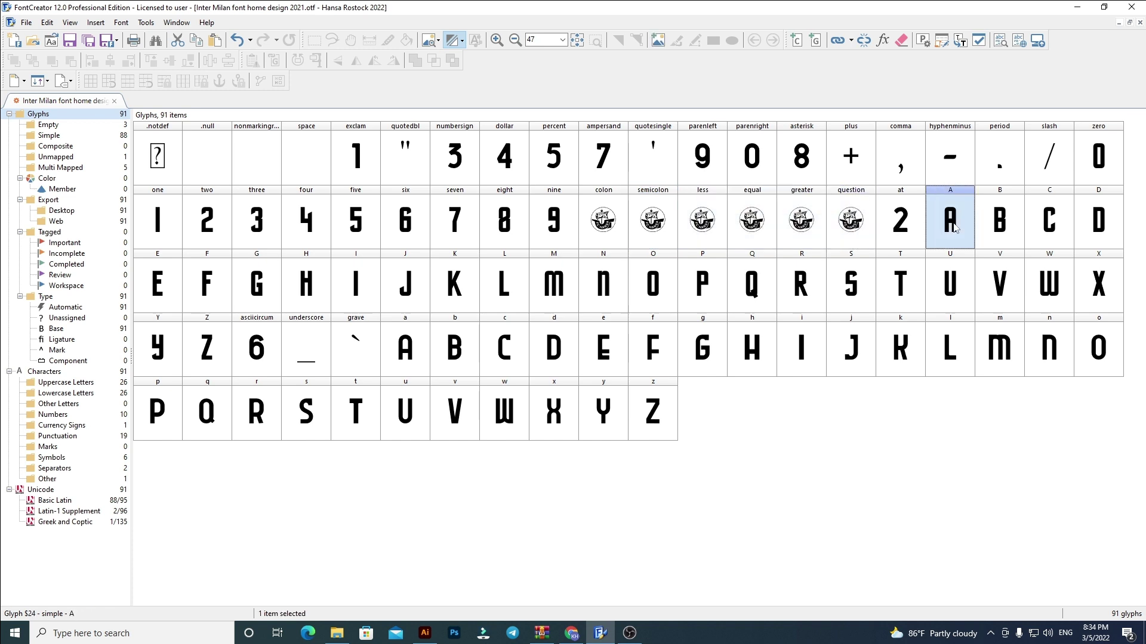
Replace the exclam glyph with a copy of the glyph one and the at glyph with a copy of the glyph two.
{"action": "left_click", "coordinate": [151, 227]}
{"action": "left_click", "coordinate": [360, 152]}
{"action": "key", "text": "ctrl+v"}
{"action": "left_click", "coordinate": [219, 223]}
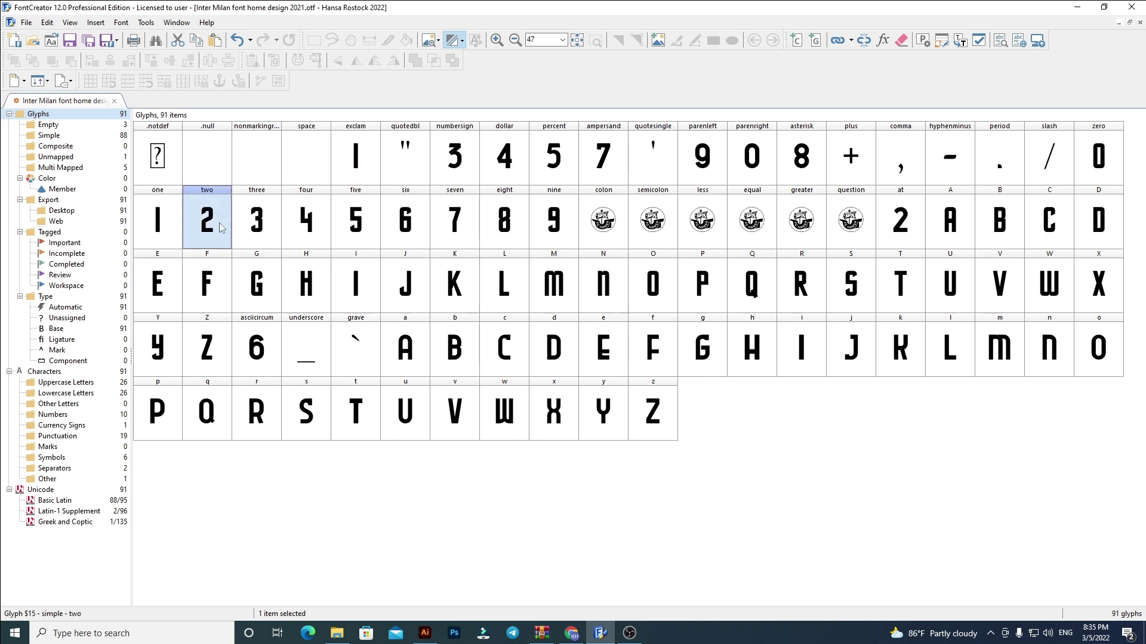
{"action": "left_click", "coordinate": [911, 224]}
Replace the numbersign glyph with a copy of the glyph three and the percent glyph with a copy of the glyph five.
{"action": "left_click", "coordinate": [250, 219]}
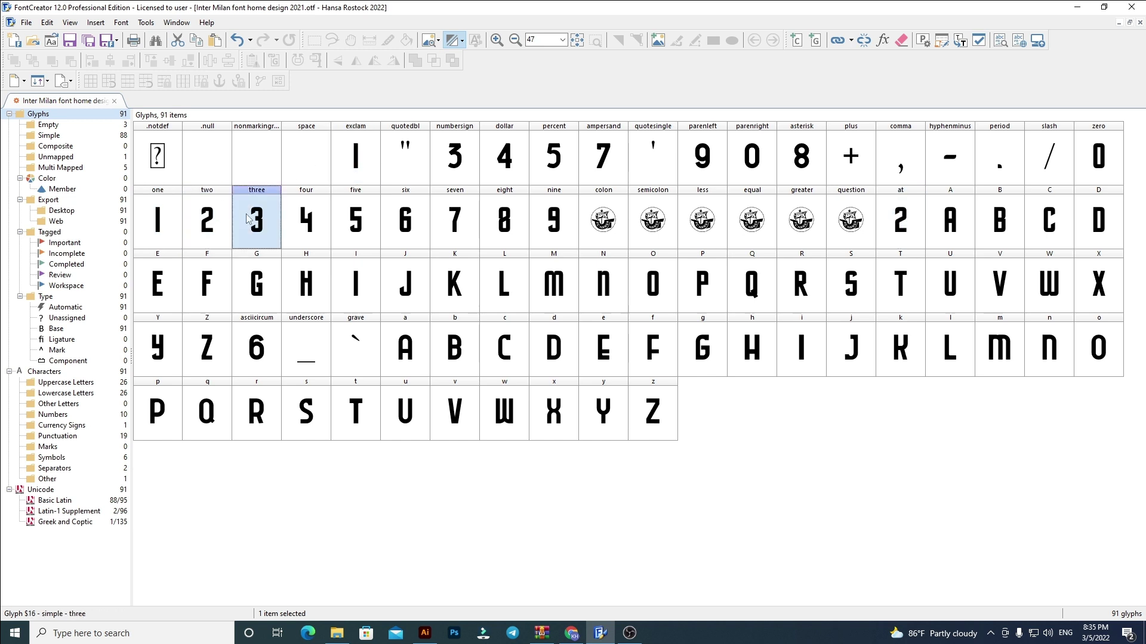
{"action": "left_click", "coordinate": [372, 232], "text": "shift"}
{"action": "left_click", "coordinate": [450, 175]}
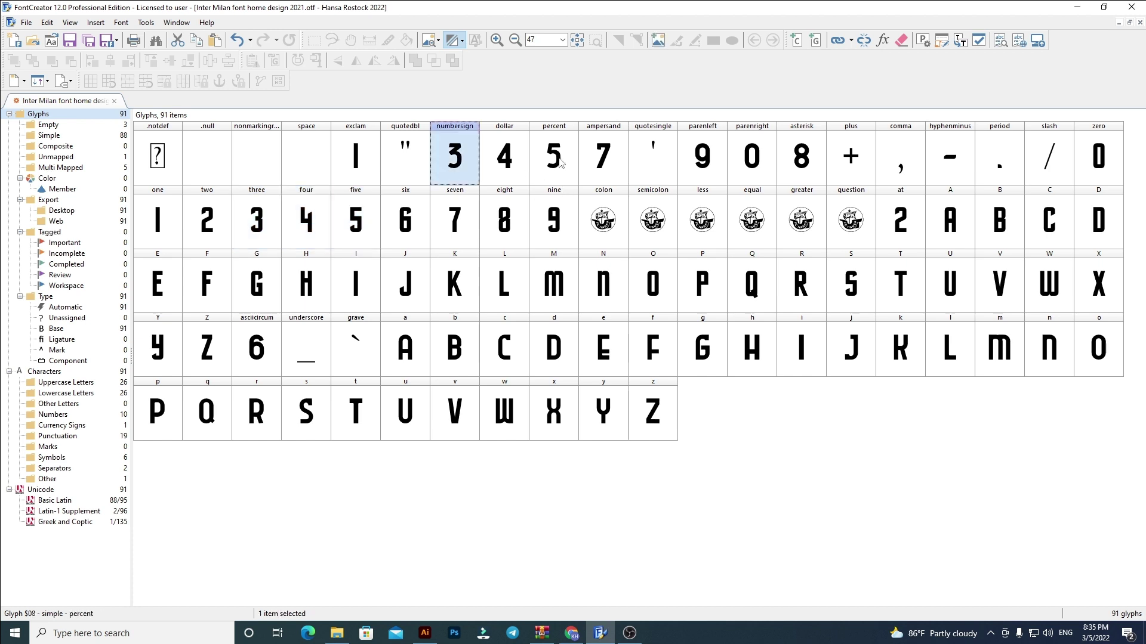
{"action": "left_click", "coordinate": [561, 166], "text": "shift"}
{"action": "key", "text": "ctrl+v"}
Replace the ampersand glyph with a copy of the glyph seven and the parenleft glyph with a copy of the glyph nine.
{"action": "left_click", "coordinate": [442, 226]}
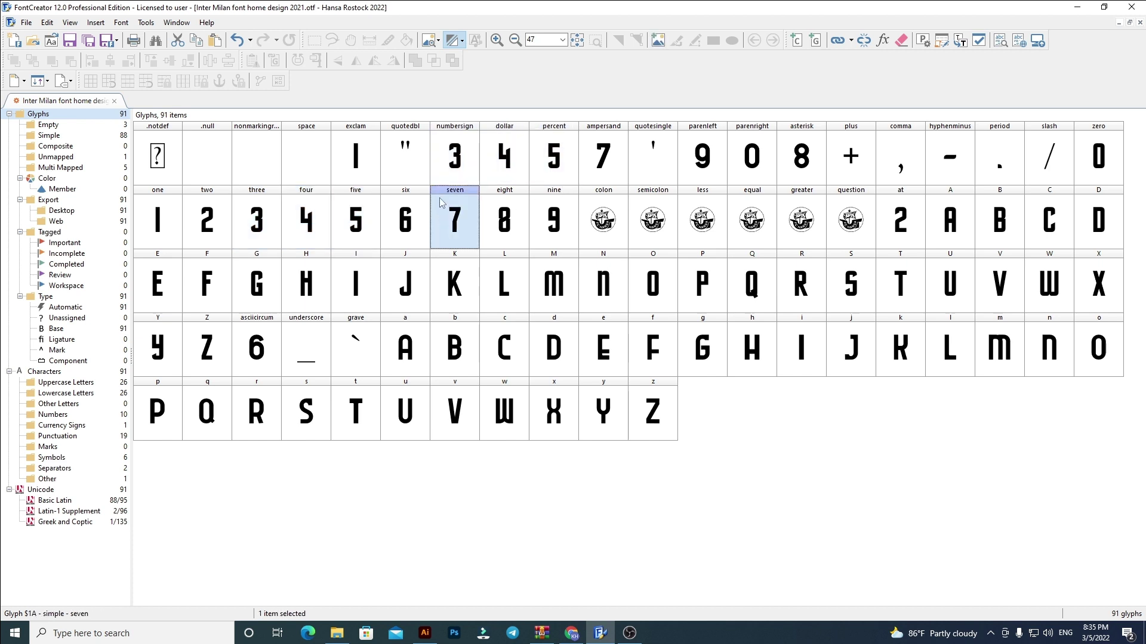
{"action": "left_click", "coordinate": [619, 164]}
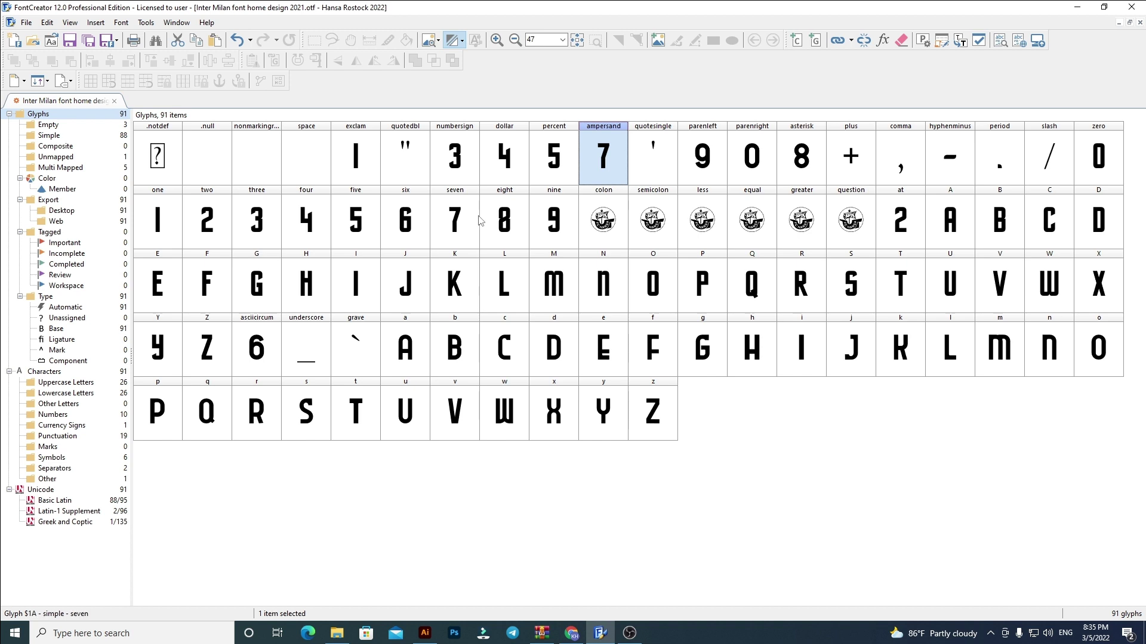
{"action": "left_click", "coordinate": [546, 226]}
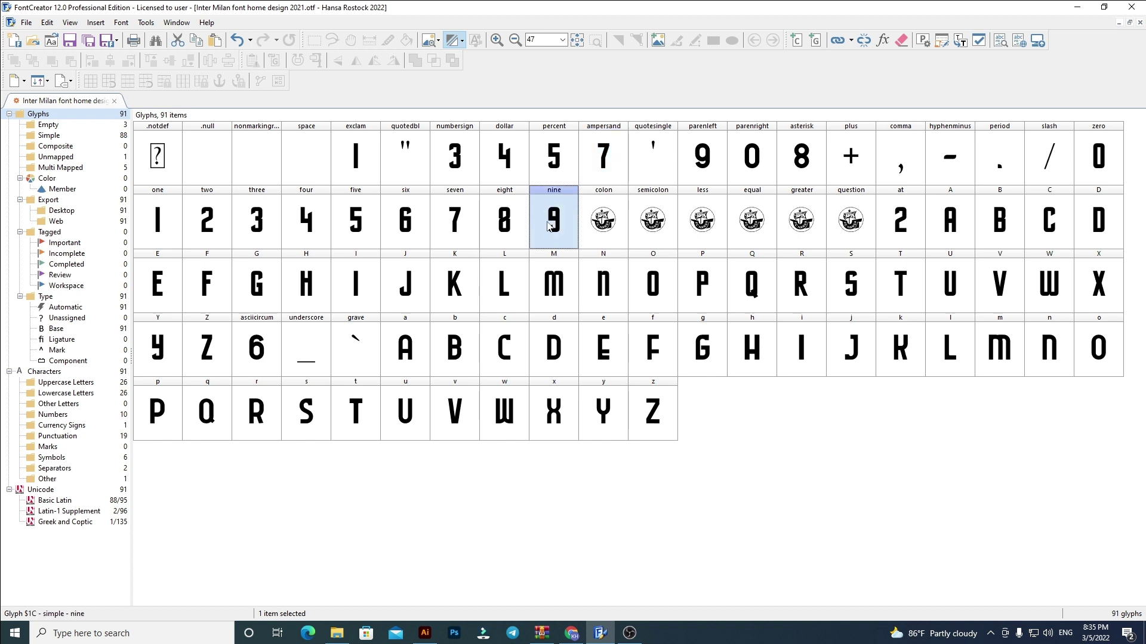
{"action": "left_click", "coordinate": [704, 163]}
Replace the parenright glyph with a copy of the glyph zero and the asterisk glyph with a copy of the glyph eight.
{"action": "left_click", "coordinate": [1089, 169]}
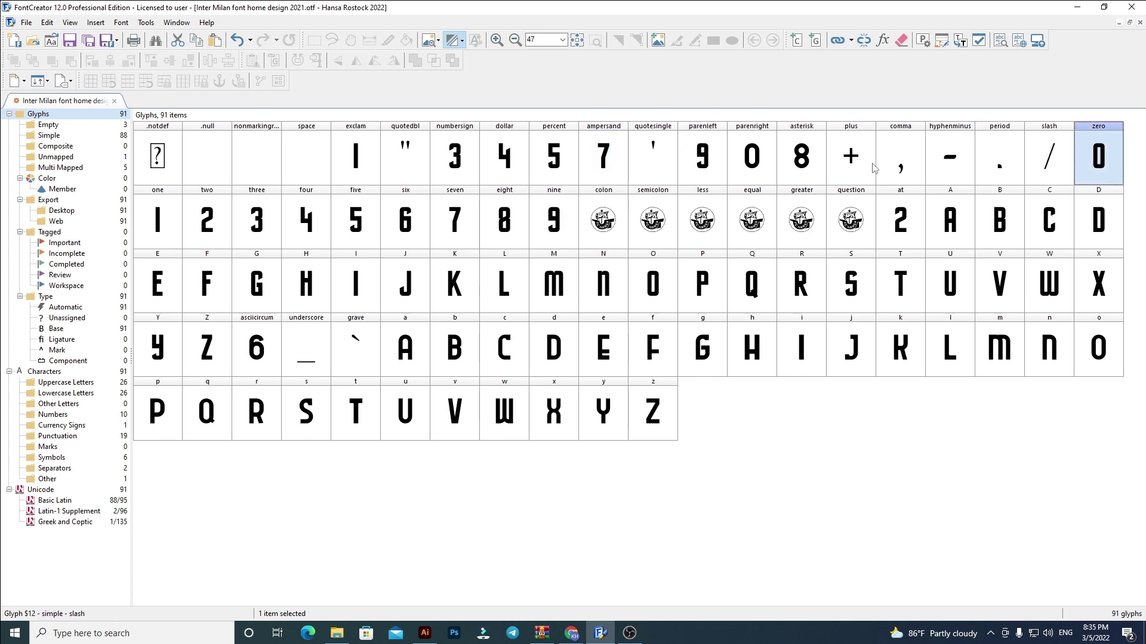
{"action": "left_click", "coordinate": [786, 167]}
{"action": "left_click", "coordinate": [771, 168]}
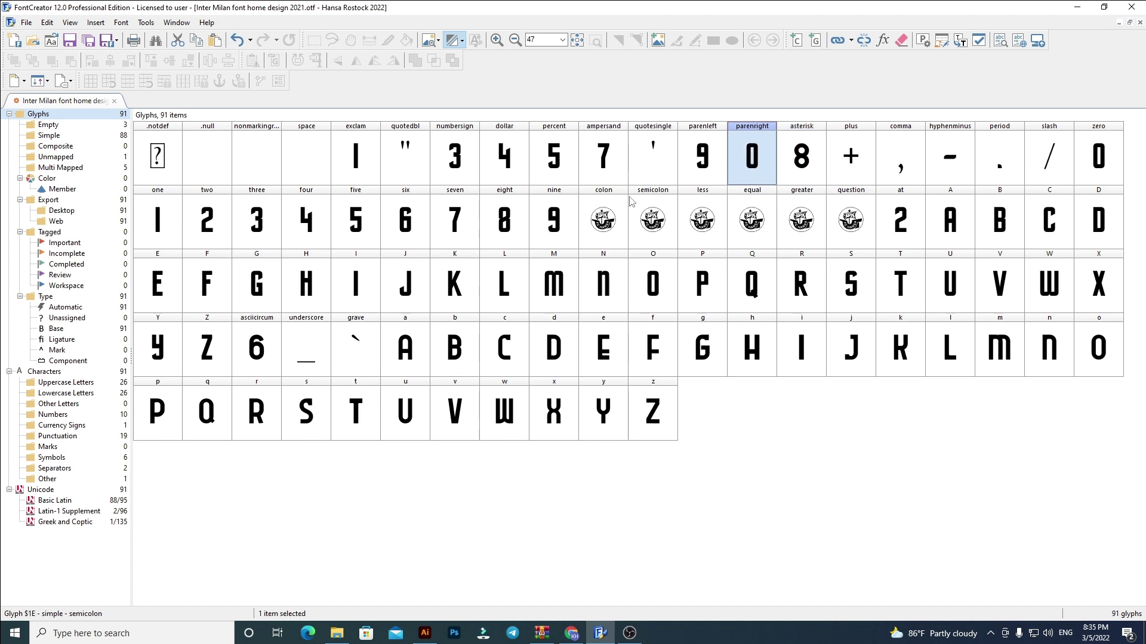
{"action": "left_click", "coordinate": [516, 235]}
{"action": "left_click", "coordinate": [798, 173]}
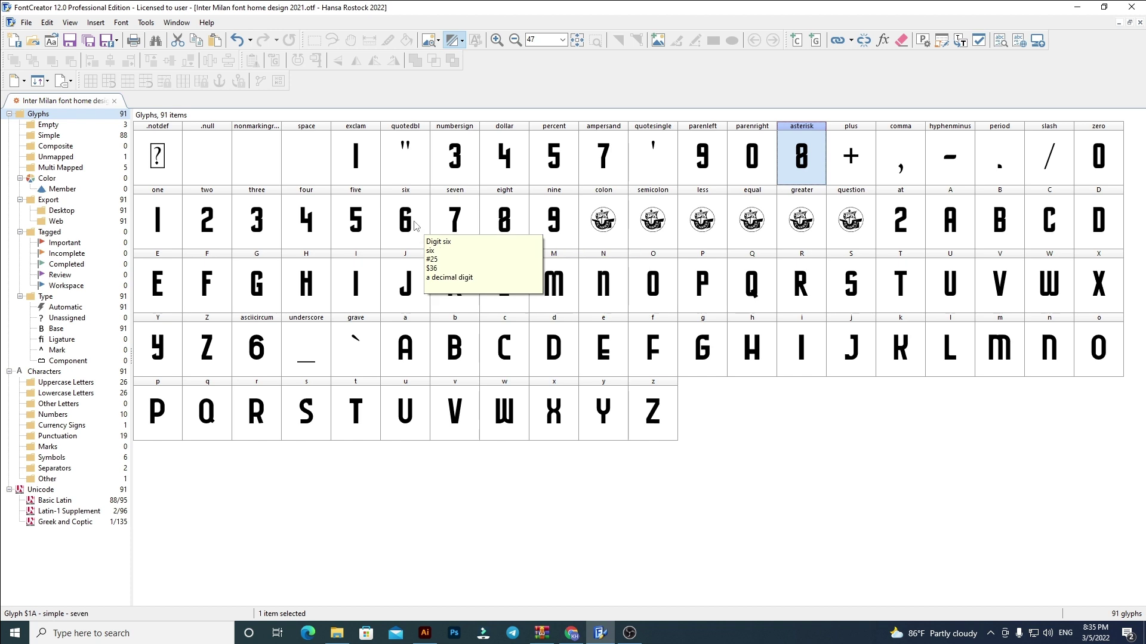
Replace the asciicircum glyph with a copy of the glyph six and clear the glyph selection.
{"action": "left_click", "coordinate": [400, 235]}
{"action": "left_click", "coordinate": [247, 355]}
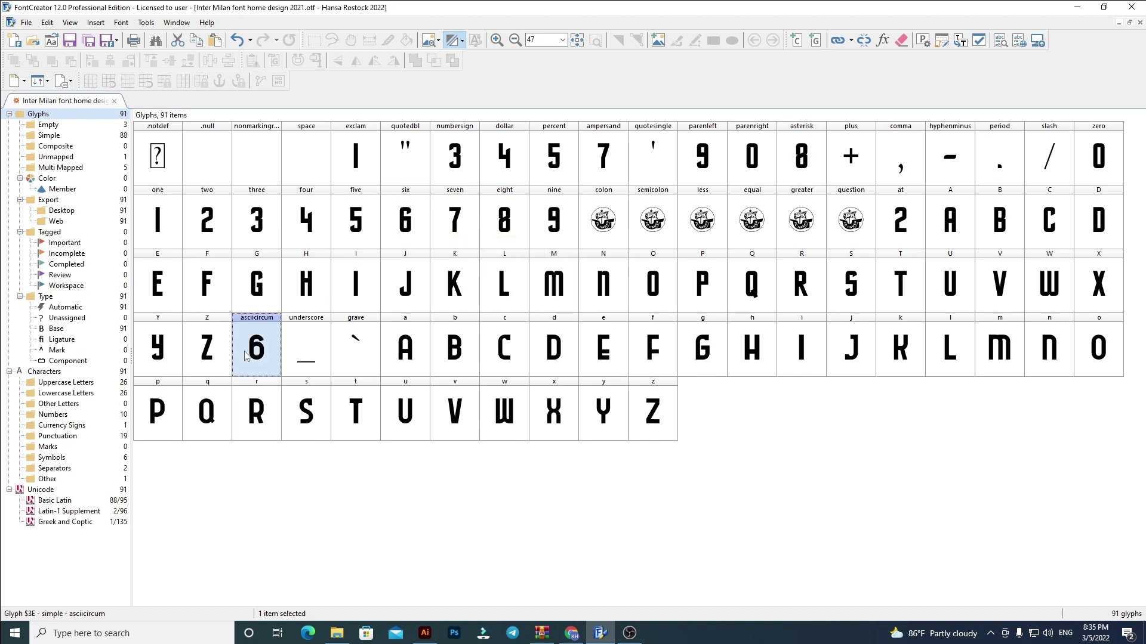
{"action": "left_click", "coordinate": [367, 538]}
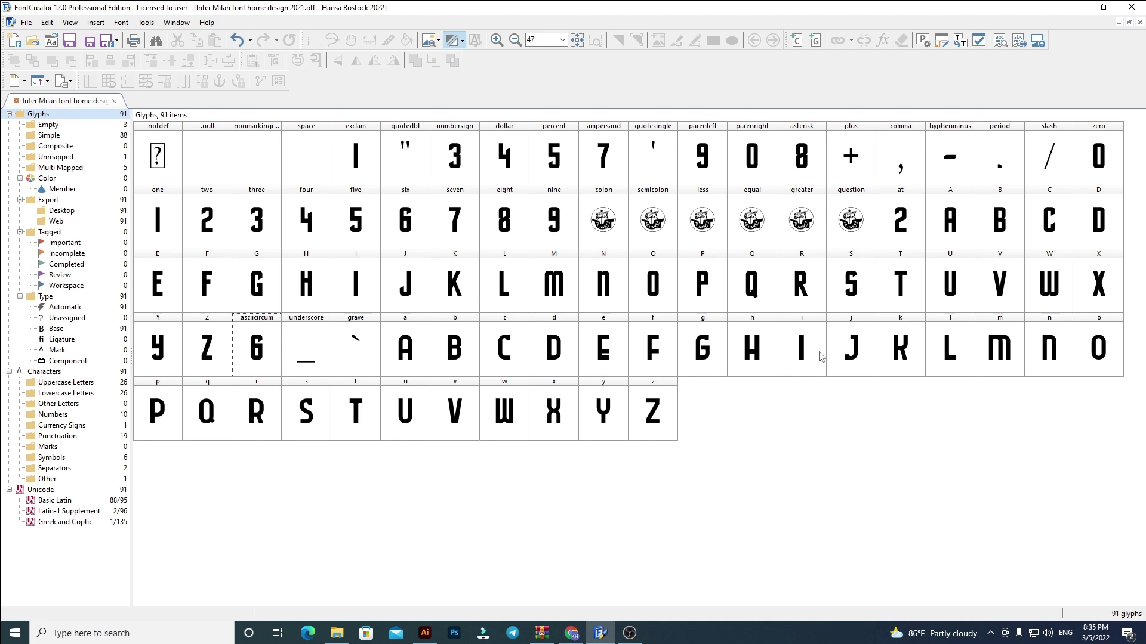
Open the period glyph and delete its old rounded-corner outline.
{"action": "double_click", "coordinate": [992, 160]}
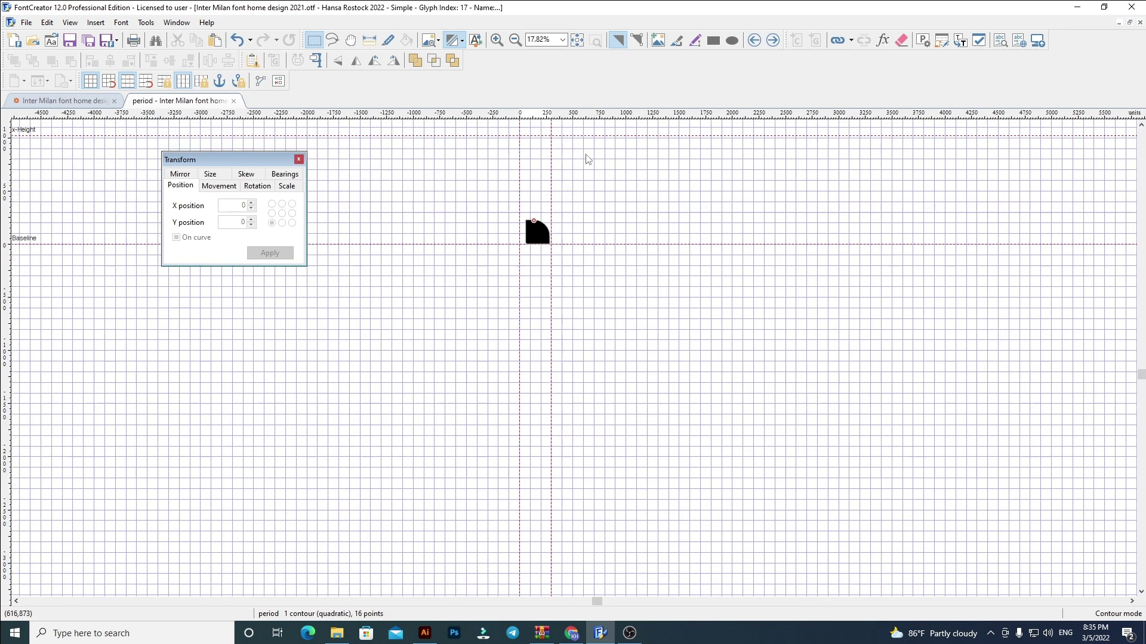
{"action": "scroll", "coordinate": [587, 160], "scroll_direction": "up", "scroll_amount": 1}
{"action": "key", "text": "ctrl+a"}
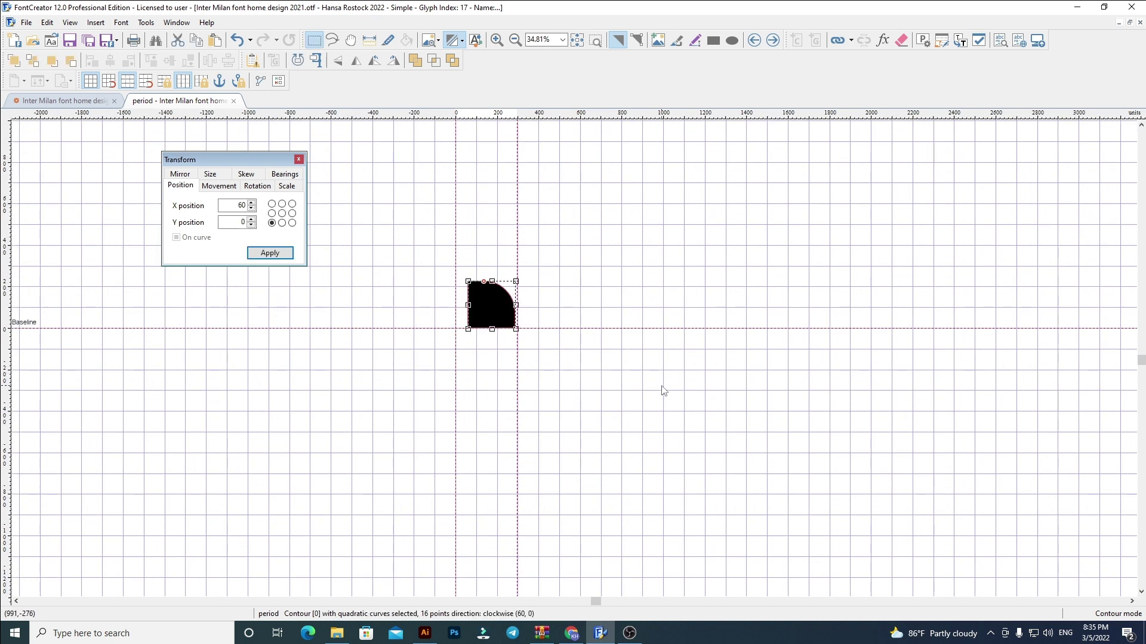
{"action": "key", "text": "Delete"}
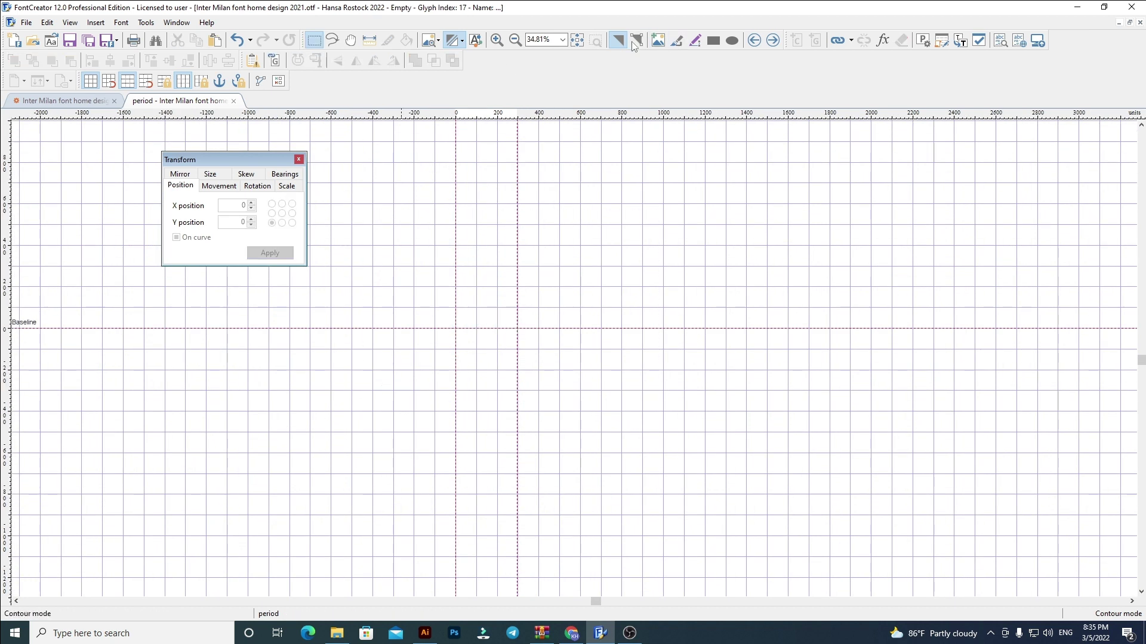
Draw a square about 230 units wide on the baseline as the new period, and close the glyph.
{"action": "left_click", "coordinate": [713, 40]}
{"action": "left_click_drag", "start_coordinate": [462, 281], "coordinate": [510, 329]}
{"action": "left_click", "coordinate": [578, 273]}
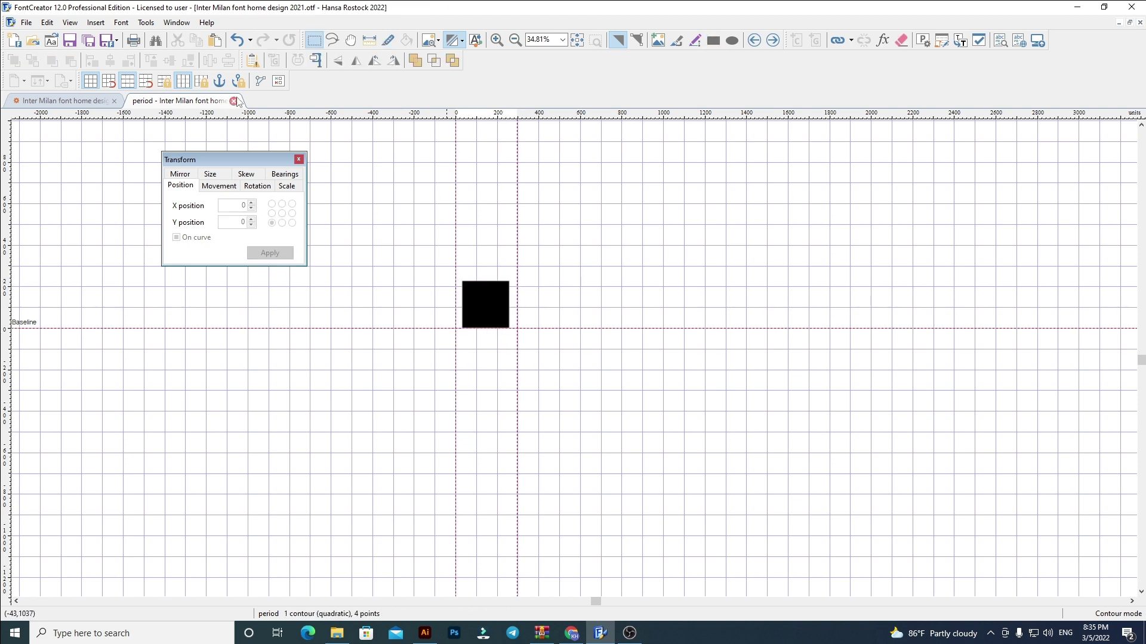
{"action": "left_click", "coordinate": [235, 101]}
{"action": "left_click", "coordinate": [443, 167]}
{"action": "left_click", "coordinate": [869, 478]}
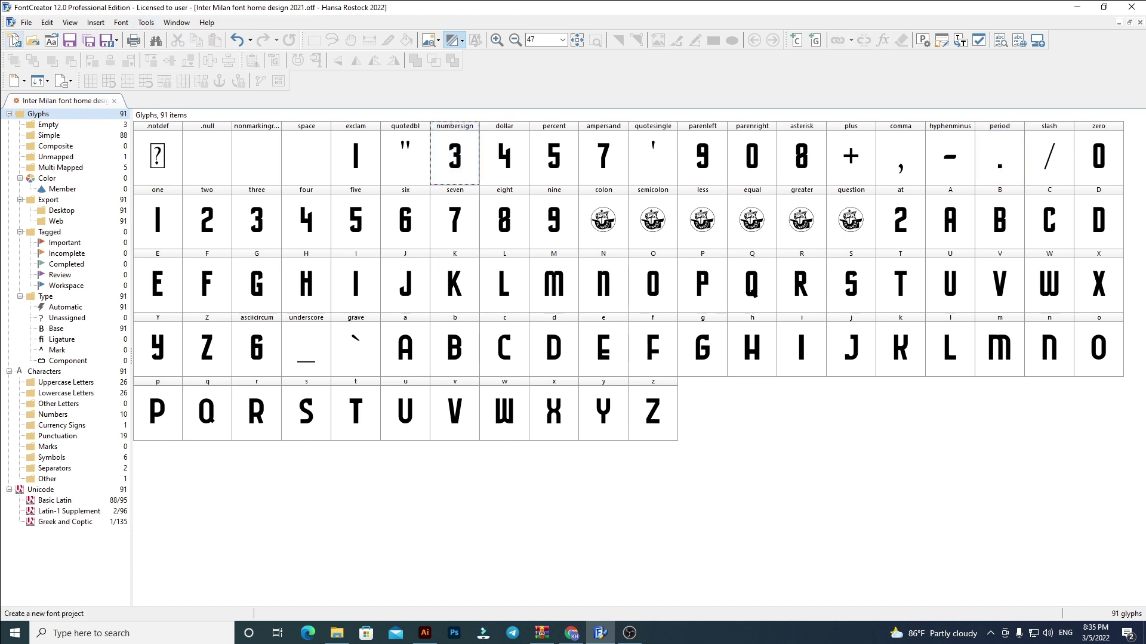
Check the font family name Hansa Rostock 2022 in the font properties and accept the settings.
{"action": "left_click", "coordinate": [25, 22]}
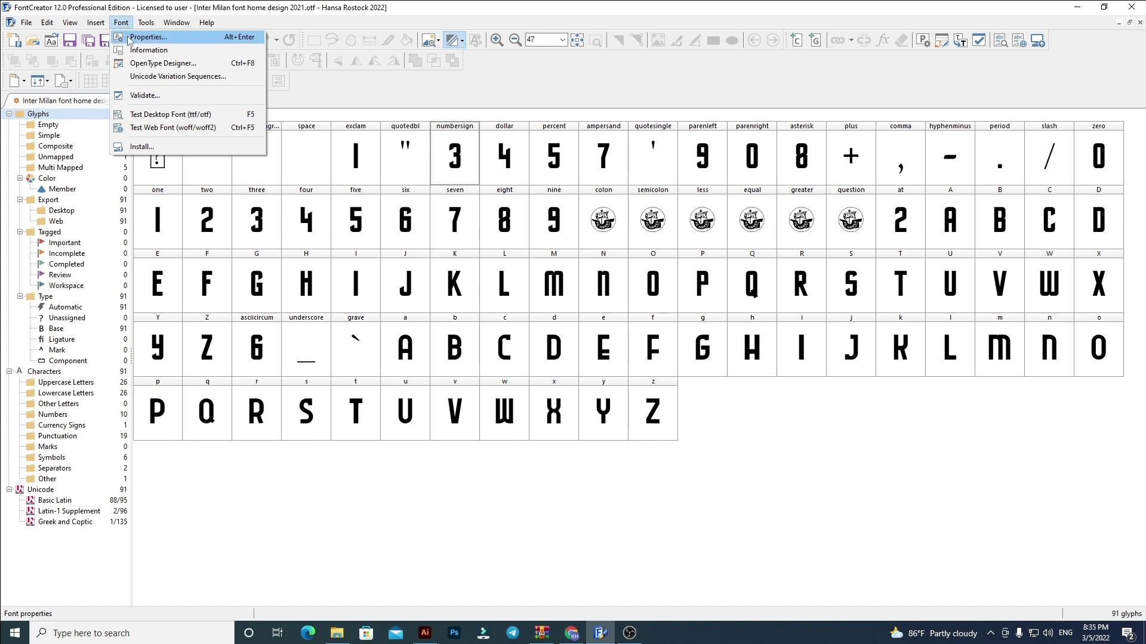
{"action": "key", "text": "Escape"}
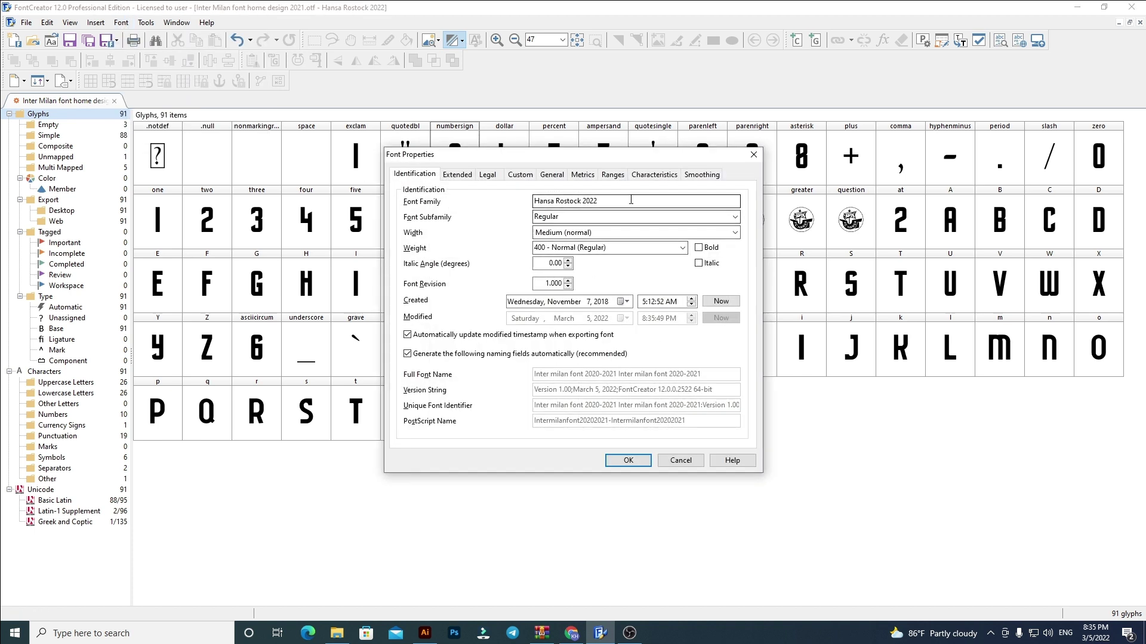
{"action": "left_click", "coordinate": [631, 200]}
{"action": "key", "text": "ctrl+c"}
{"action": "left_click", "coordinate": [627, 459]}
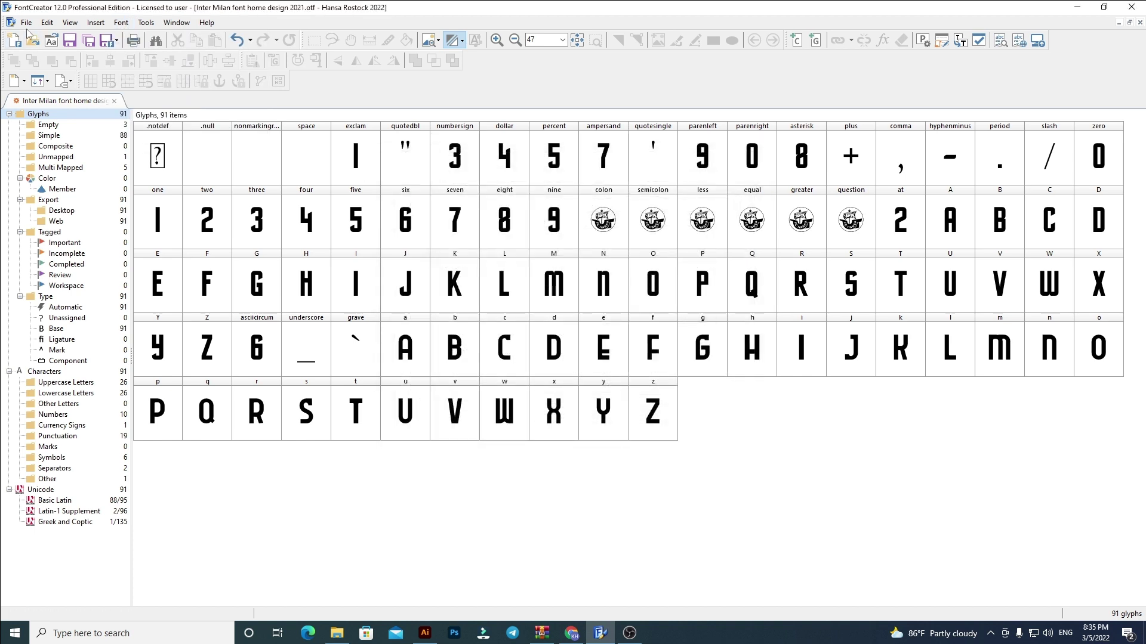
Start exporting the font as a desktop font with the current export settings and browse to the Font Design folder.
{"action": "left_click", "coordinate": [26, 23]}
{"action": "mouse_move", "coordinate": [100, 198]}
{"action": "left_click", "coordinate": [217, 193]}
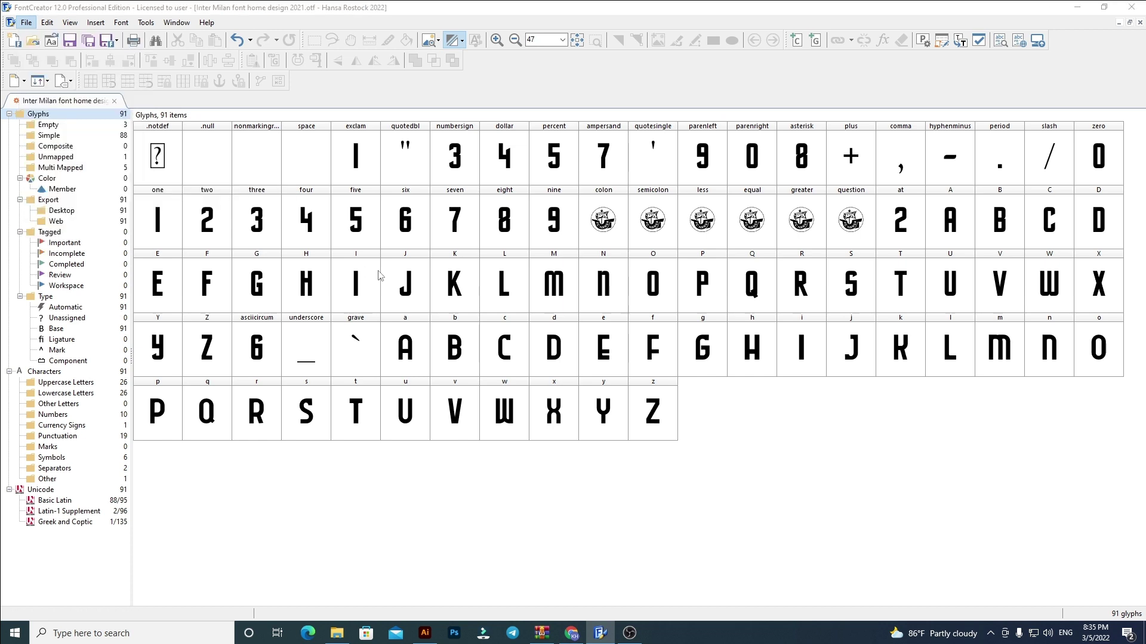
{"action": "left_click", "coordinate": [540, 383]}
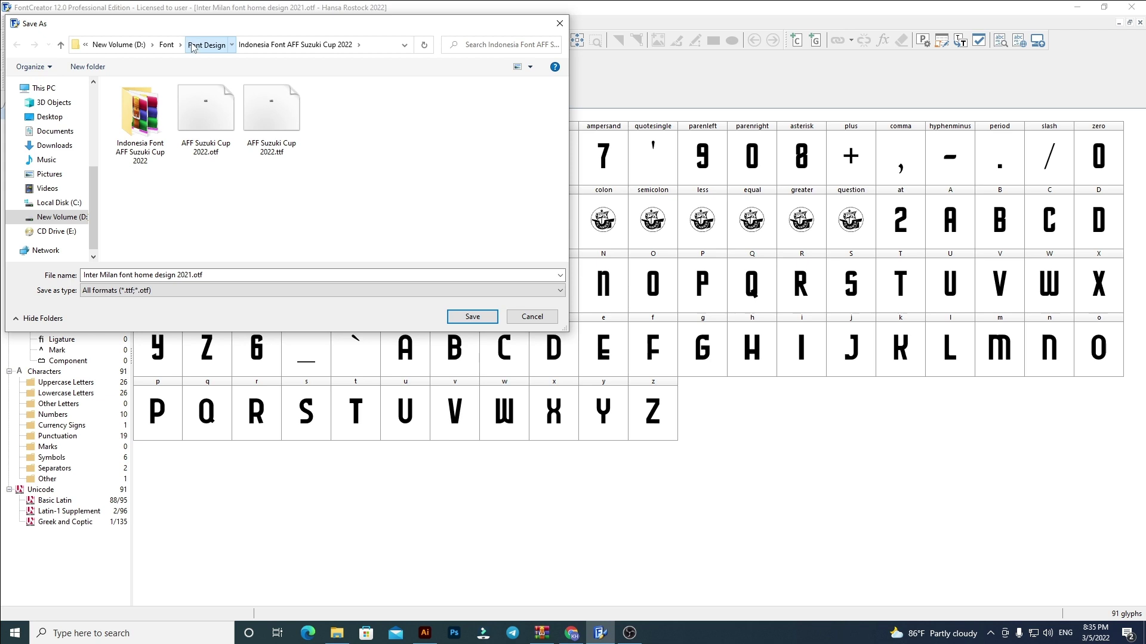
{"action": "left_click", "coordinate": [206, 45]}
{"action": "left_click", "coordinate": [189, 128]}
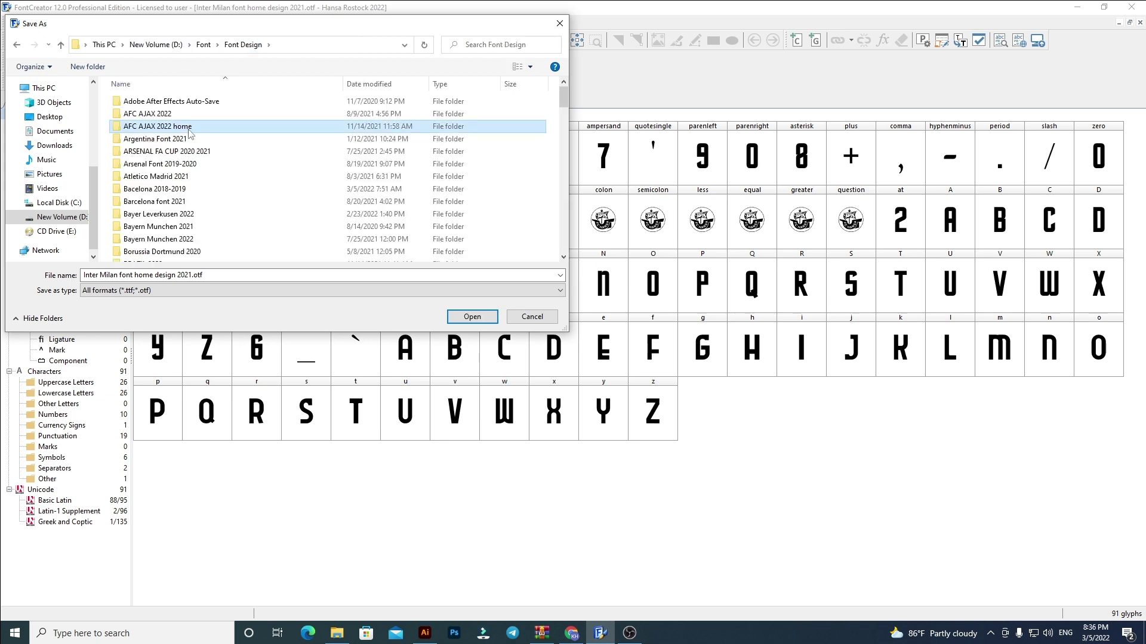
{"action": "key", "text": "h"}
Name the exported file Hansa Rostock 2022 and save it in the Hansa Rostock 2022 folder.
{"action": "left_click", "coordinate": [205, 276]}
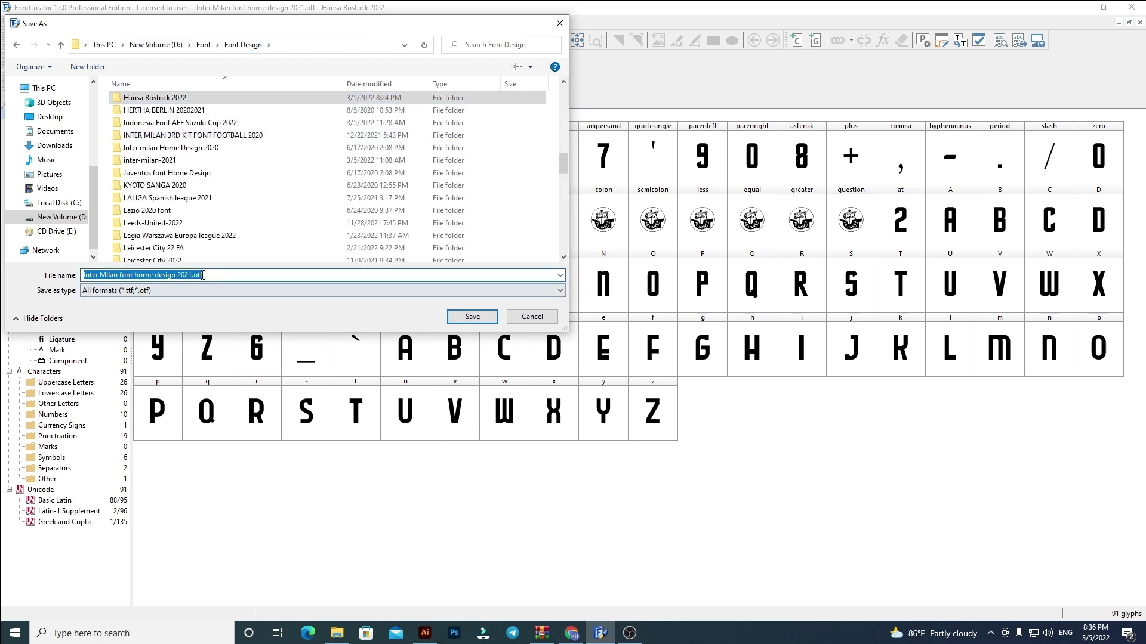
{"action": "key", "text": "ctrl+v"}
{"action": "left_click", "coordinate": [176, 207]}
{"action": "key", "text": "h"}
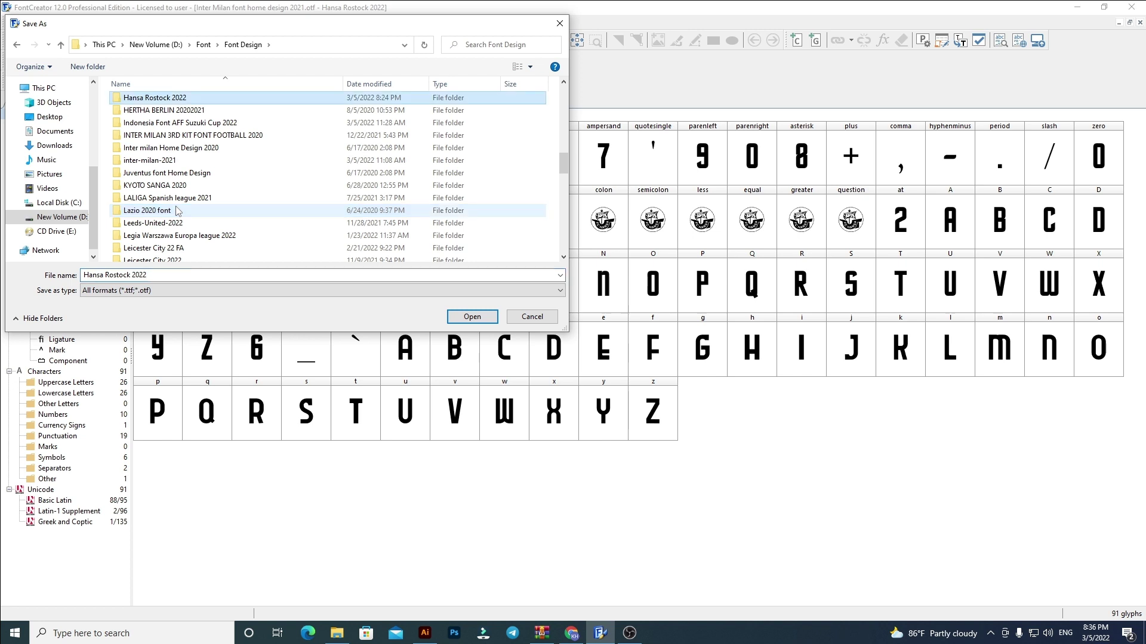
{"action": "double_click", "coordinate": [165, 98]}
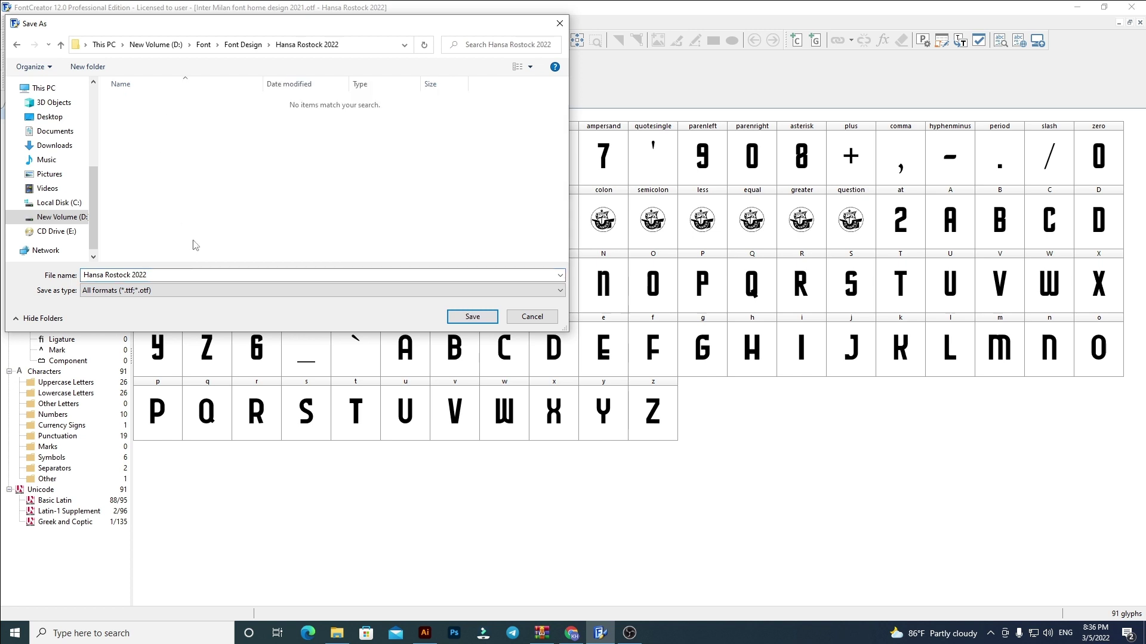
{"action": "left_click", "coordinate": [472, 317]}
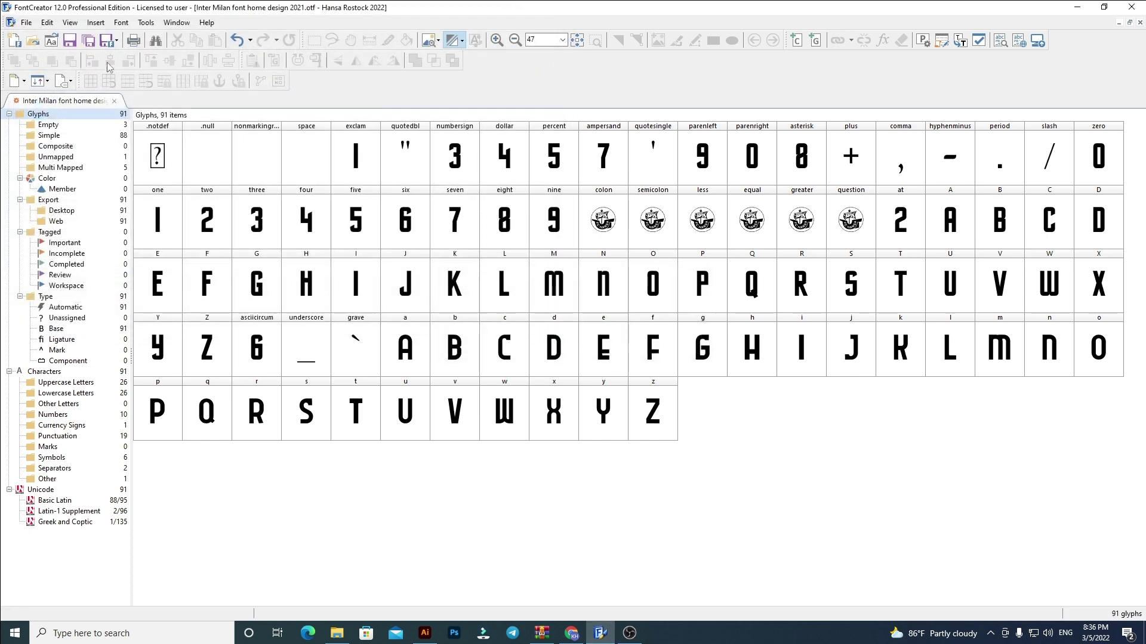
Export the desktop font again in TrueType/OpenType (*.ttf) format as Hansa Rostock 2022.ttf in the same folder.
{"action": "left_click", "coordinate": [25, 24]}
{"action": "mouse_move", "coordinate": [79, 184]}
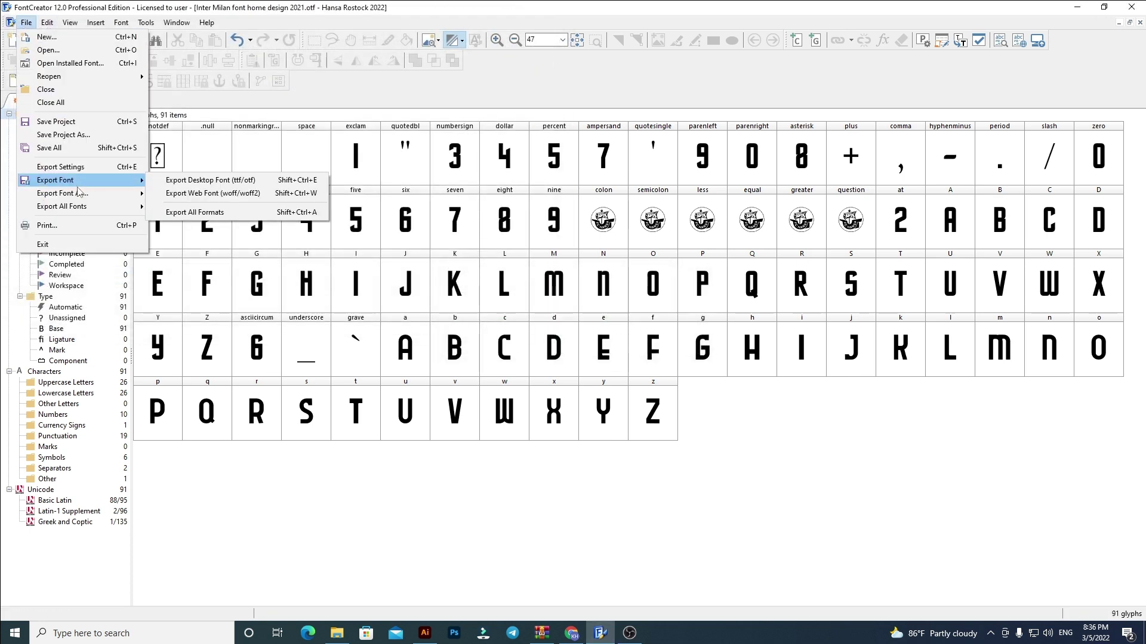
{"action": "left_click", "coordinate": [209, 194]}
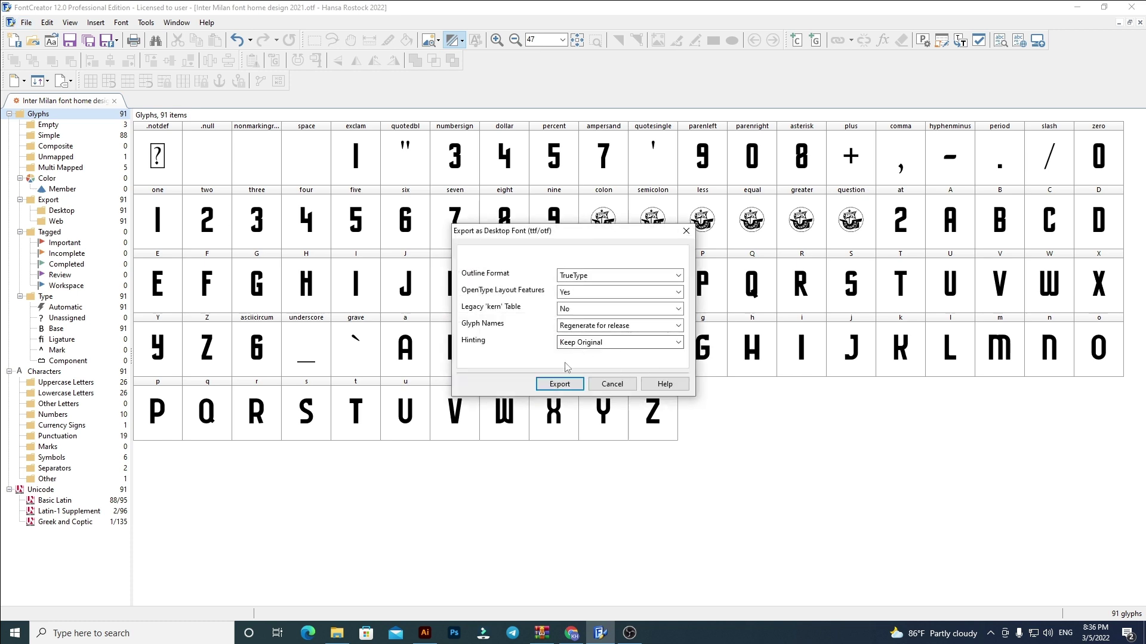
{"action": "left_click", "coordinate": [559, 384]}
{"action": "left_click", "coordinate": [144, 291]}
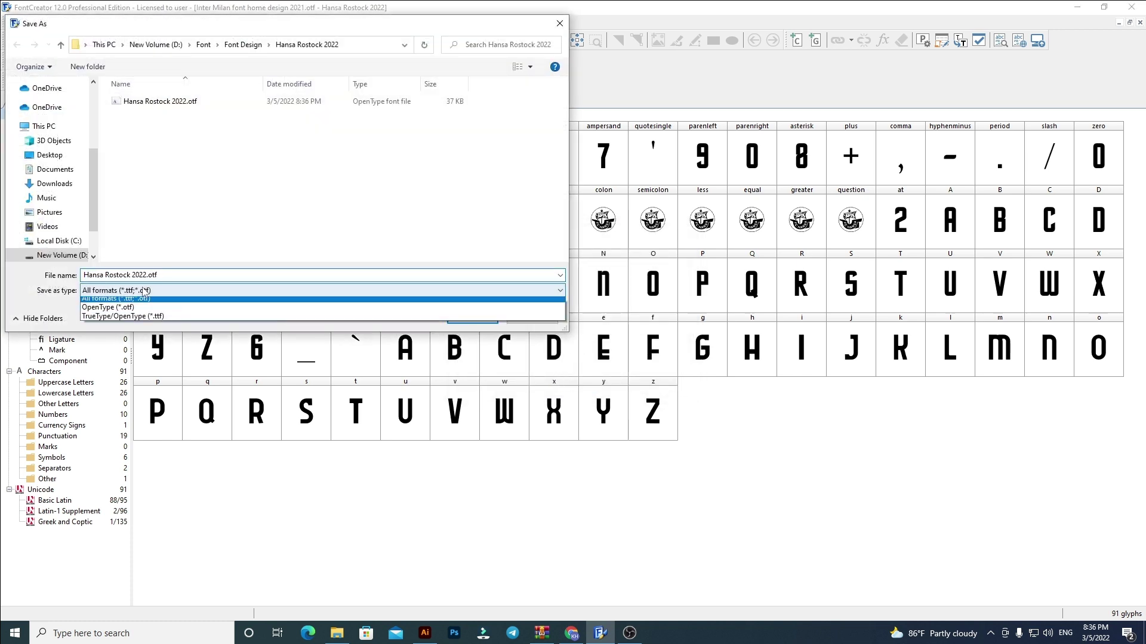
{"action": "left_click", "coordinate": [143, 316]}
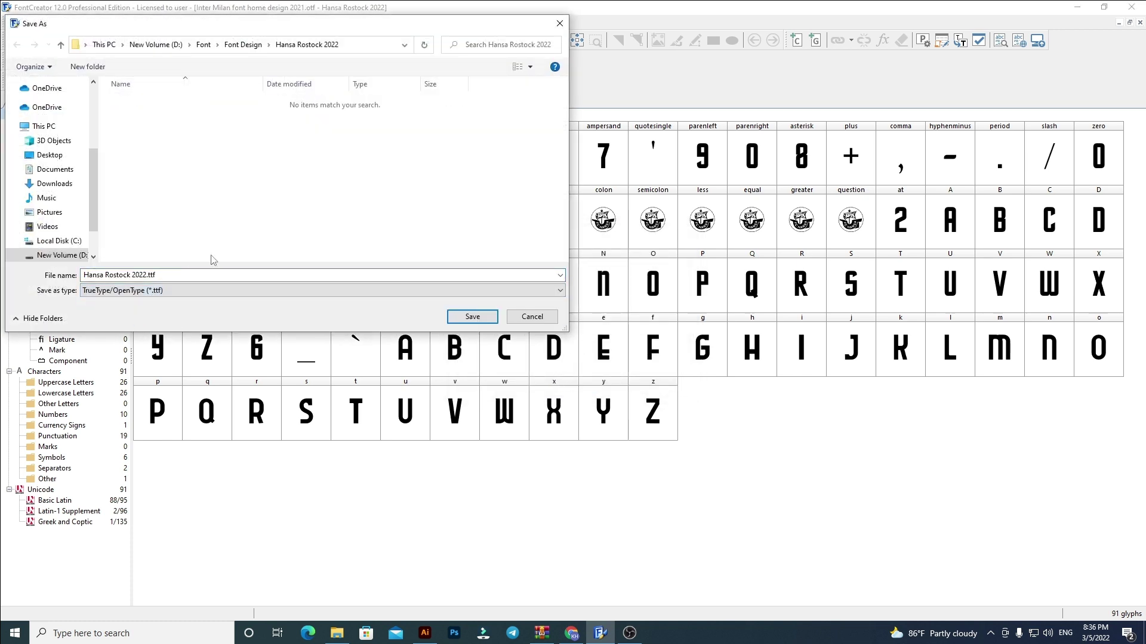
{"action": "left_click", "coordinate": [473, 316]}
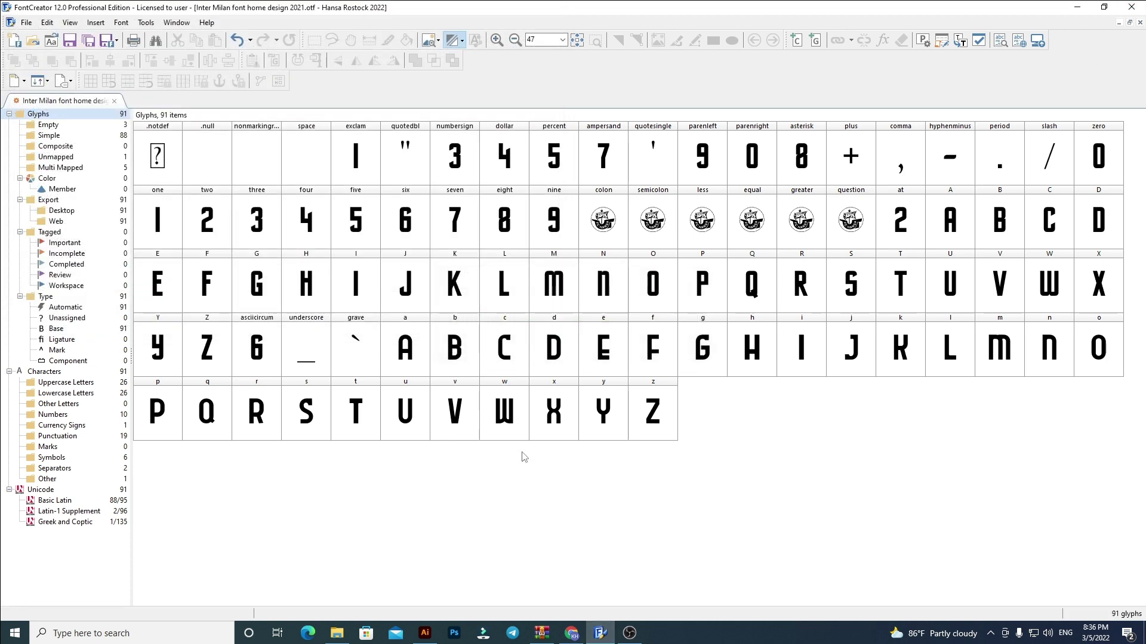
Switch to Illustrator and select the HANSA ROSTOCK 2022 title text above the digits.
{"action": "left_click", "coordinate": [425, 355]}
{"action": "left_click", "coordinate": [425, 633]}
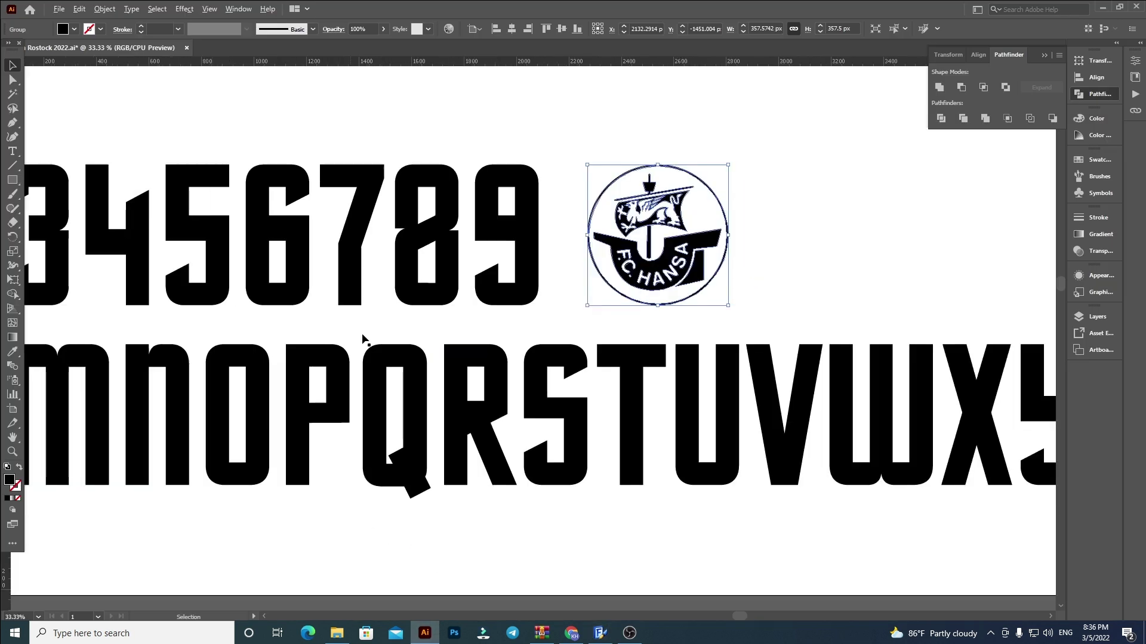
{"action": "scroll", "coordinate": [362, 335], "scroll_direction": "down", "scroll_amount": 2}
{"action": "left_click", "coordinate": [395, 460]}
{"action": "left_click_drag", "start_coordinate": [327, 439], "coordinate": [450, 409]}
{"action": "scroll", "coordinate": [378, 432], "scroll_direction": "down", "scroll_amount": 1}
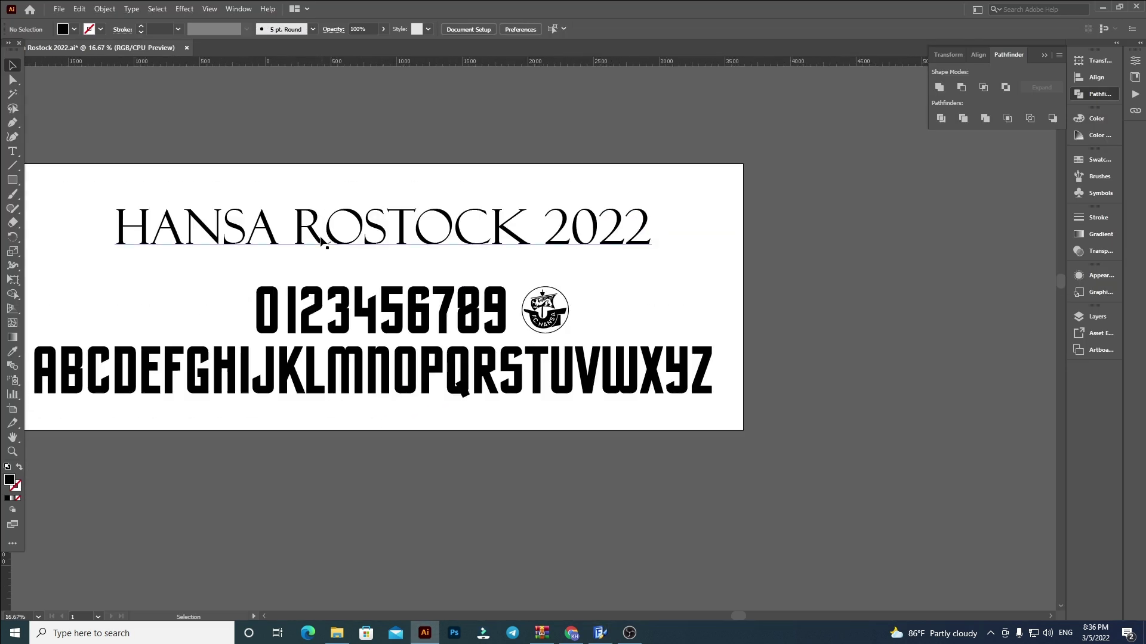
{"action": "left_click", "coordinate": [322, 242]}
Switch to File Explorer and open the Hansa Rostock 2022 folder inside Font > Font Design on New Volume (D:).
{"action": "left_click", "coordinate": [337, 633]}
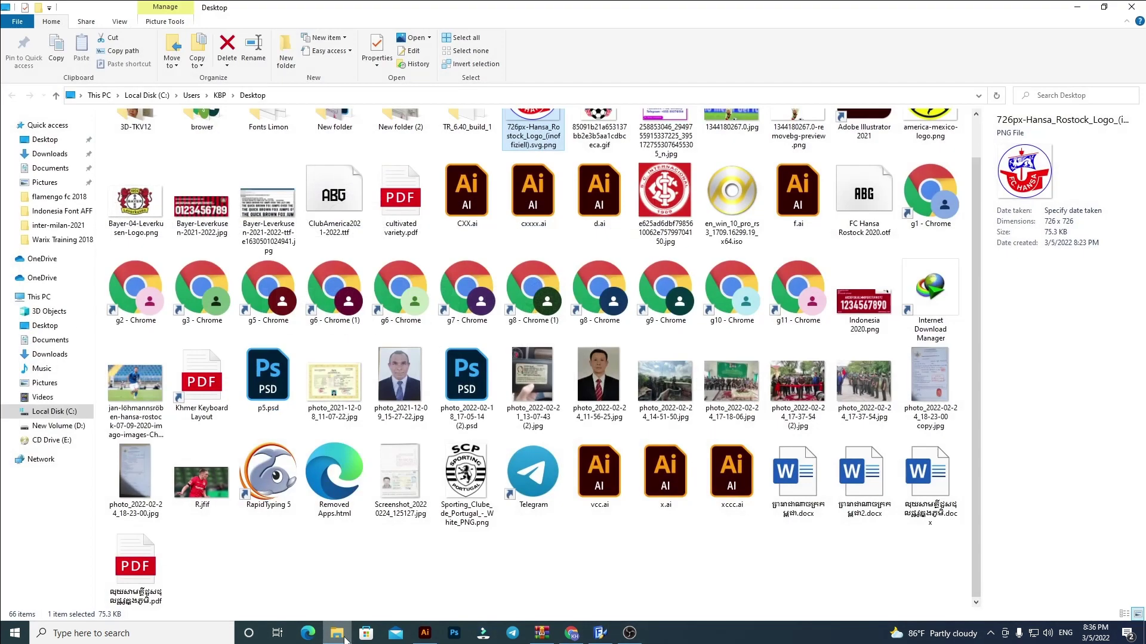
{"action": "left_click", "coordinate": [345, 639]}
{"action": "left_click", "coordinate": [345, 639]}
{"action": "left_click", "coordinate": [58, 425]}
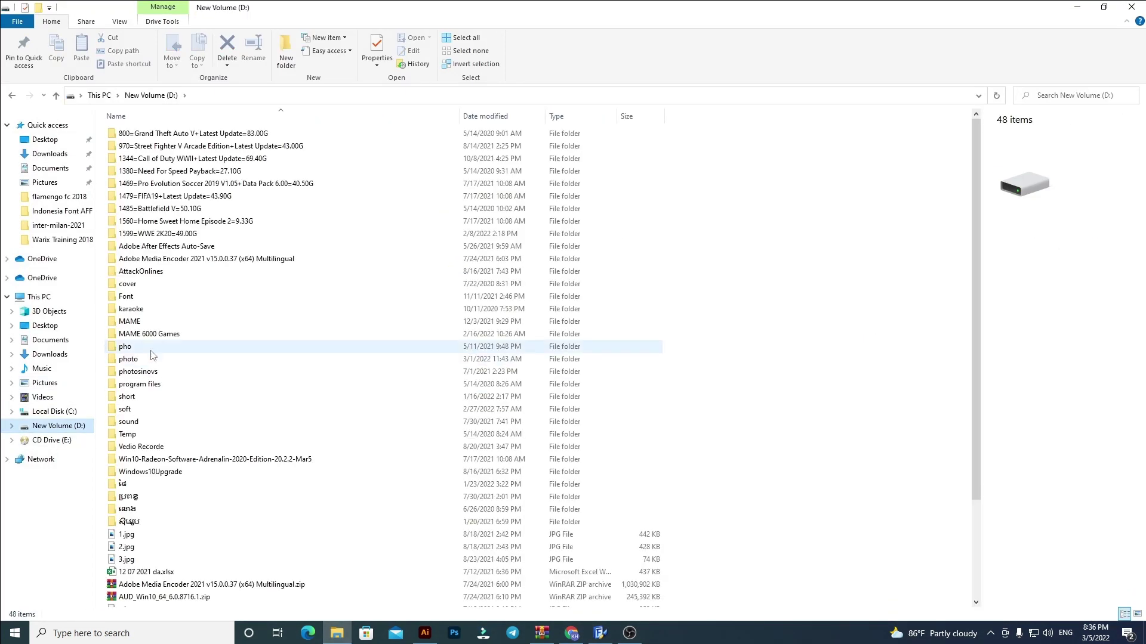
{"action": "double_click", "coordinate": [128, 296]}
{"action": "double_click", "coordinate": [130, 185]}
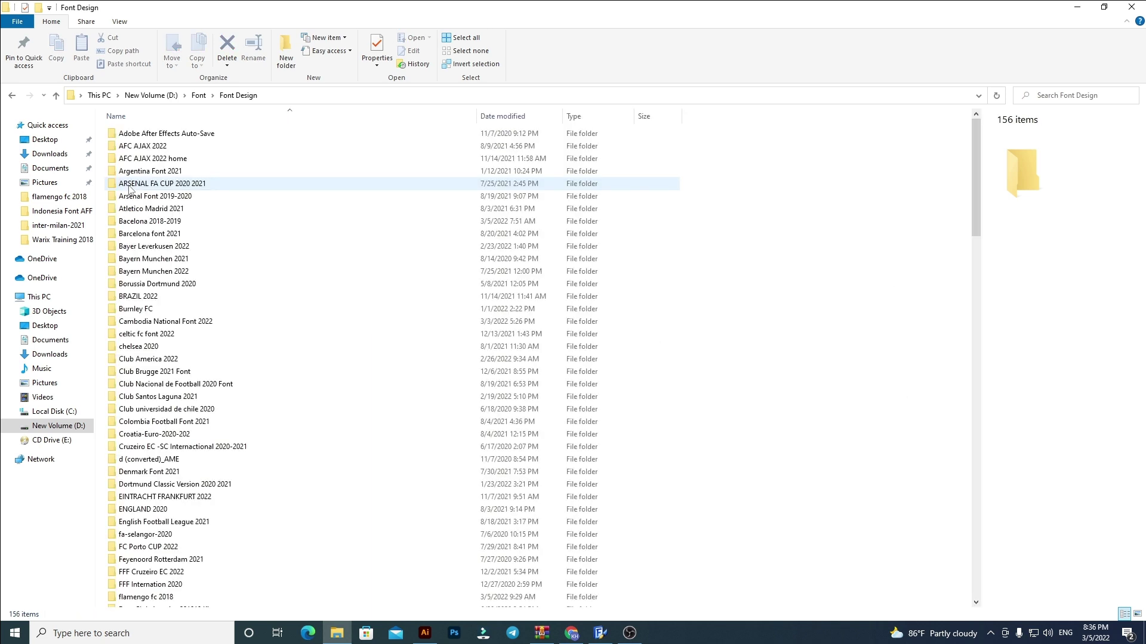
{"action": "left_click", "coordinate": [133, 199]}
{"action": "key", "text": "h"}
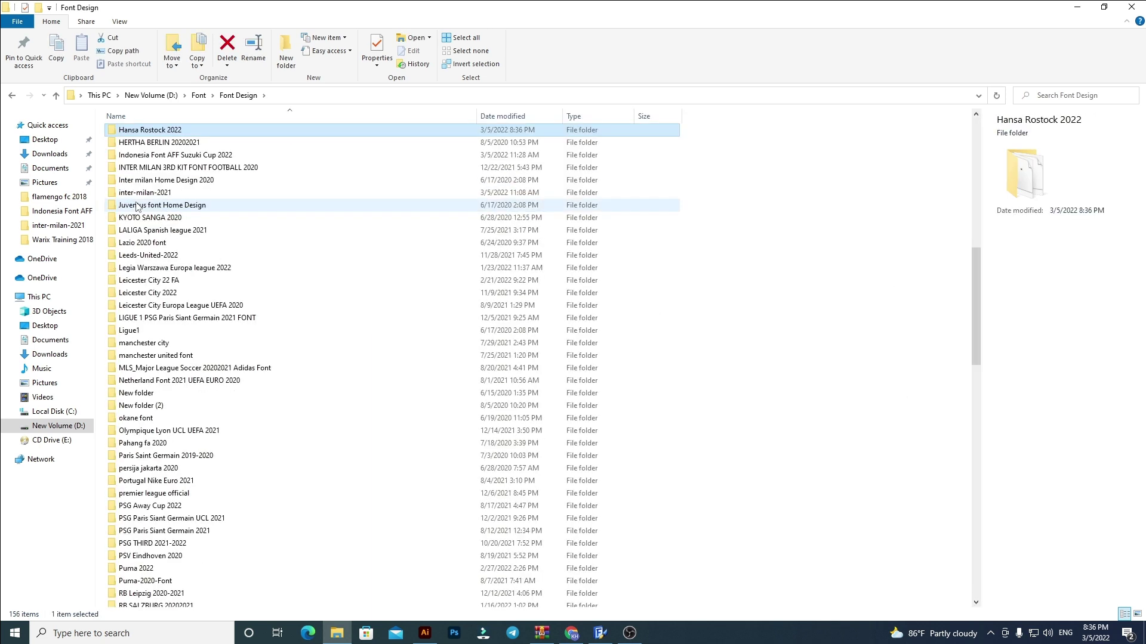
{"action": "double_click", "coordinate": [157, 131]}
Install the font from Hansa Rostock 2022.otf, close its preview and return to Illustrator.
{"action": "double_click", "coordinate": [154, 146]}
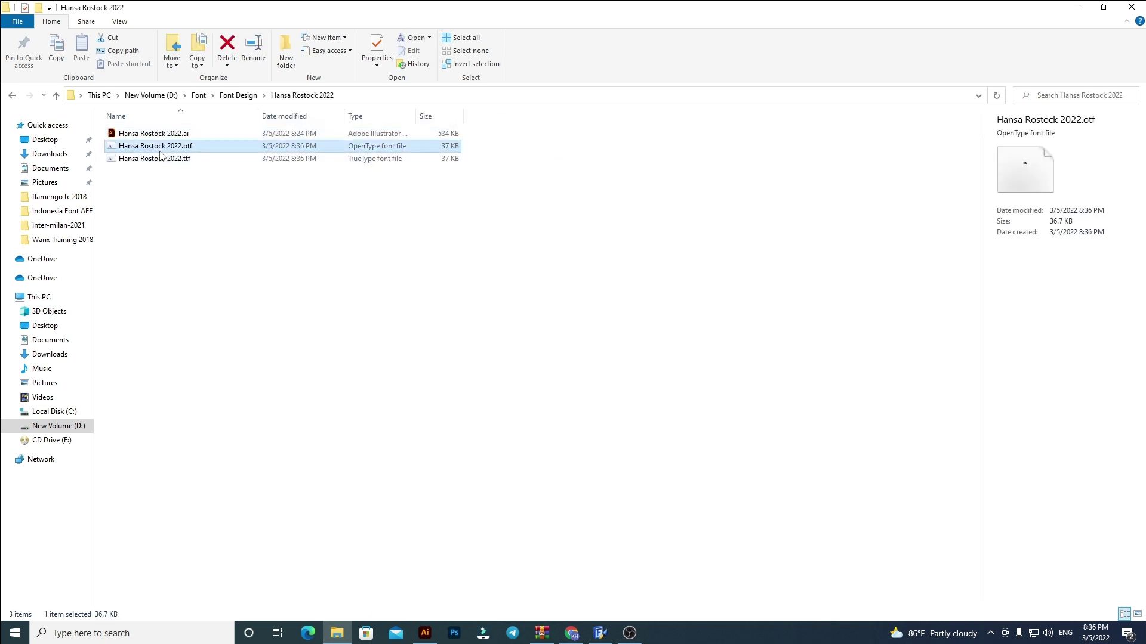
{"action": "left_click", "coordinate": [131, 109]}
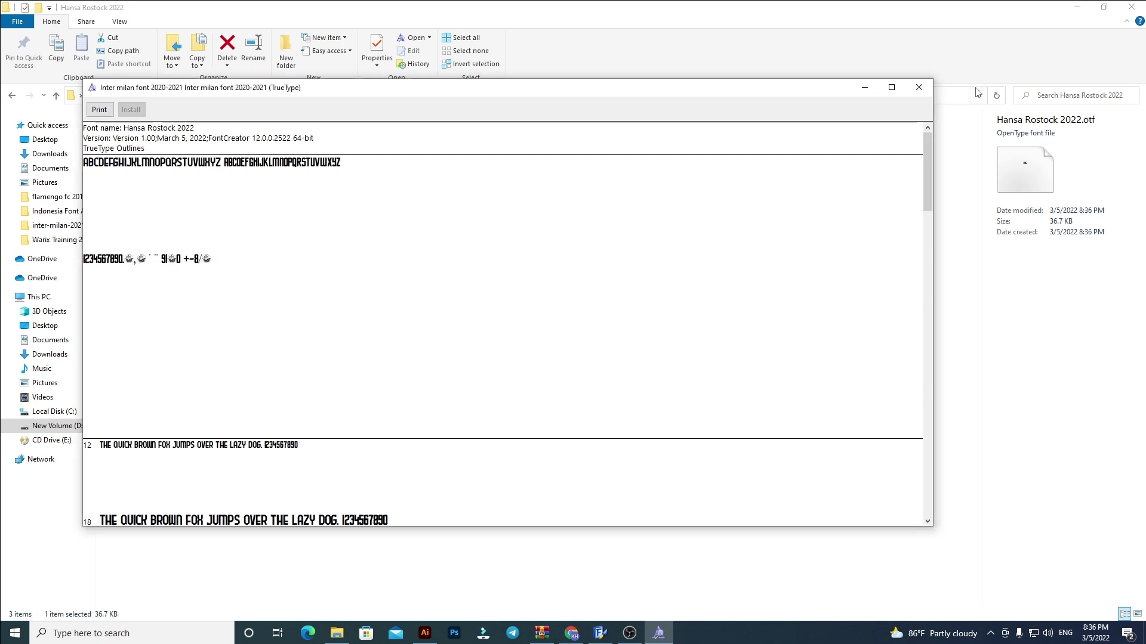
{"action": "left_click", "coordinate": [919, 87]}
{"action": "left_click", "coordinate": [425, 633]}
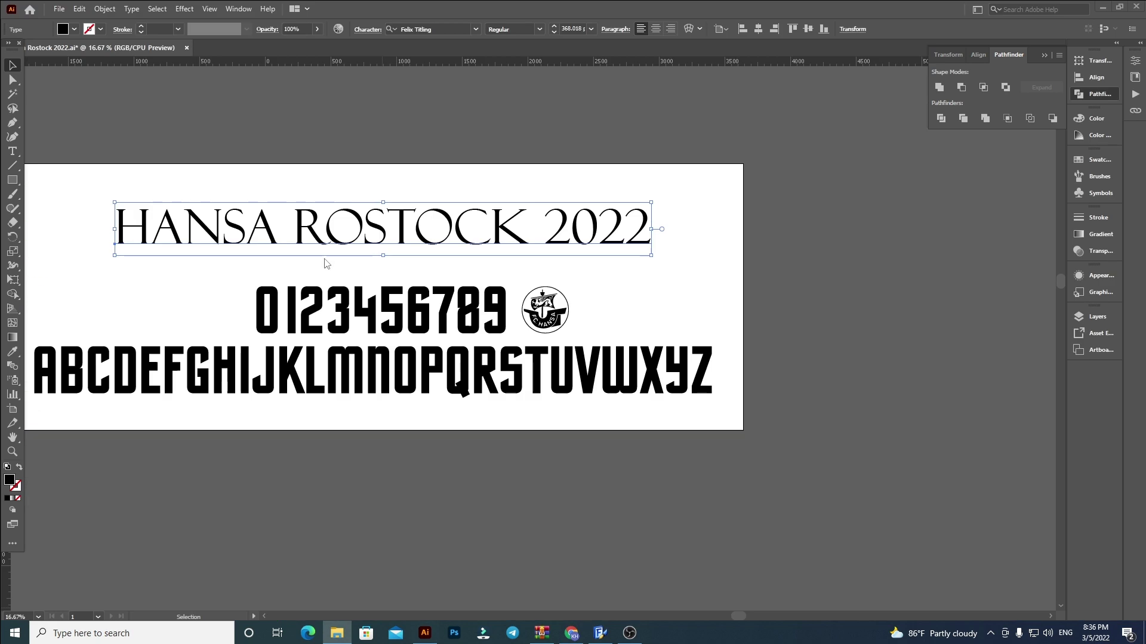
Search the fonts for "ha" and apply Haettenschweiler to the title text.
{"action": "left_click", "coordinate": [447, 26]}
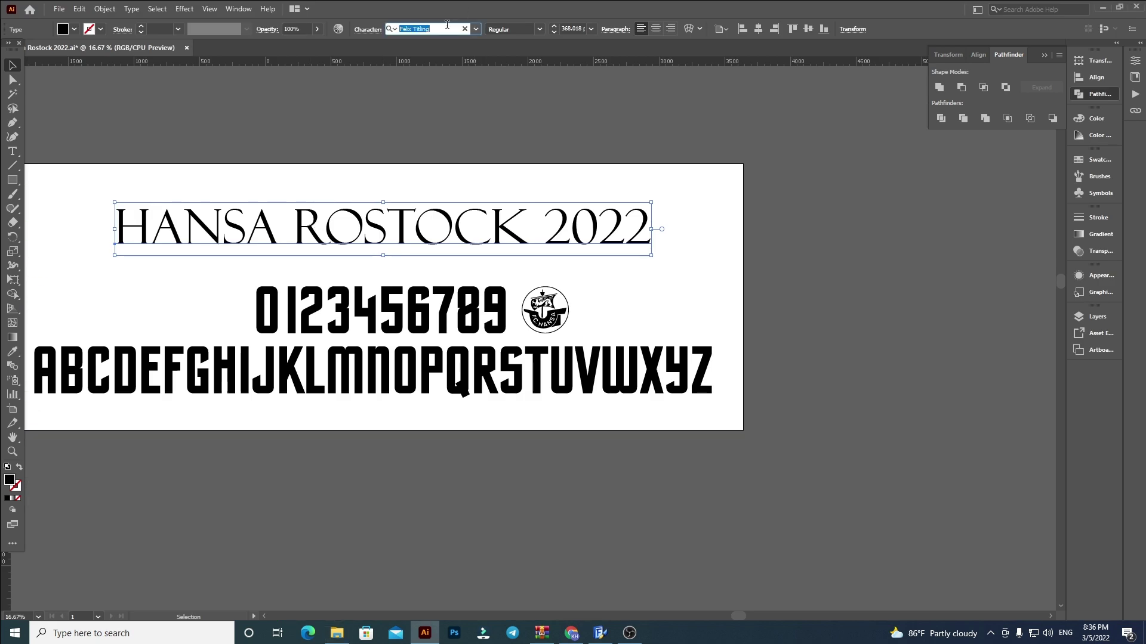
{"action": "type", "text": "ha"}
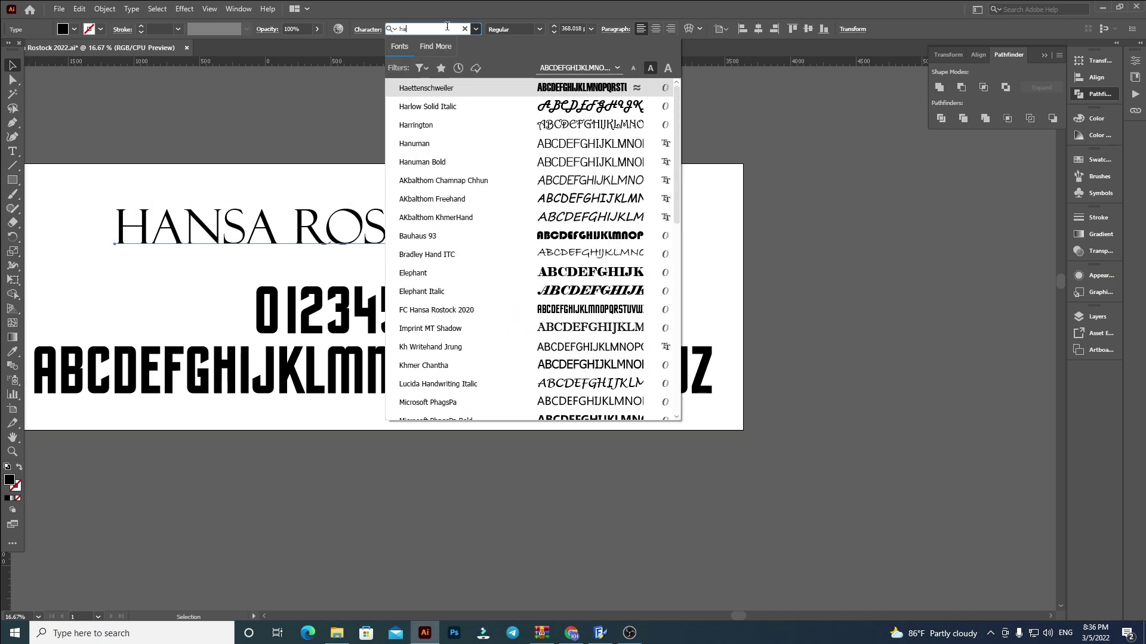
{"action": "key", "text": "Return"}
{"action": "left_click", "coordinate": [381, 163]}
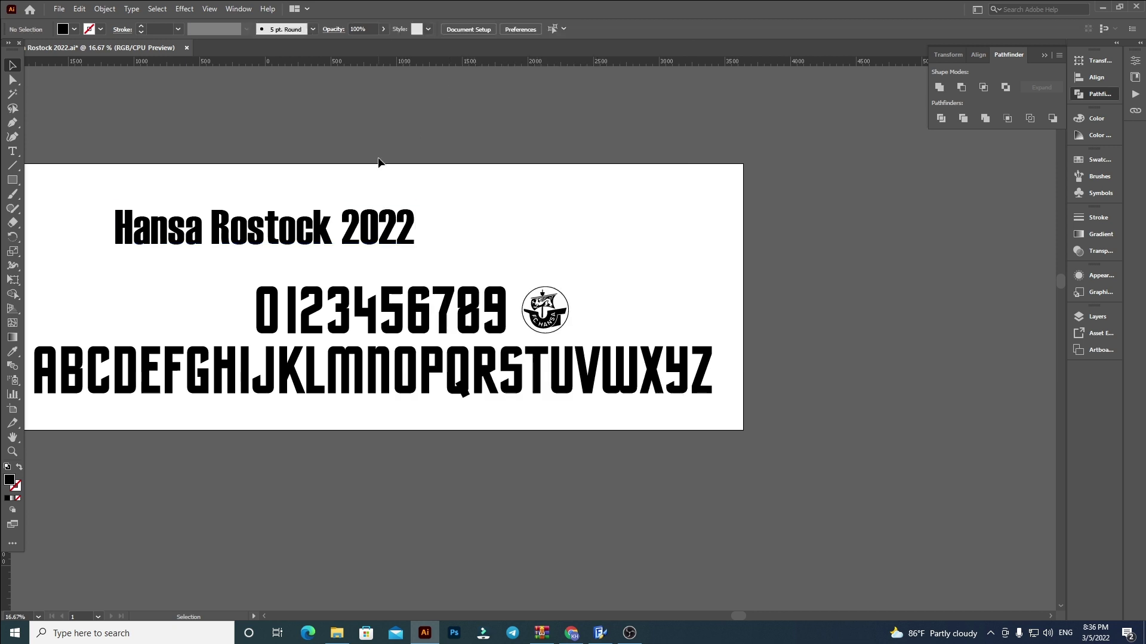
Select the title text, search the fonts for "hansa" and apply FC Hansa Rostock 2020 to it.
{"action": "left_click", "coordinate": [309, 245]}
{"action": "left_click", "coordinate": [414, 30]}
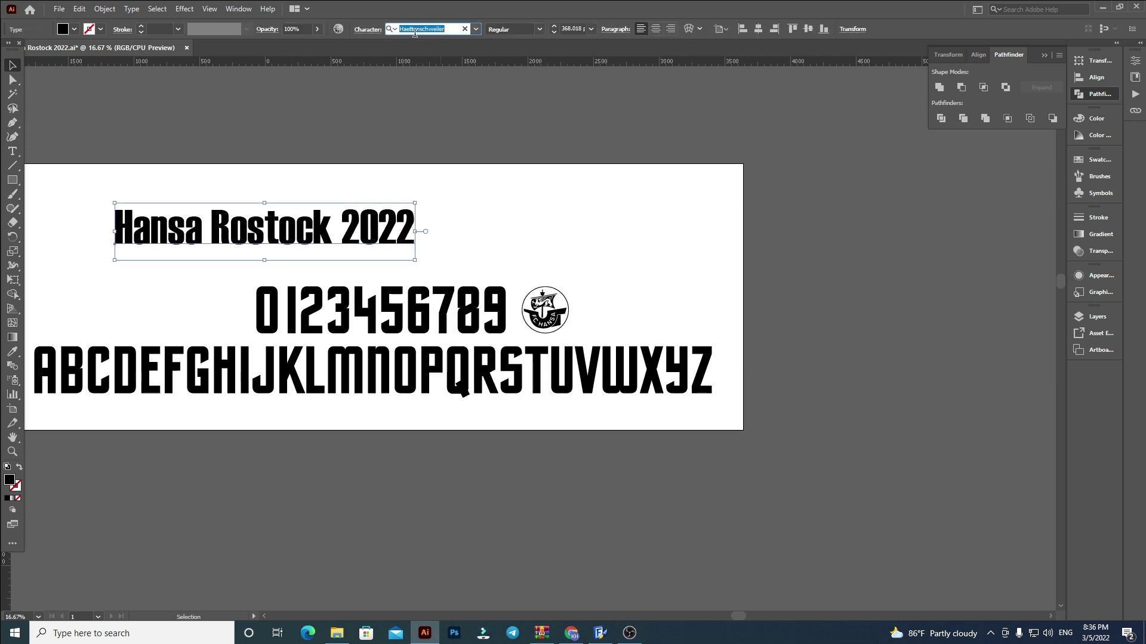
{"action": "type", "text": "ha"}
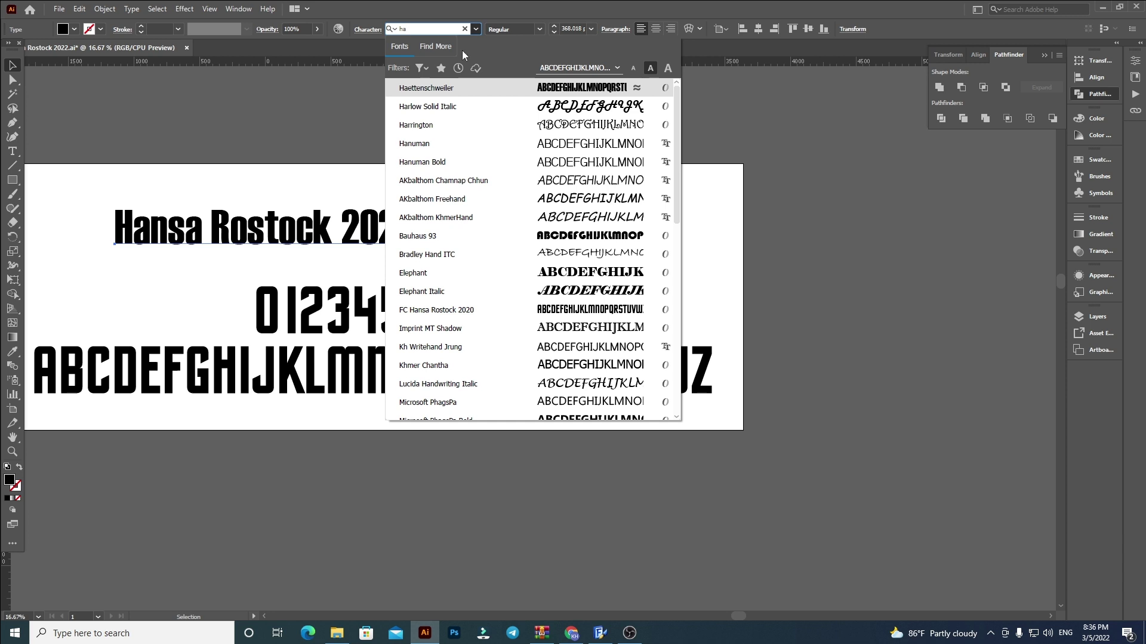
{"action": "type", "text": "s"}
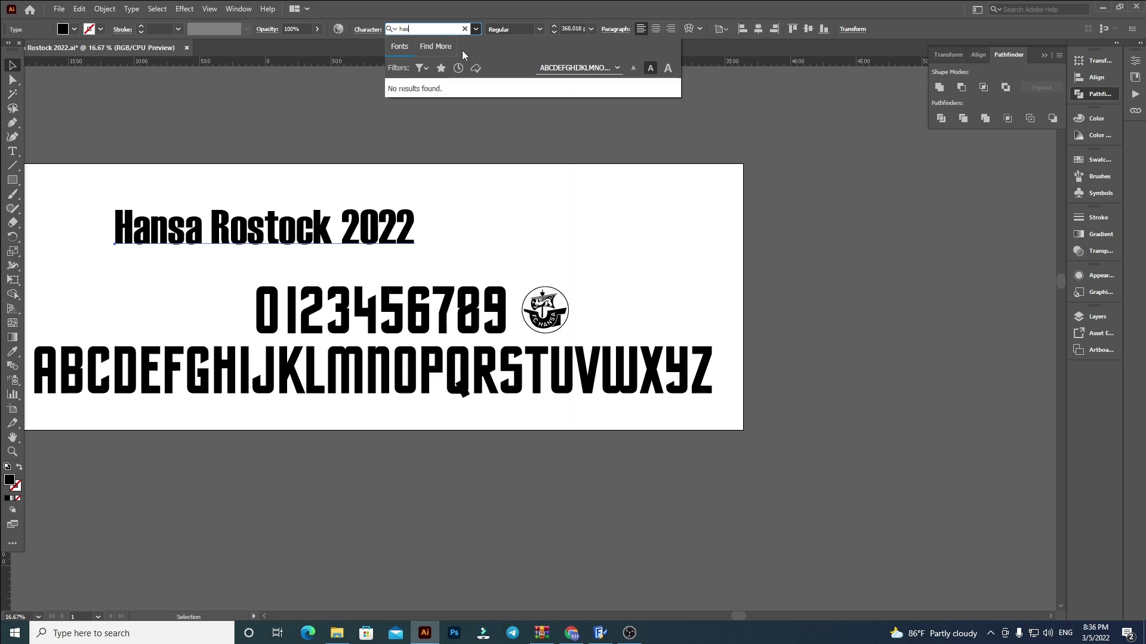
{"action": "key", "text": "BackSpace"}
{"action": "type", "text": "nsa"}
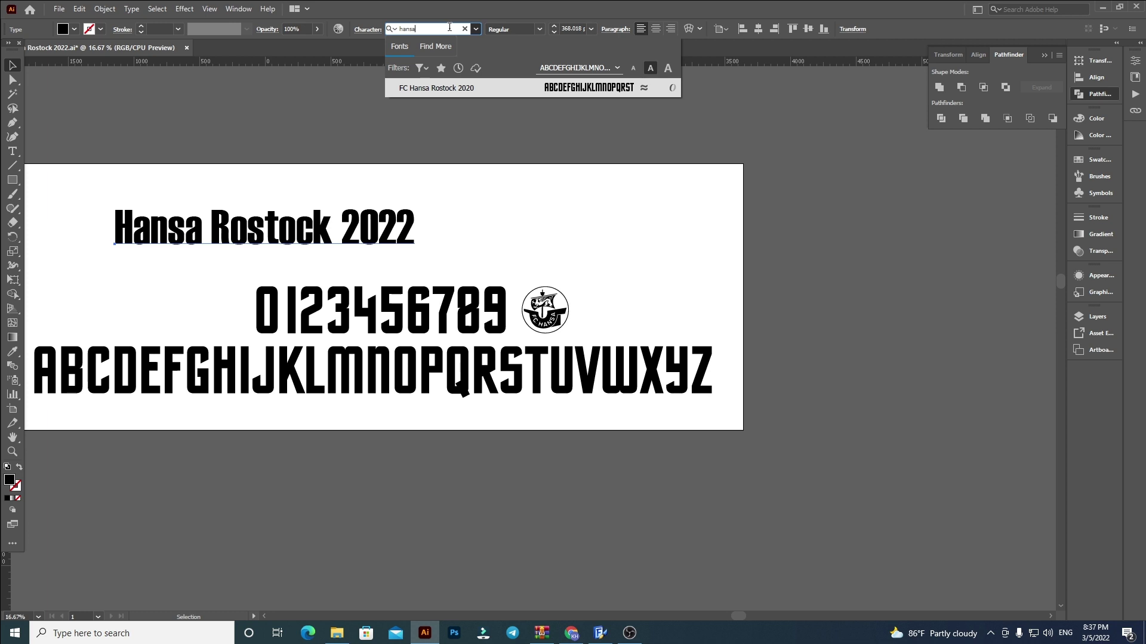
{"action": "left_click", "coordinate": [411, 90]}
{"action": "scroll", "coordinate": [301, 231], "scroll_direction": "up", "scroll_amount": 1}
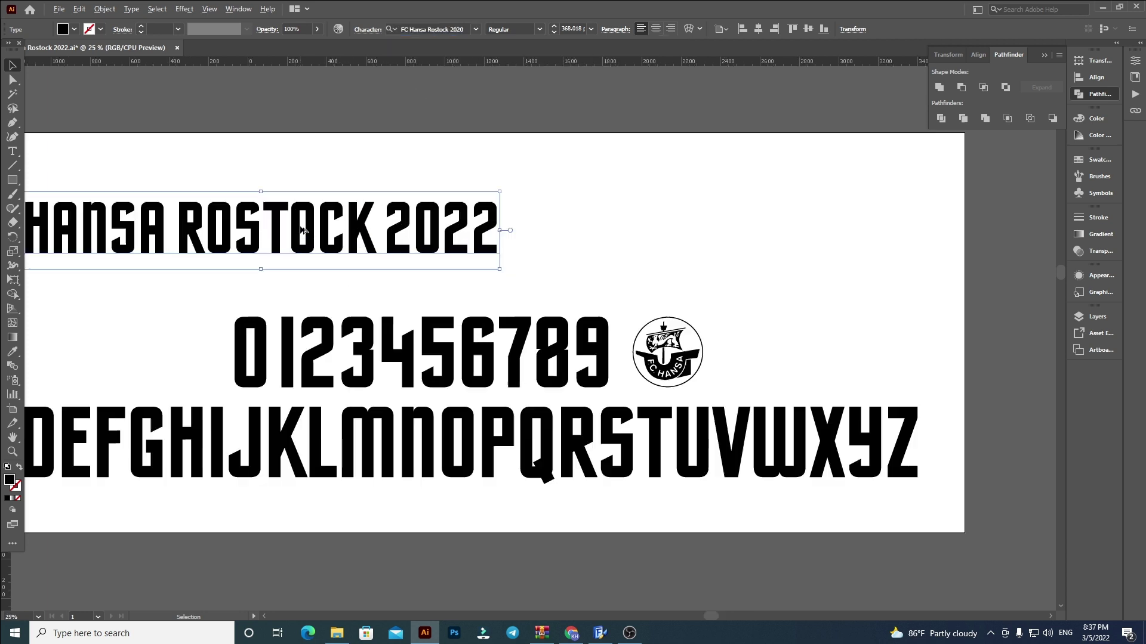
{"action": "left_click_drag", "start_coordinate": [302, 231], "coordinate": [420, 214]}
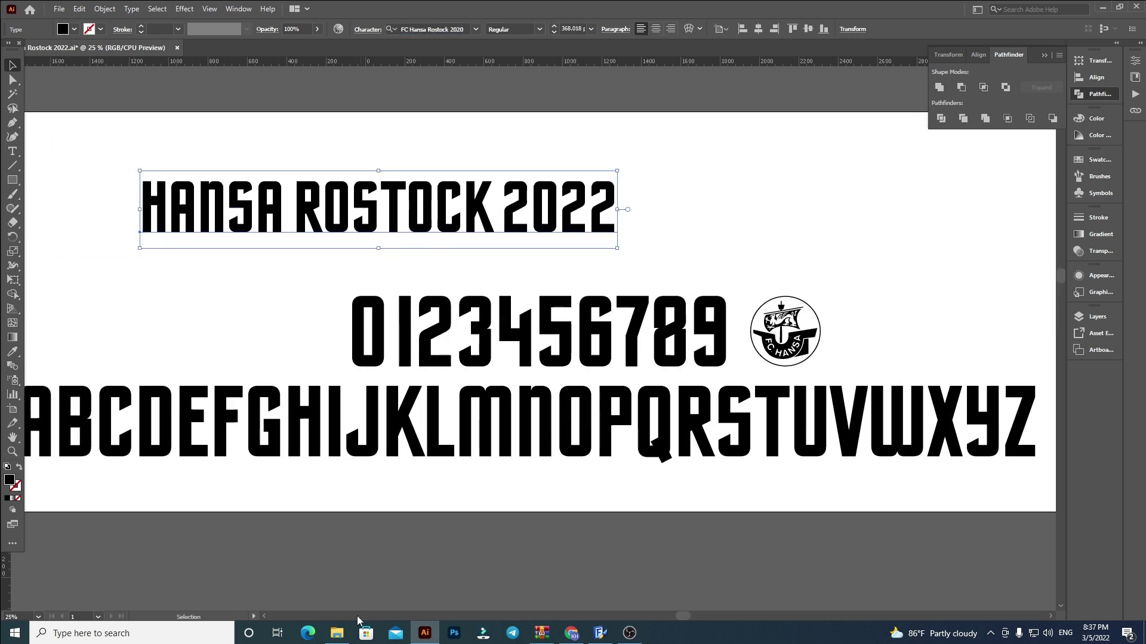
Switch to File Explorer, install the font from Hansa Rostock 2022.ttf and close its preview.
{"action": "left_click", "coordinate": [336, 633]}
{"action": "double_click", "coordinate": [177, 158]}
{"action": "left_click", "coordinate": [146, 125]}
{"action": "left_click", "coordinate": [596, 331]}
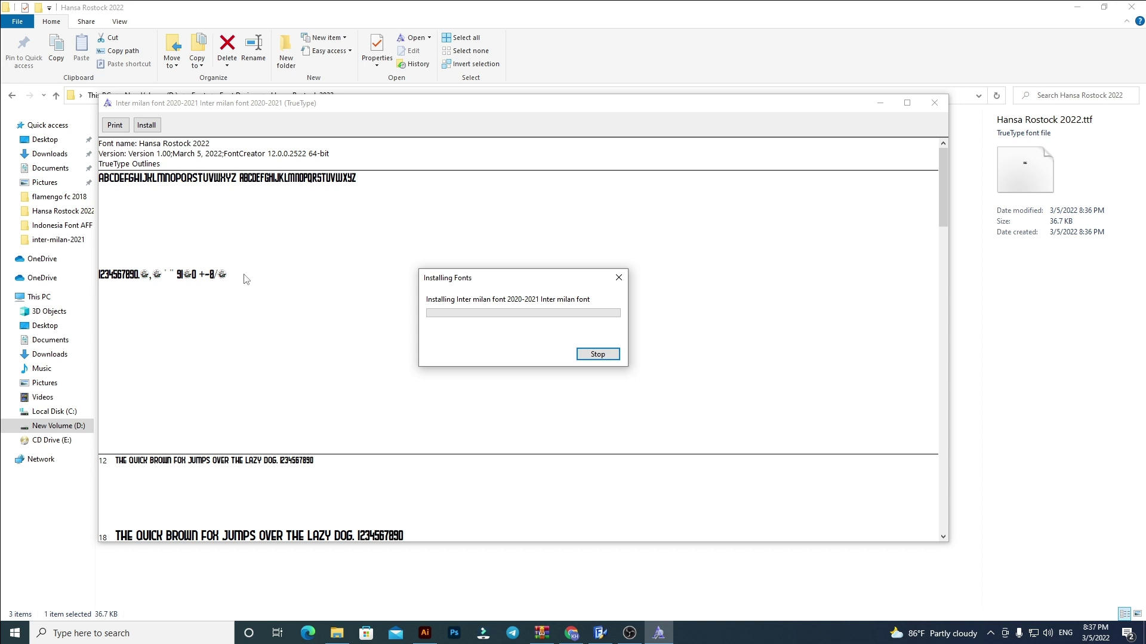
{"action": "left_click", "coordinate": [934, 103]}
{"action": "left_click", "coordinate": [355, 305]}
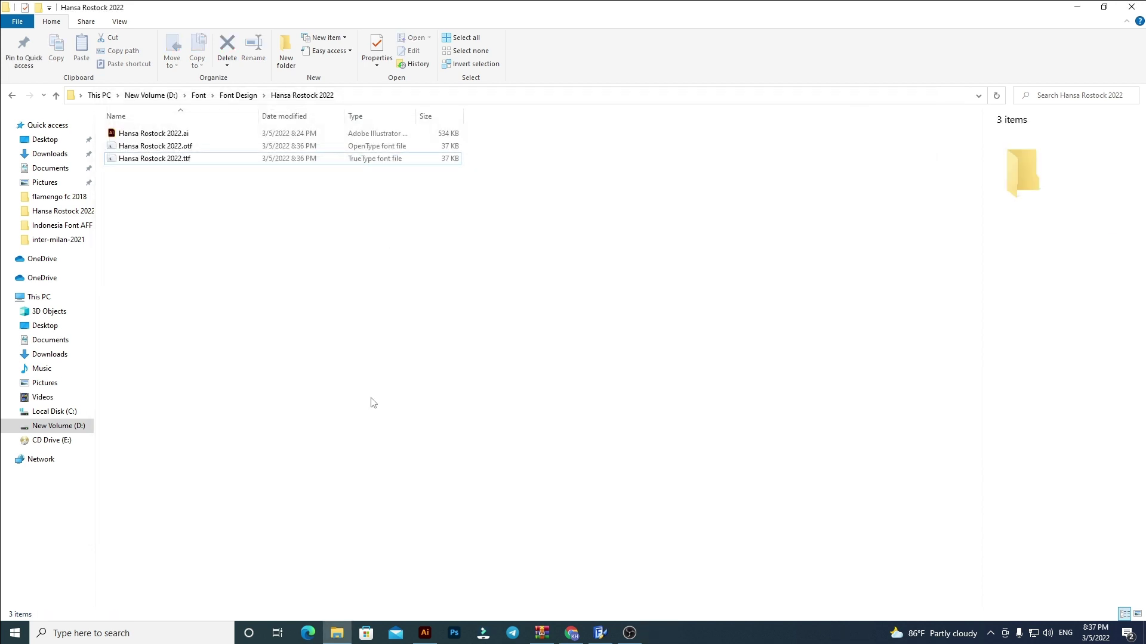
Return to Illustrator, search the fonts for "hansa" again, reapply FC Hansa Rostock 2020 to the title and deselect it.
{"action": "left_click", "coordinate": [425, 632]}
{"action": "left_click", "coordinate": [458, 30]}
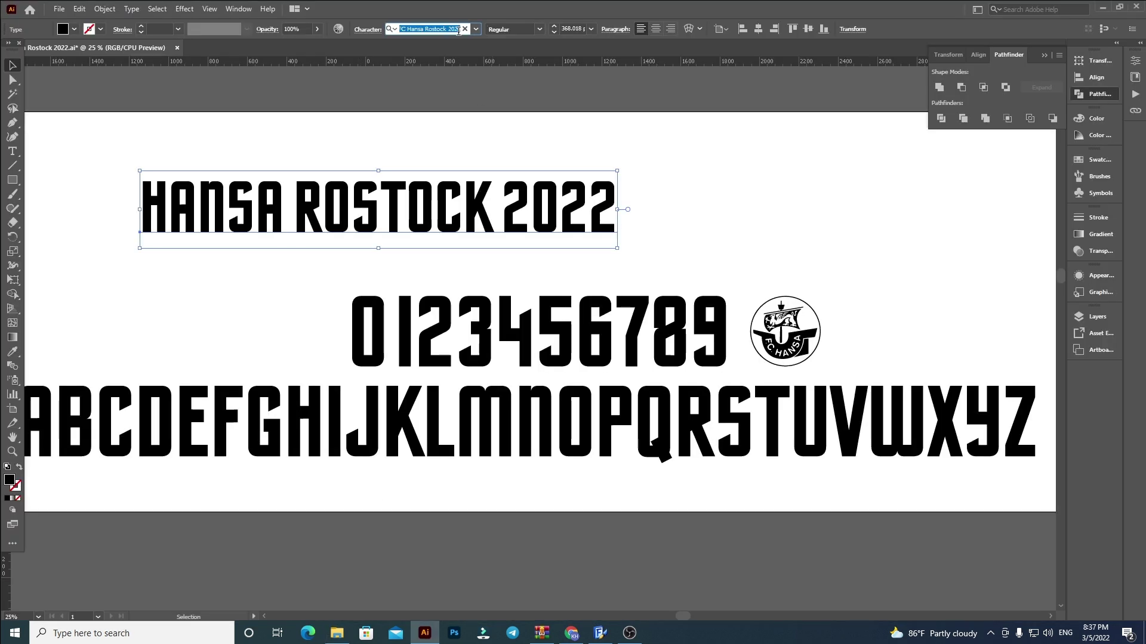
{"action": "type", "text": "h"}
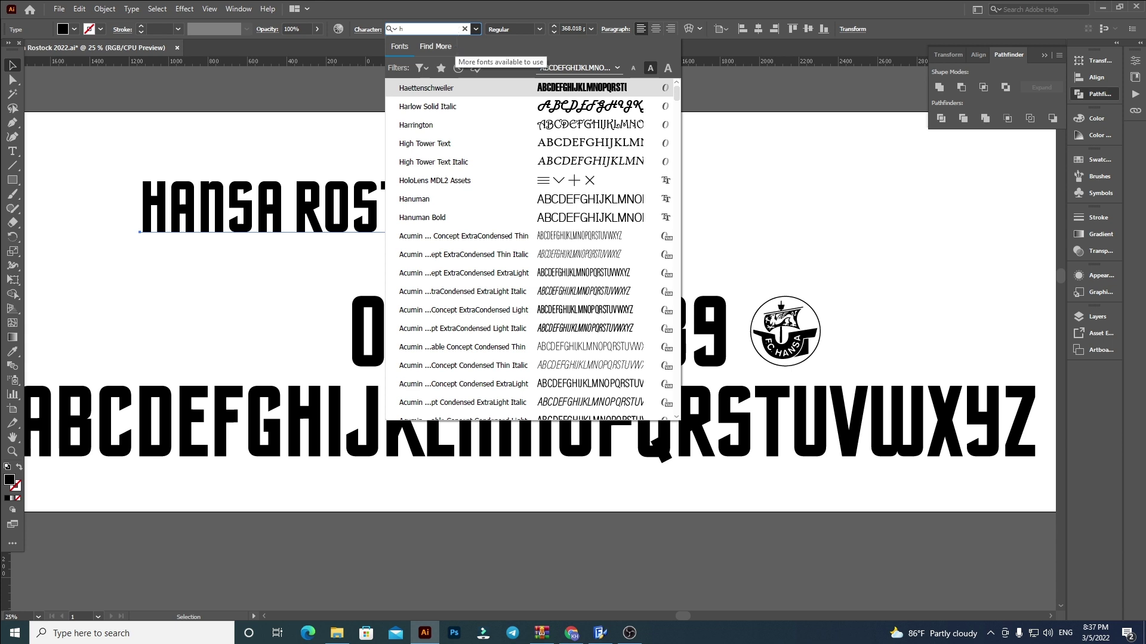
{"action": "type", "text": "ana"}
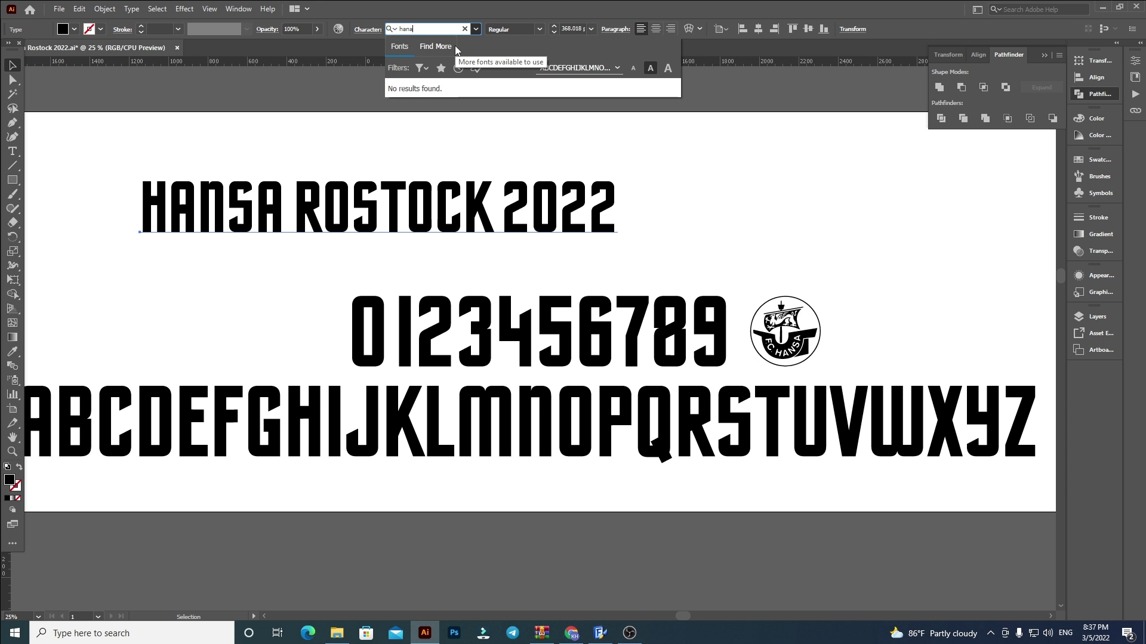
{"action": "key", "text": "BackSpace"}
{"action": "type", "text": "sa"}
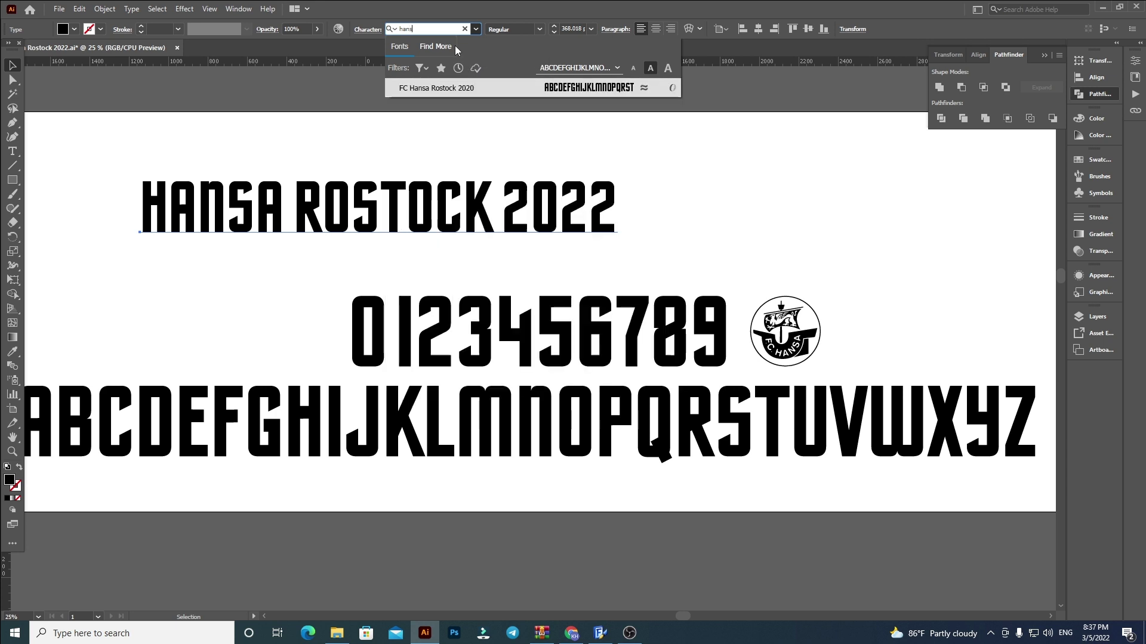
{"action": "left_click", "coordinate": [464, 94]}
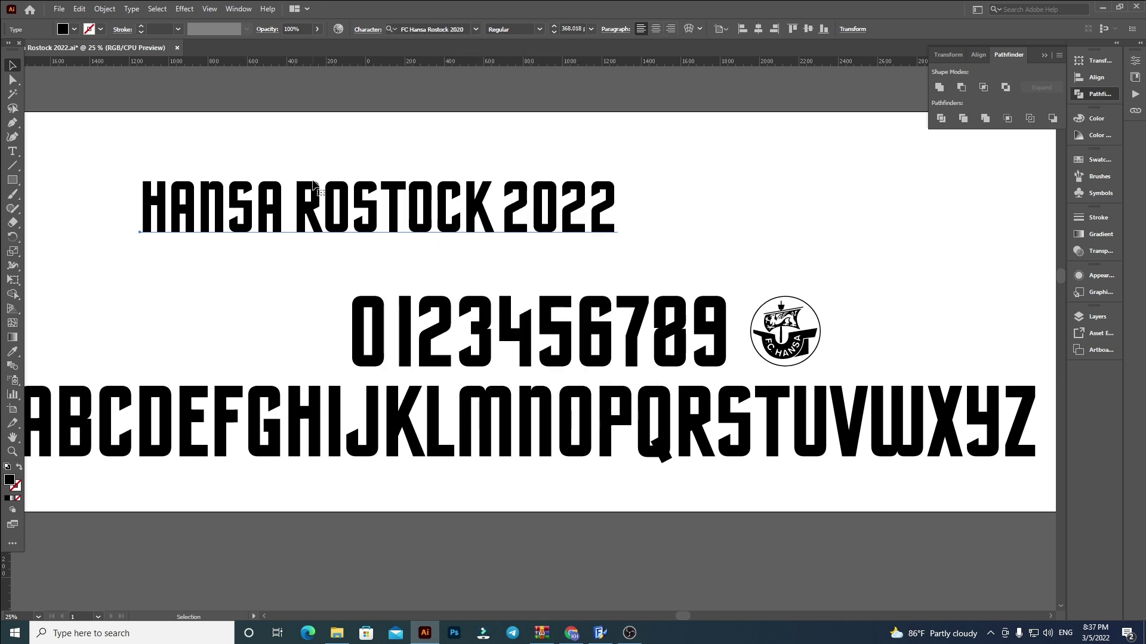
{"action": "scroll", "coordinate": [263, 201], "scroll_direction": "down", "scroll_amount": 1}
{"action": "left_click", "coordinate": [235, 144]}
{"action": "left_click_drag", "start_coordinate": [563, 184], "coordinate": [561, 165]}
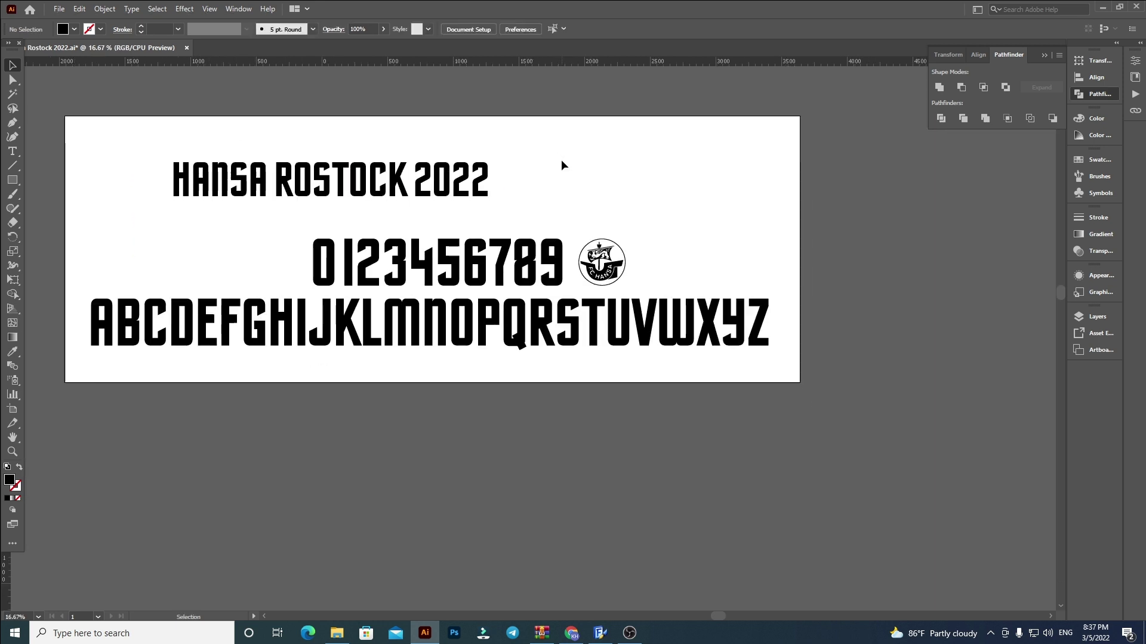
{"action": "left_click", "coordinate": [630, 633]}
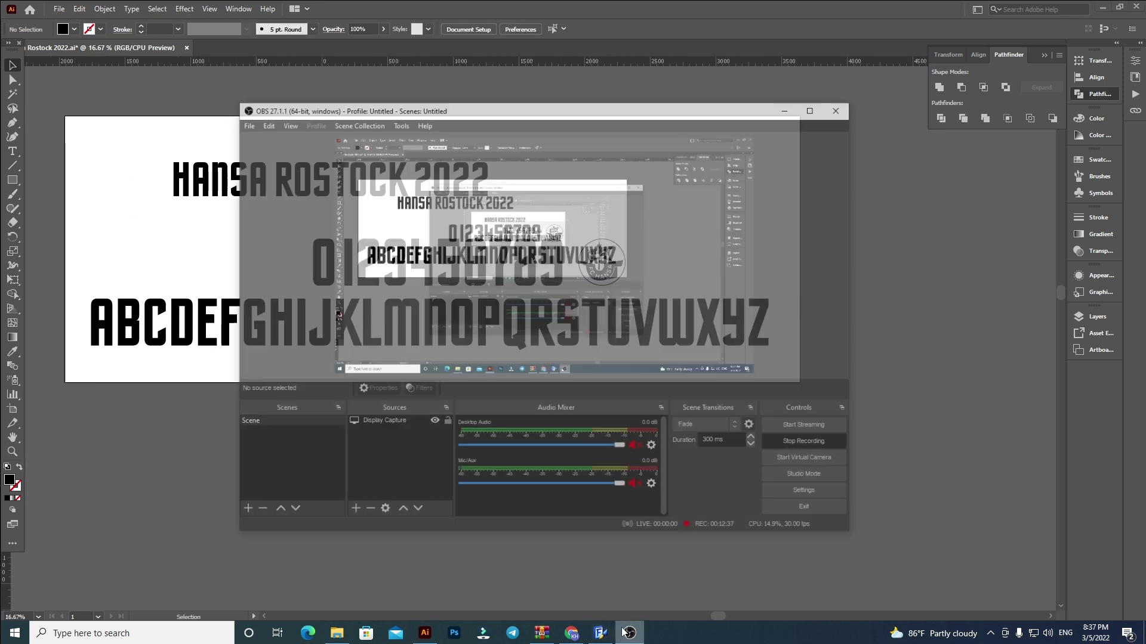
{"action": "left_click", "coordinate": [815, 427]}
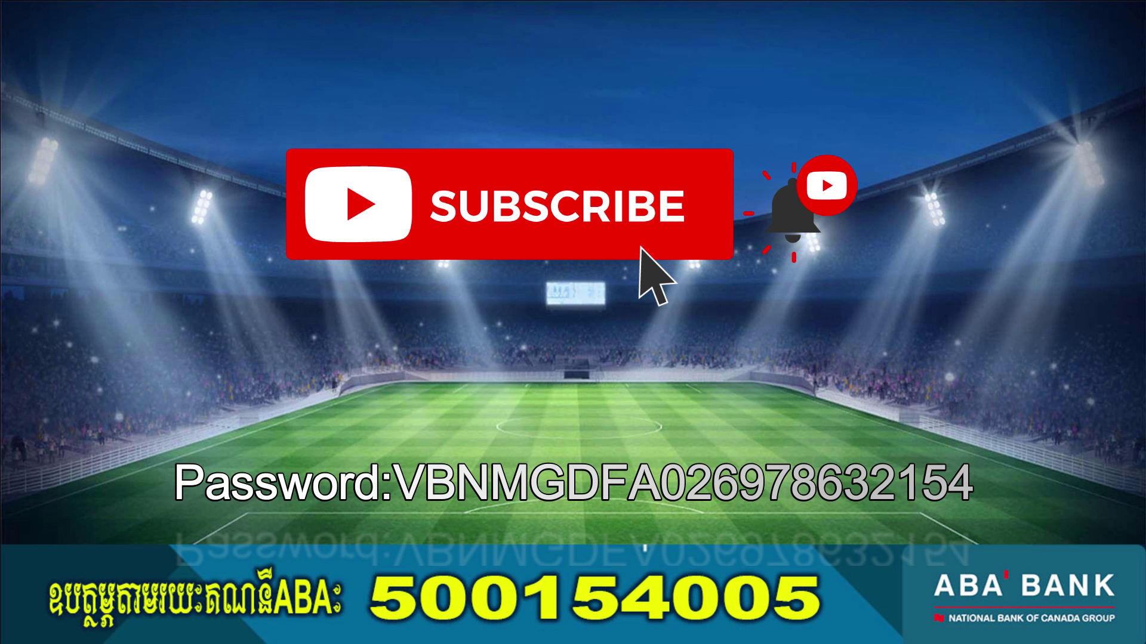